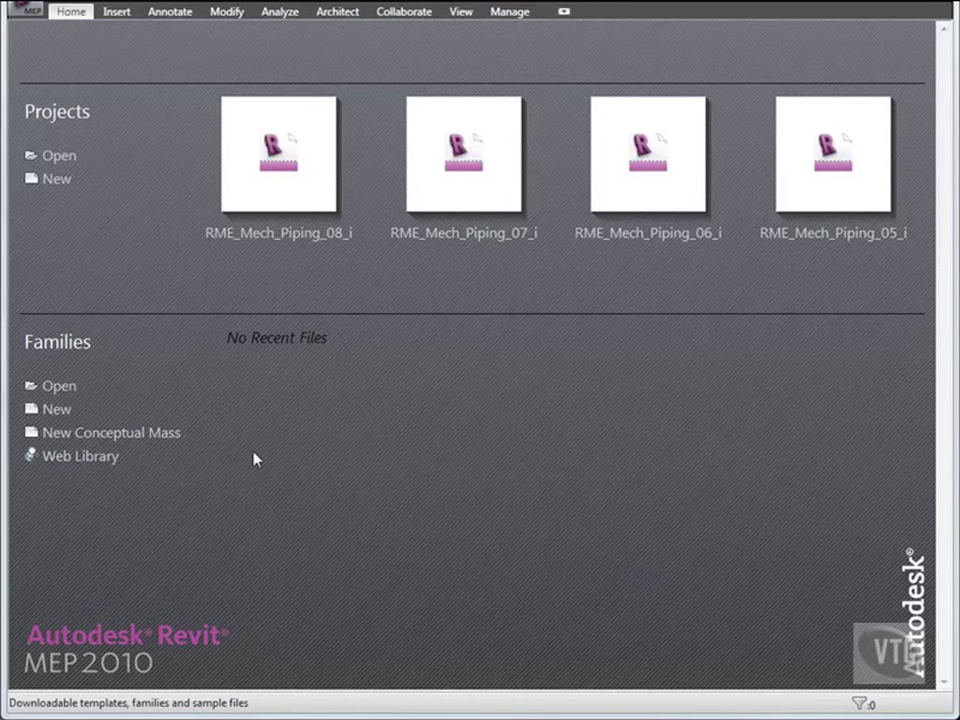
# - Open the project RME_Elec_Planning_01_i from the 03_Electrical Systems folder
pyautogui.click(28, 12)
pyautogui.click(40, 111)
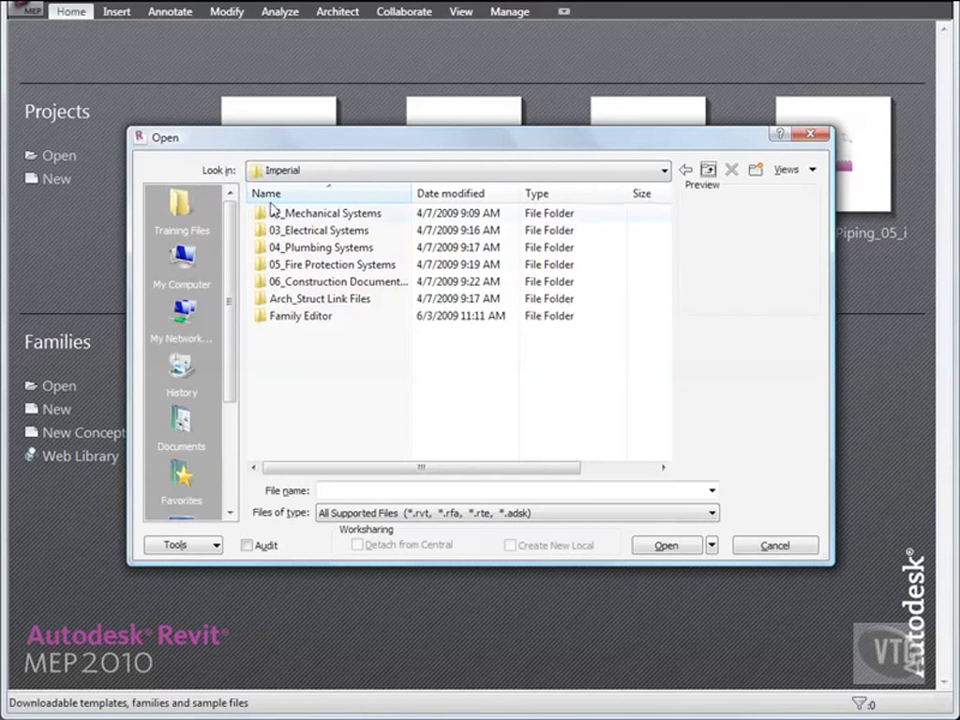
pyautogui.doubleClick(322, 231)
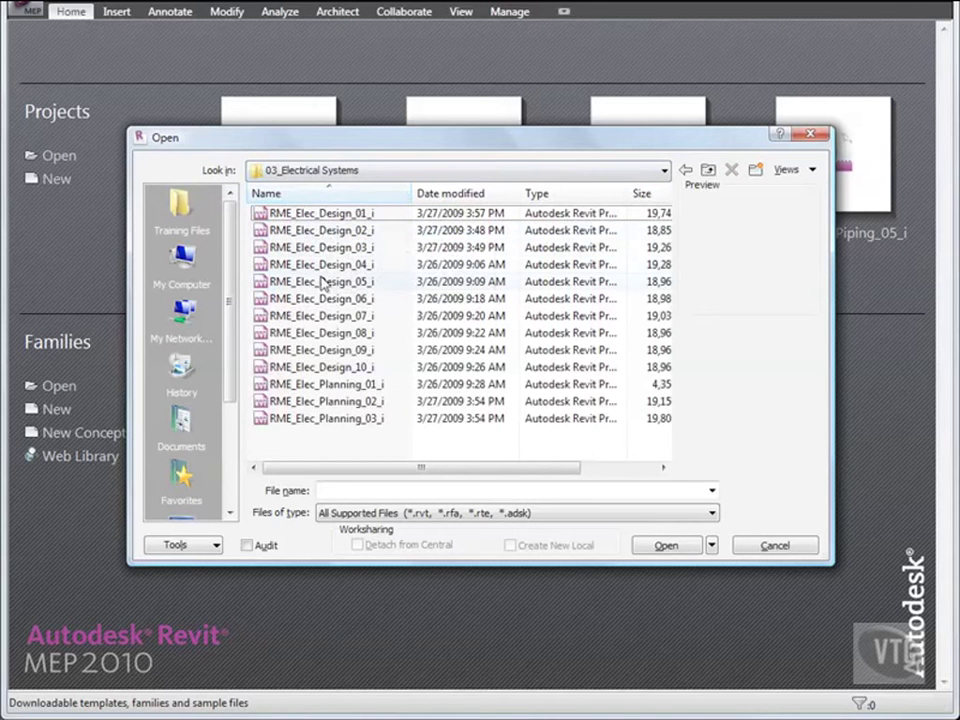
pyautogui.doubleClick(344, 387)
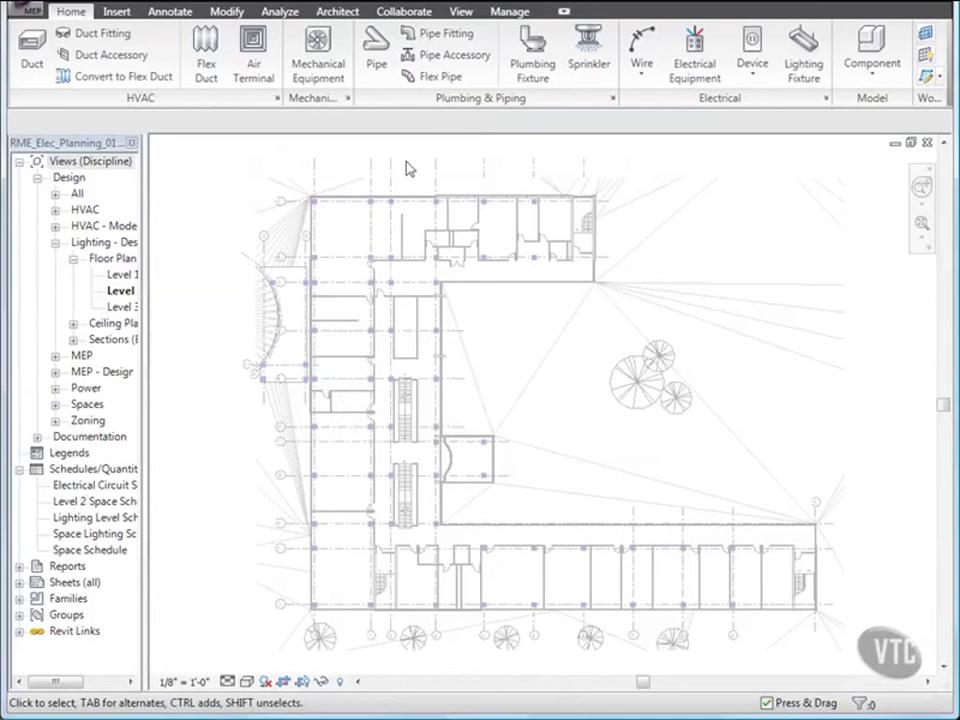
# - Open the wire size correction factors in the project's electrical settings
pyautogui.click(510, 13)
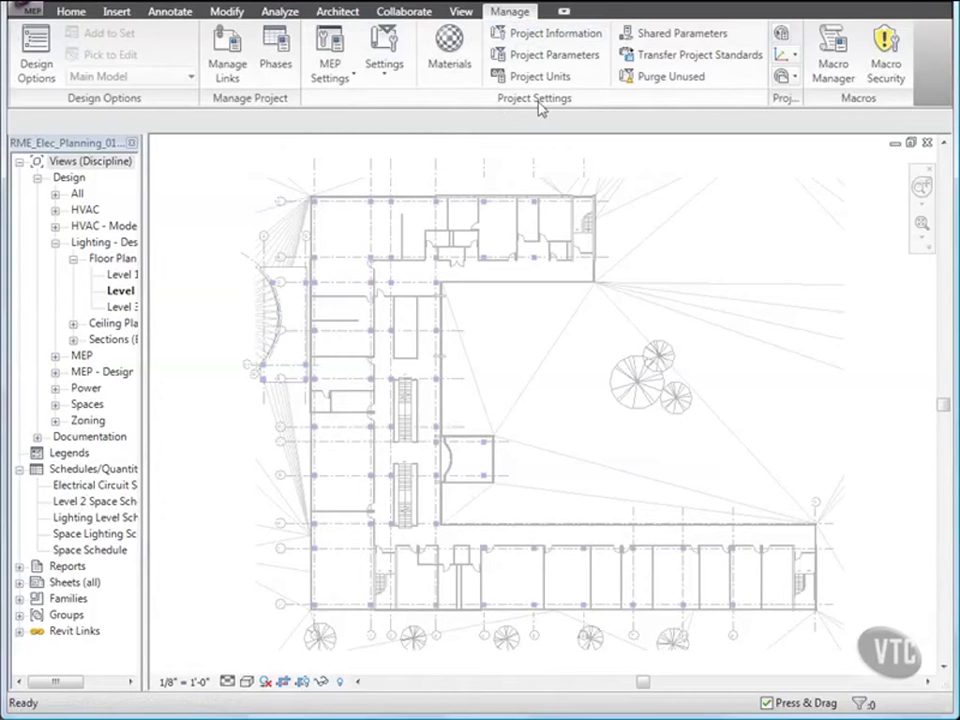
pyautogui.click(355, 82)
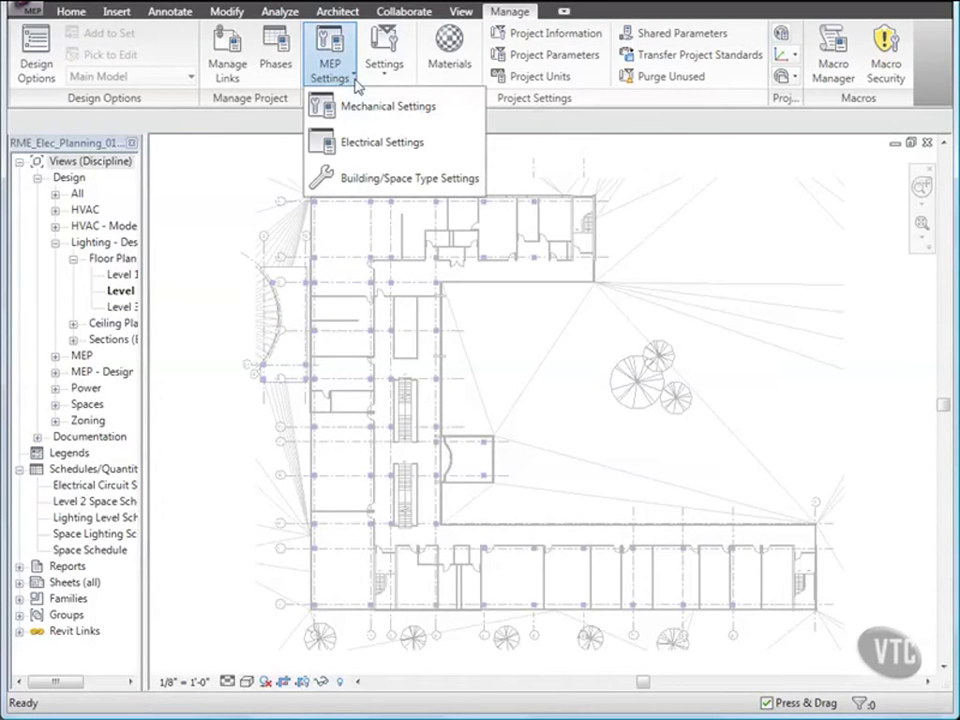
pyautogui.click(370, 142)
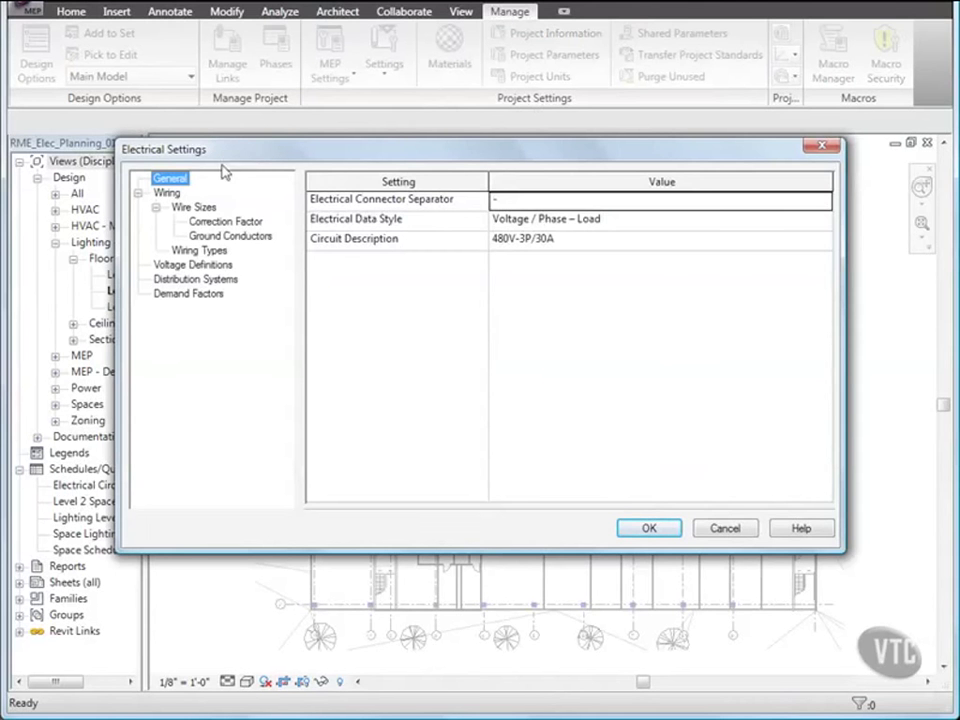
pyautogui.click(219, 221)
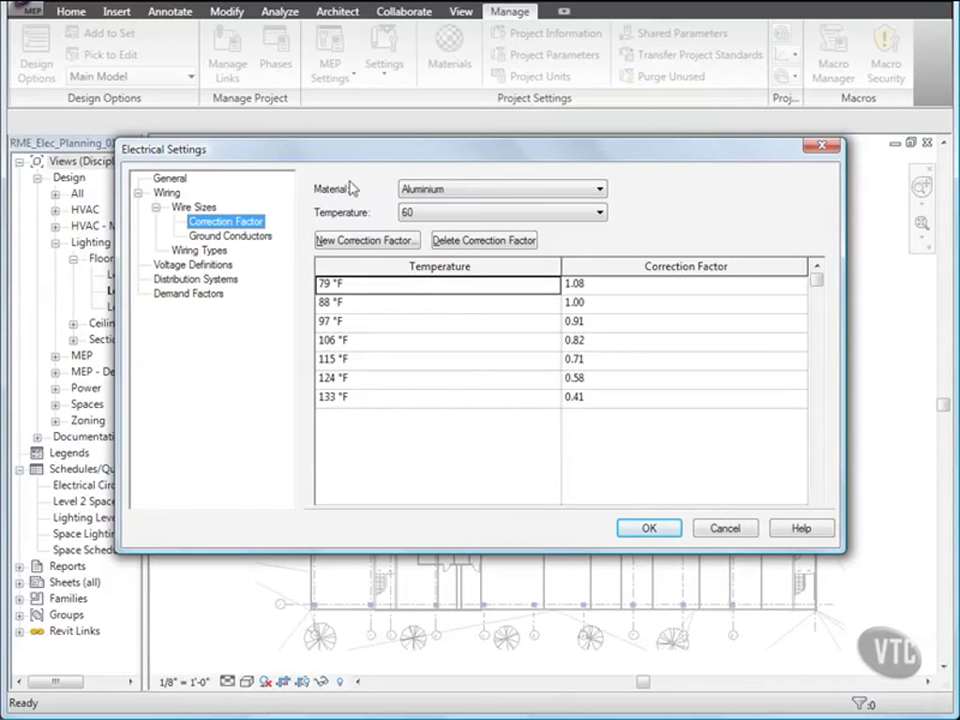
# - Add a correction factor of 1.04 at 79 °F for copper wire with a temperature rating of 90
pyautogui.click(480, 189)
pyautogui.click(430, 217)
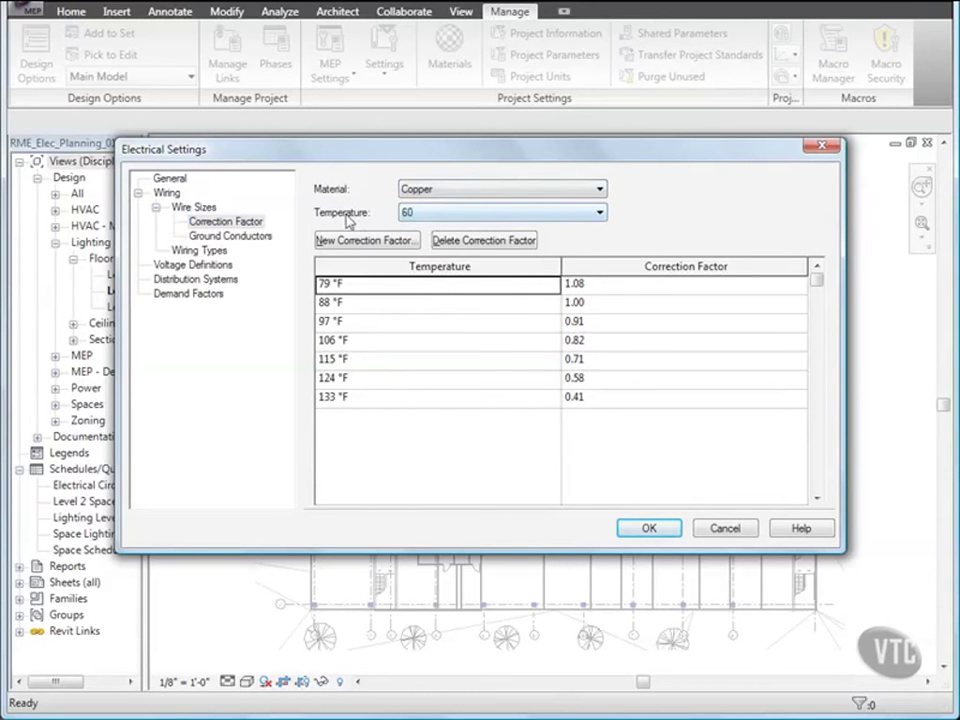
pyautogui.click(478, 217)
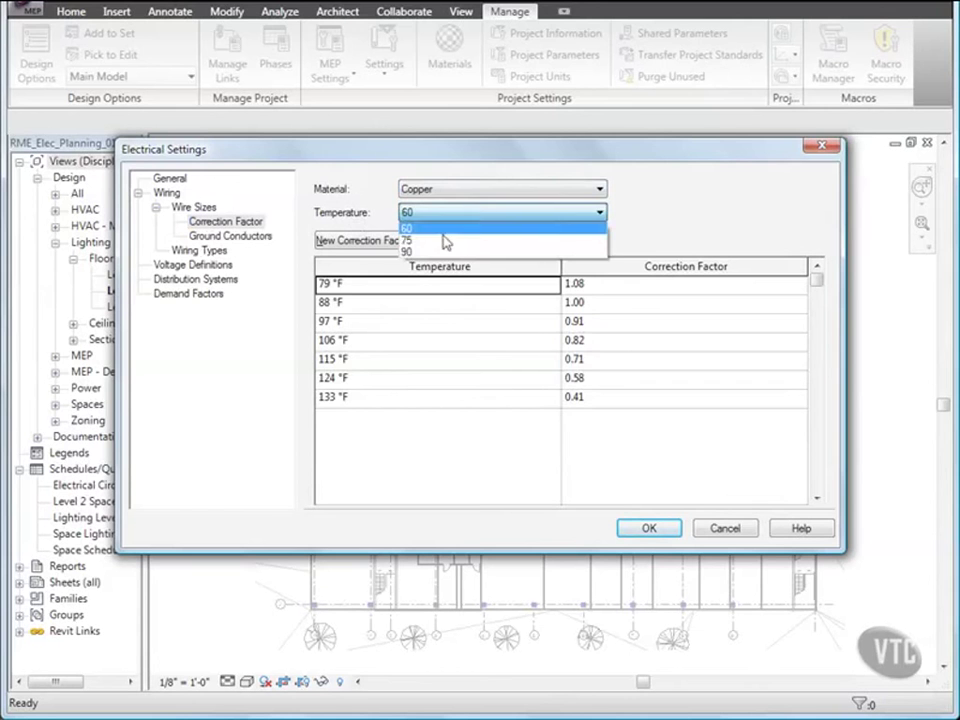
pyautogui.click(444, 252)
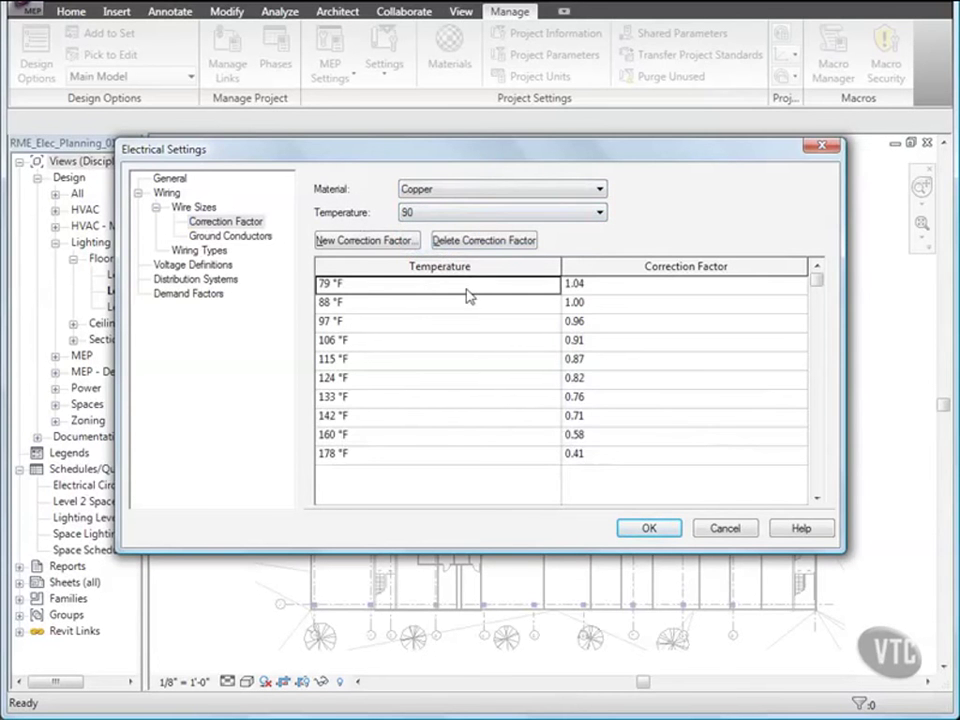
pyautogui.click(366, 241)
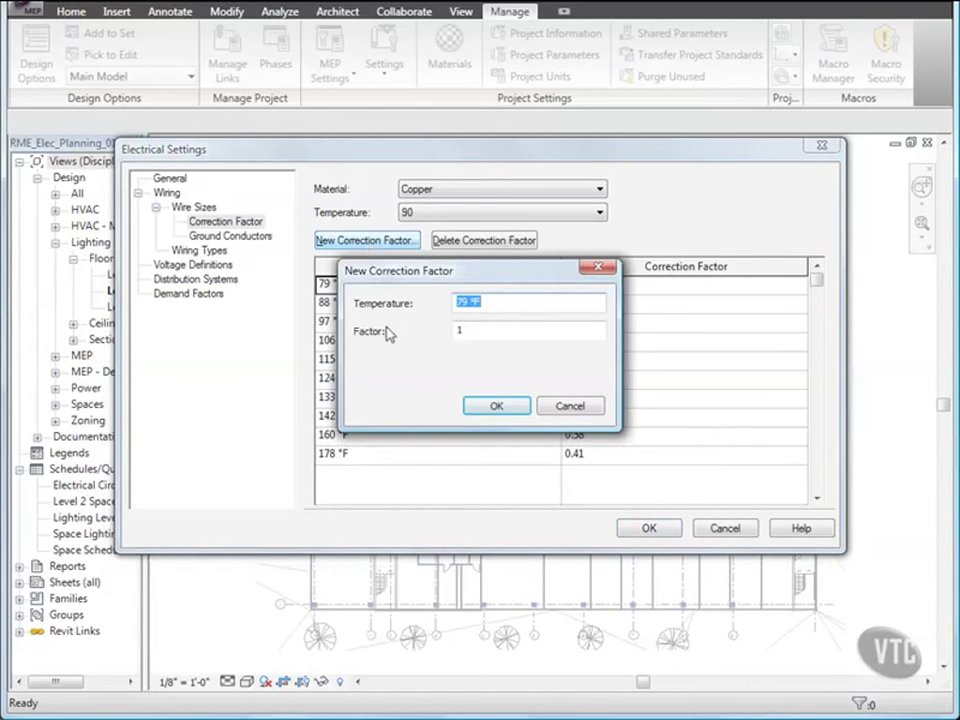
pyautogui.click(476, 330)
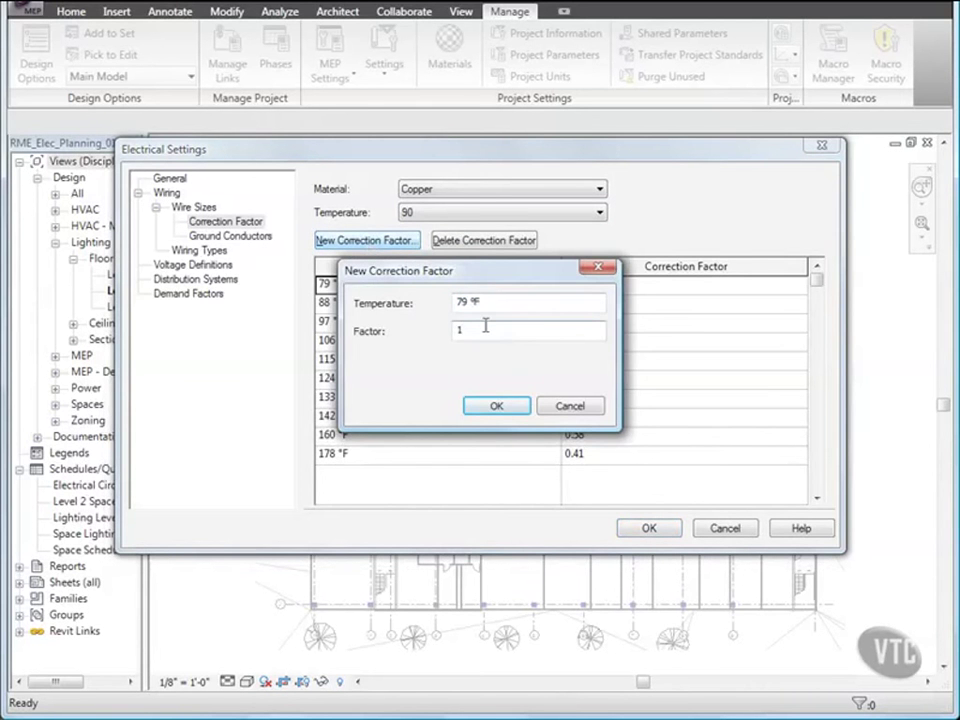
pyautogui.write('.04')
pyautogui.click(496, 405)
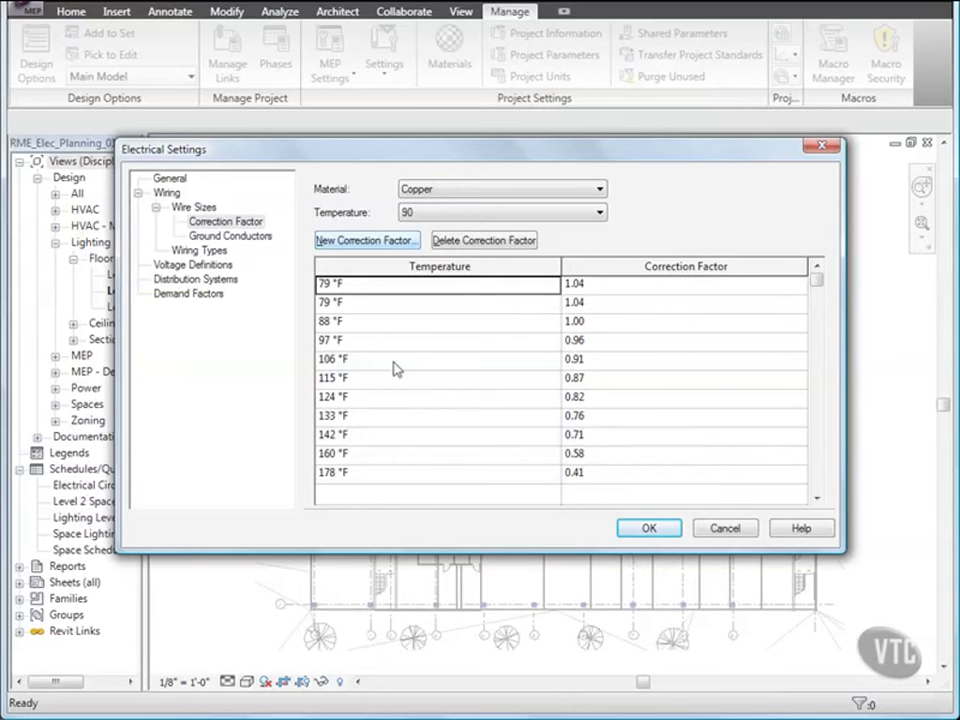
# - Add a new wiring type to the electrical settings and name it THHN
pyautogui.click(185, 254)
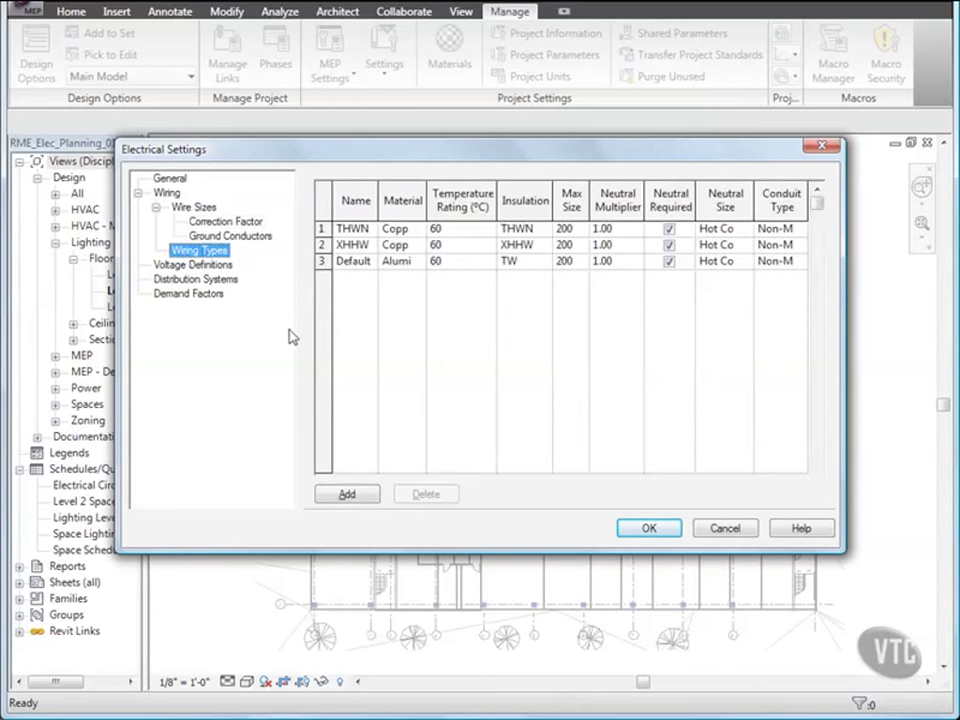
pyautogui.click(350, 497)
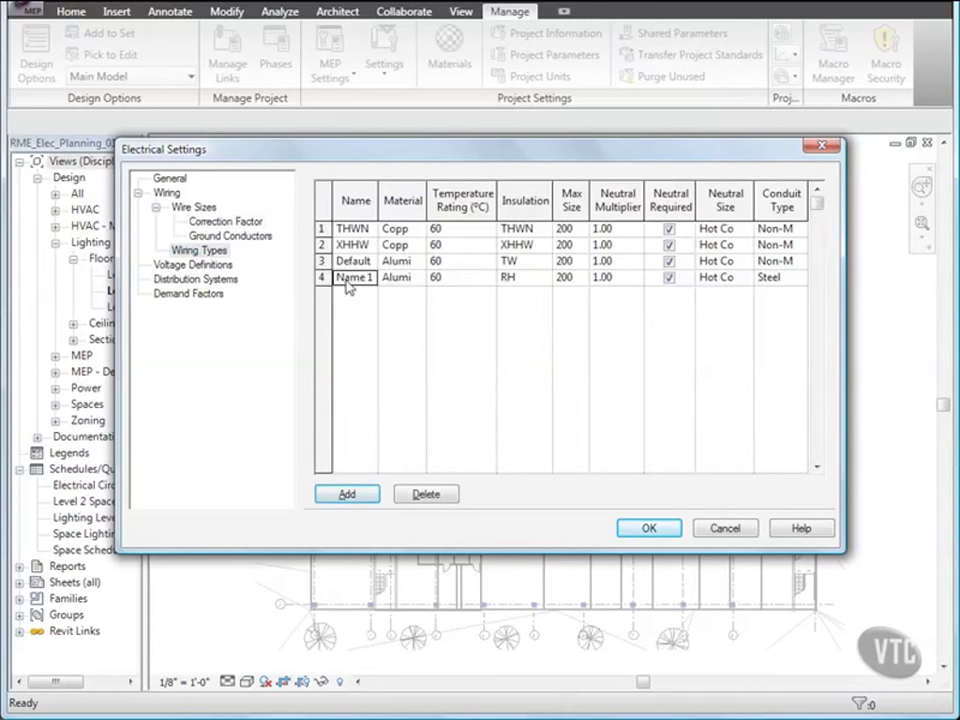
pyautogui.click(343, 278)
pyautogui.moveTo(341, 279); pyautogui.dragTo(380, 283)
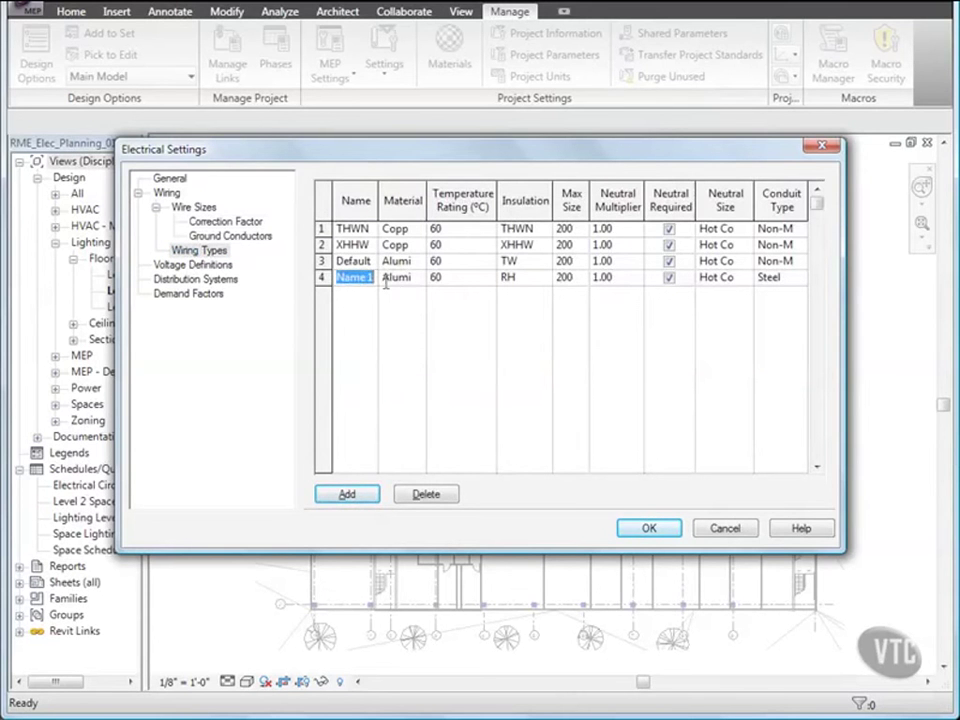
pyautogui.write('THHN')
# - Set the THHN wiring type's material to Copper and its temperature rating to 75 °C
pyautogui.click(419, 282)
pyautogui.click(418, 283)
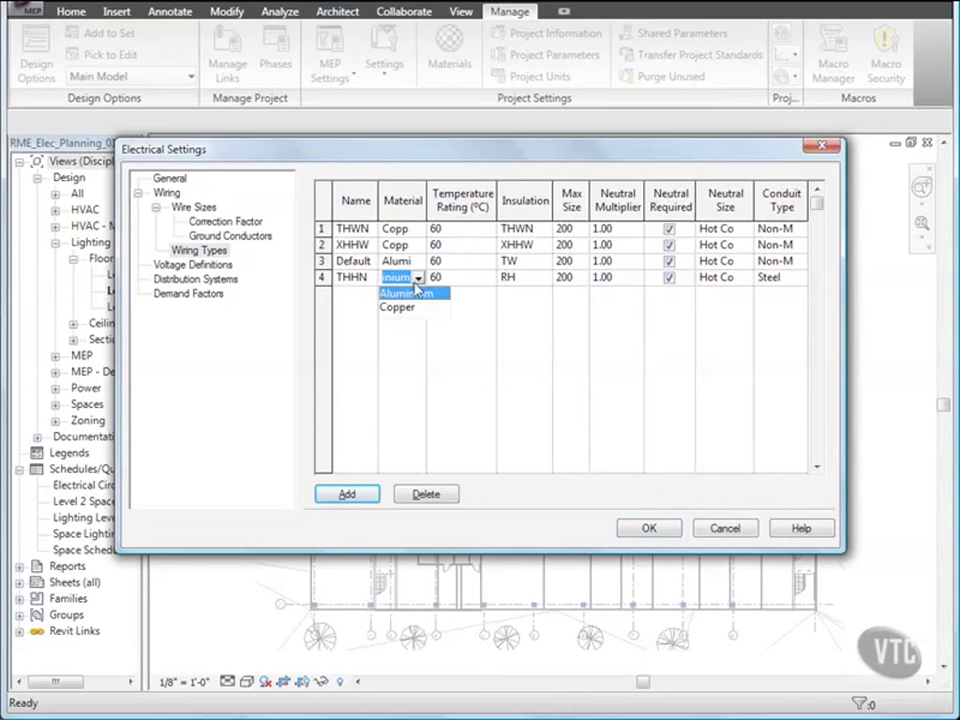
pyautogui.click(405, 308)
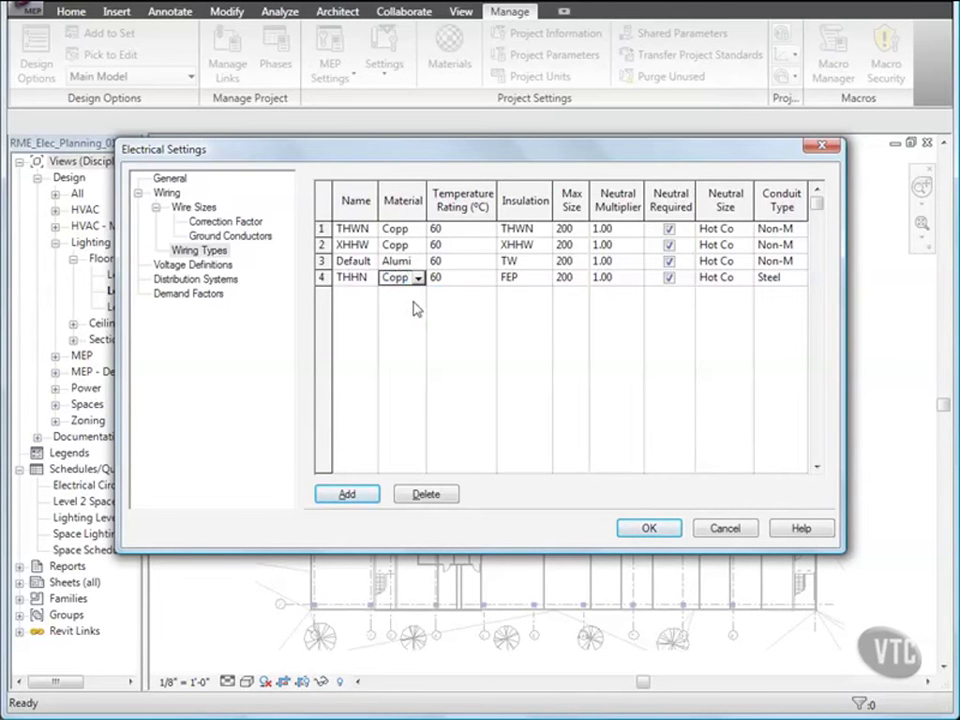
pyautogui.click(466, 279)
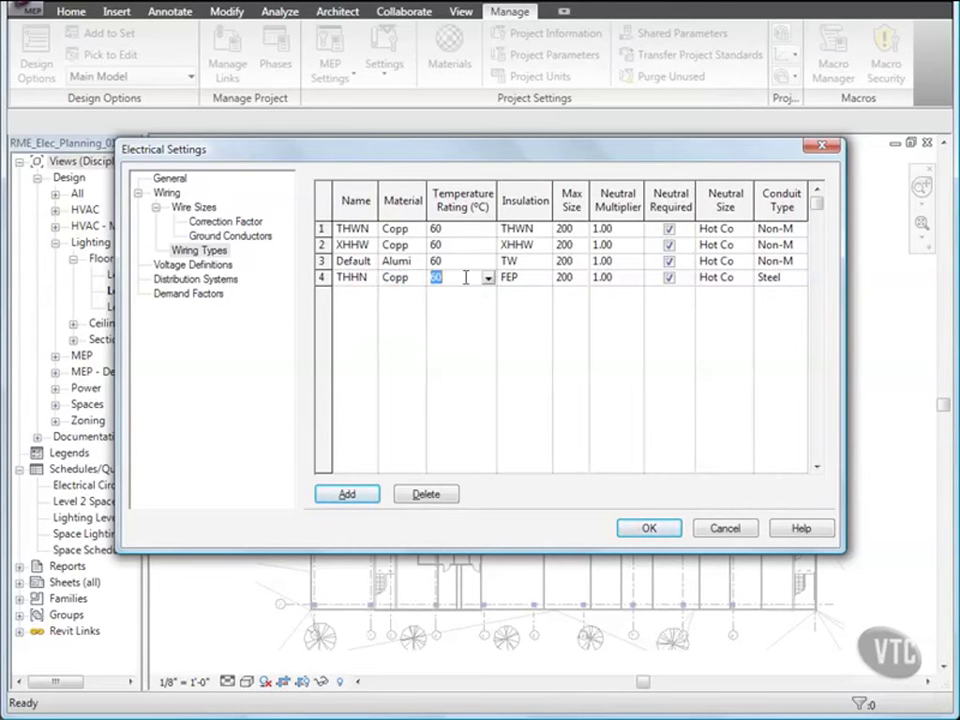
pyautogui.click(488, 280)
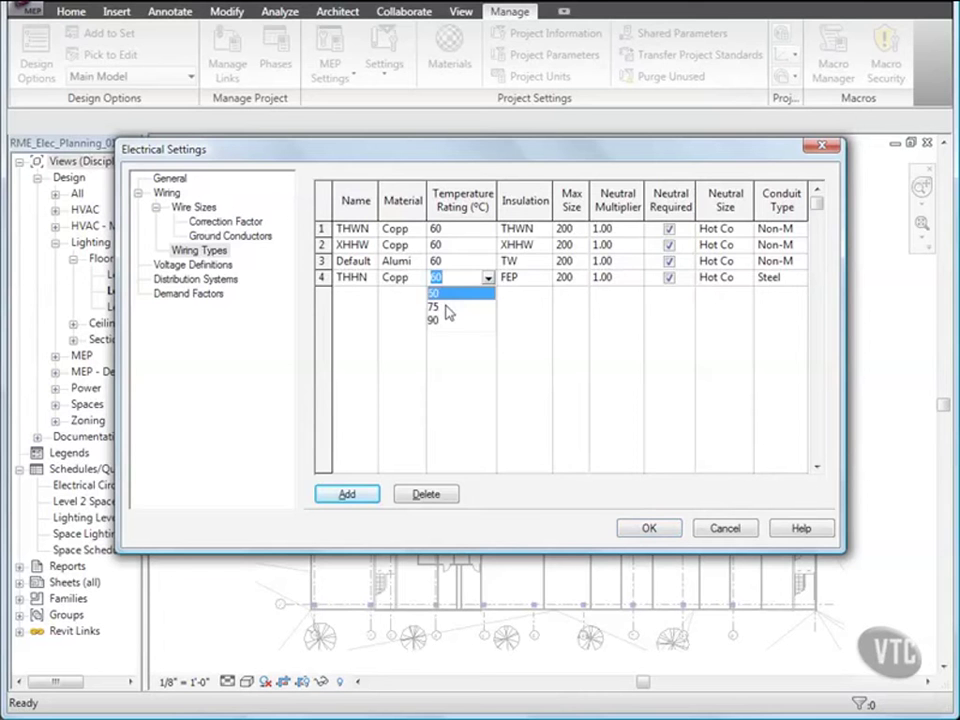
pyautogui.click(447, 307)
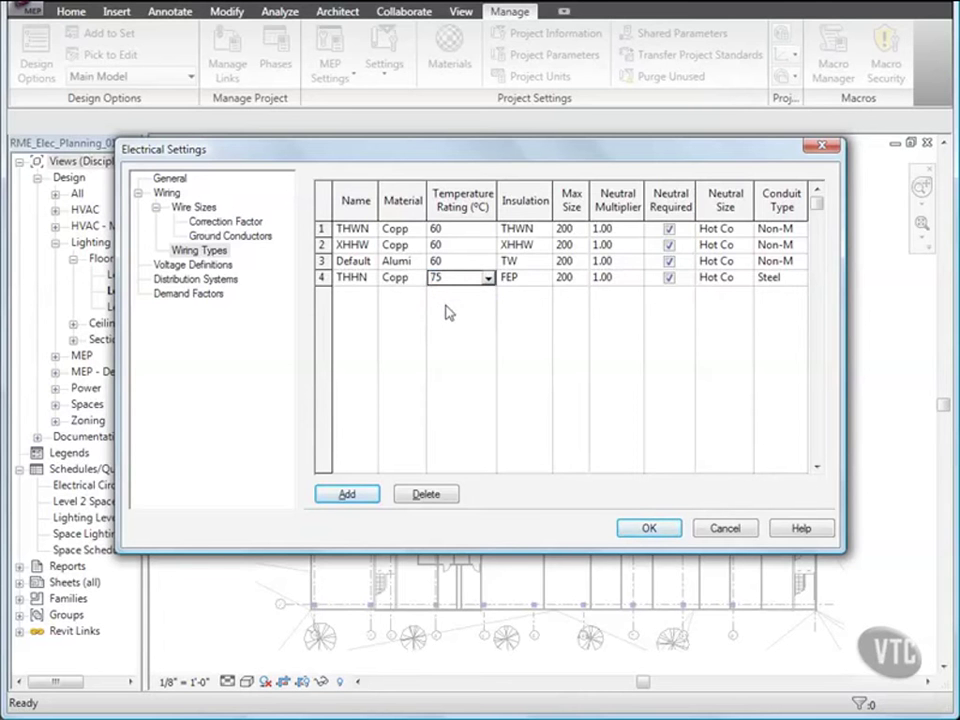
# - Set the insulation of the THHN wiring type to THHN
pyautogui.click(527, 279)
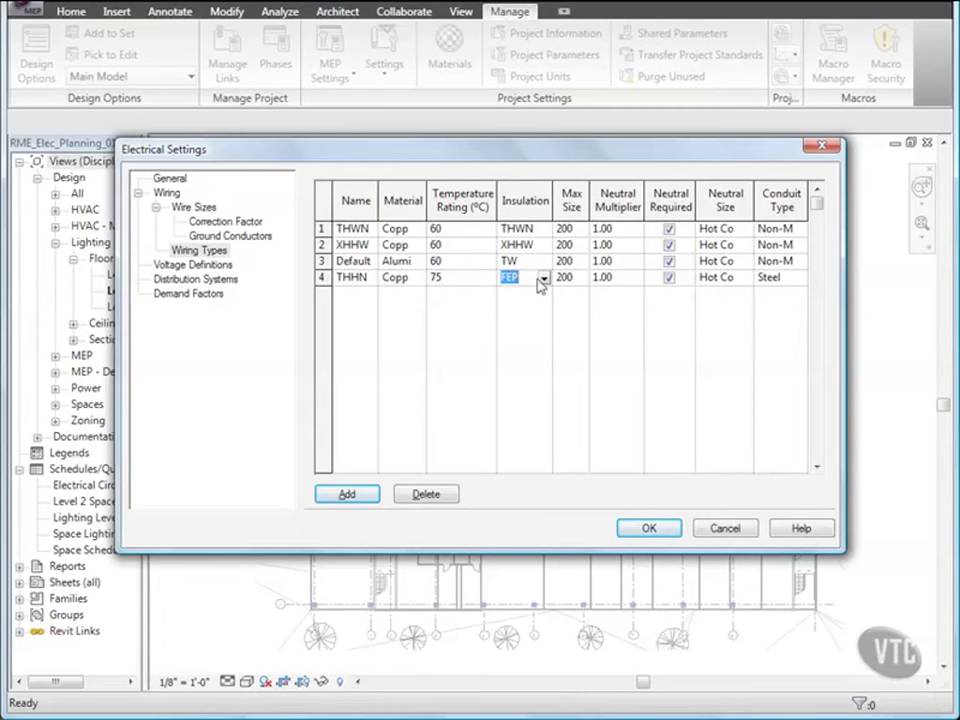
pyautogui.click(544, 279)
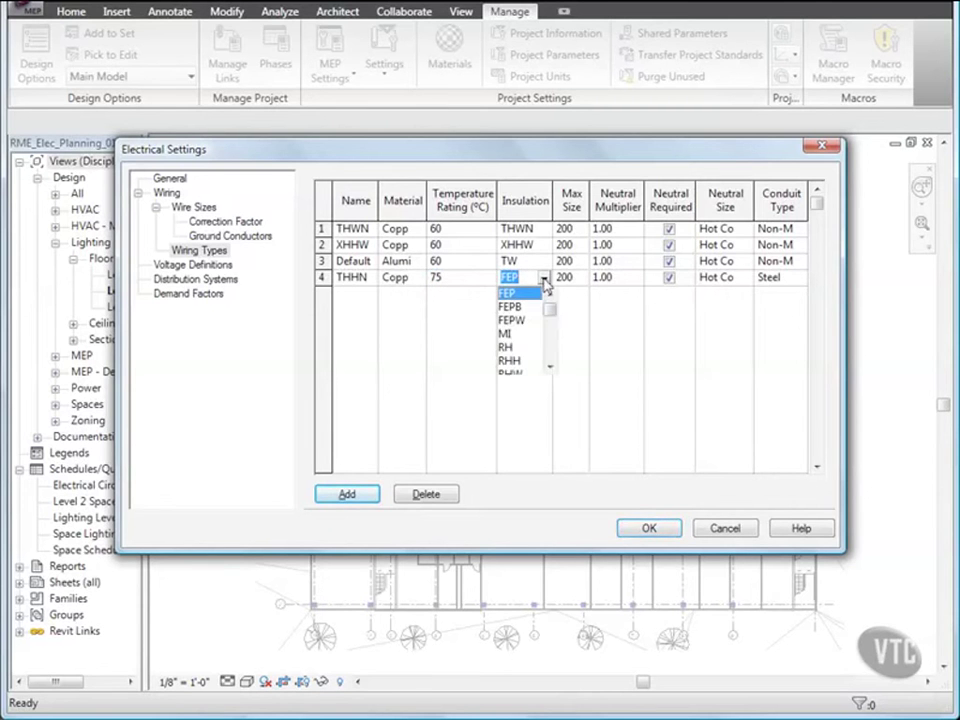
pyautogui.moveTo(550, 312); pyautogui.dragTo(553, 338)
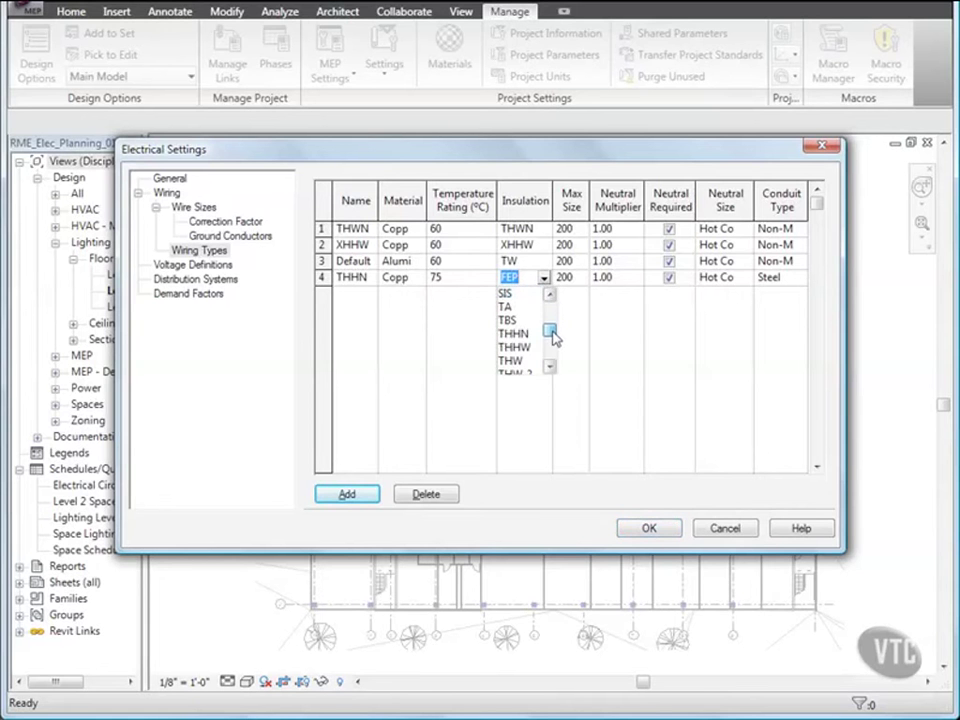
pyautogui.click(521, 335)
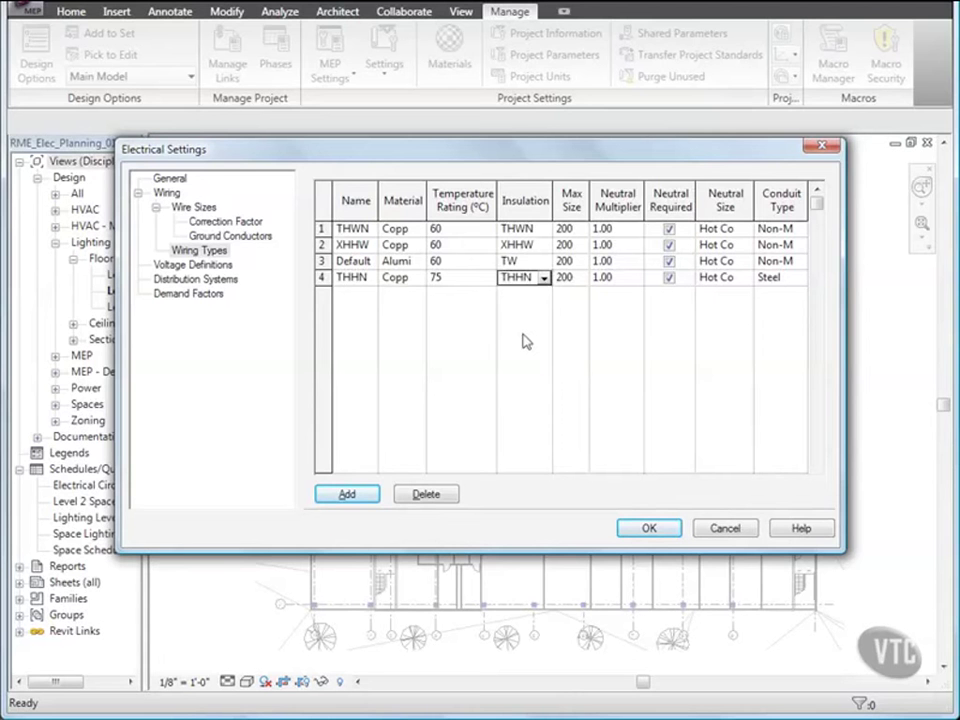
# - Add a new voltage definition and name it 240
pyautogui.click(185, 265)
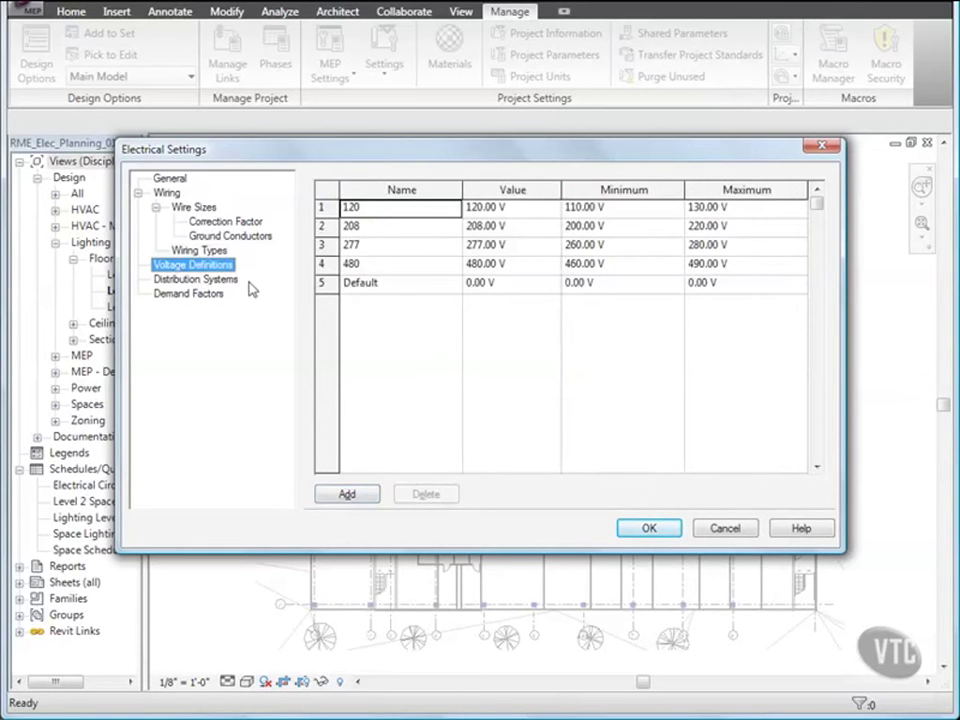
pyautogui.click(347, 496)
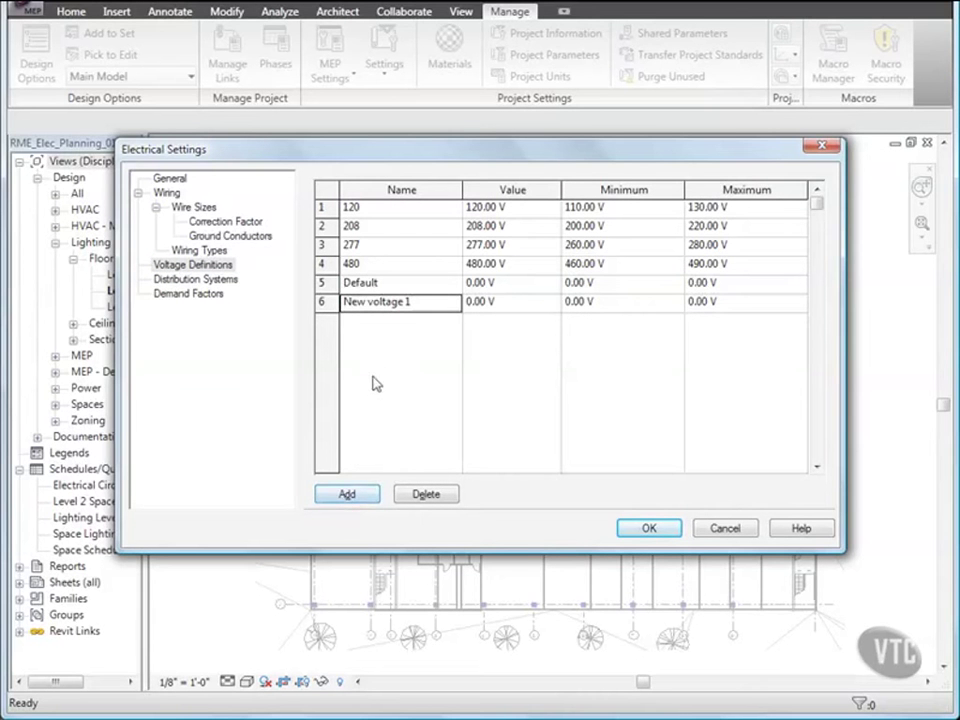
pyautogui.moveTo(401, 303); pyautogui.dragTo(297, 307)
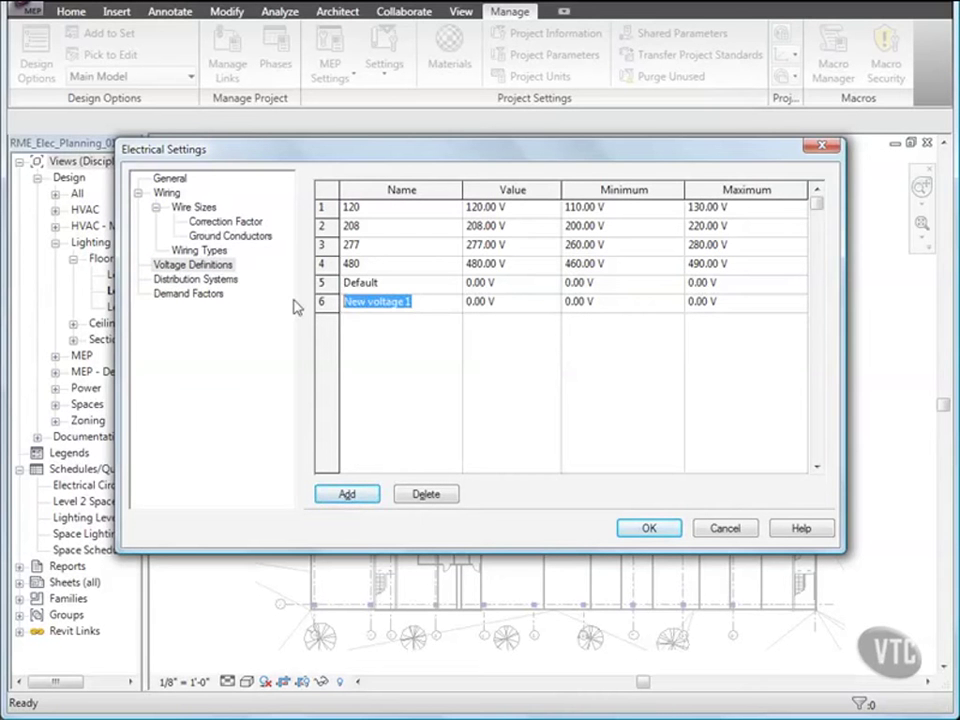
pyautogui.write('240')
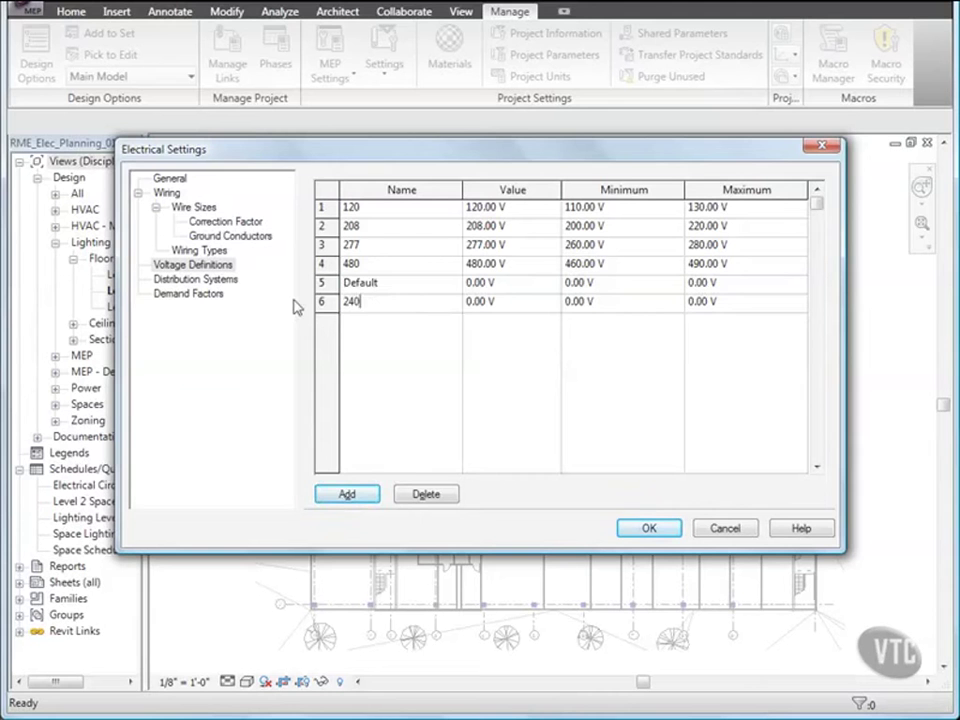
# - Give the 240 voltage definition a value of 240 V, a minimum of 220 V and a maximum of 250 V
pyautogui.click(478, 305)
pyautogui.write('24')
pyautogui.click(566, 304)
pyautogui.write('22')
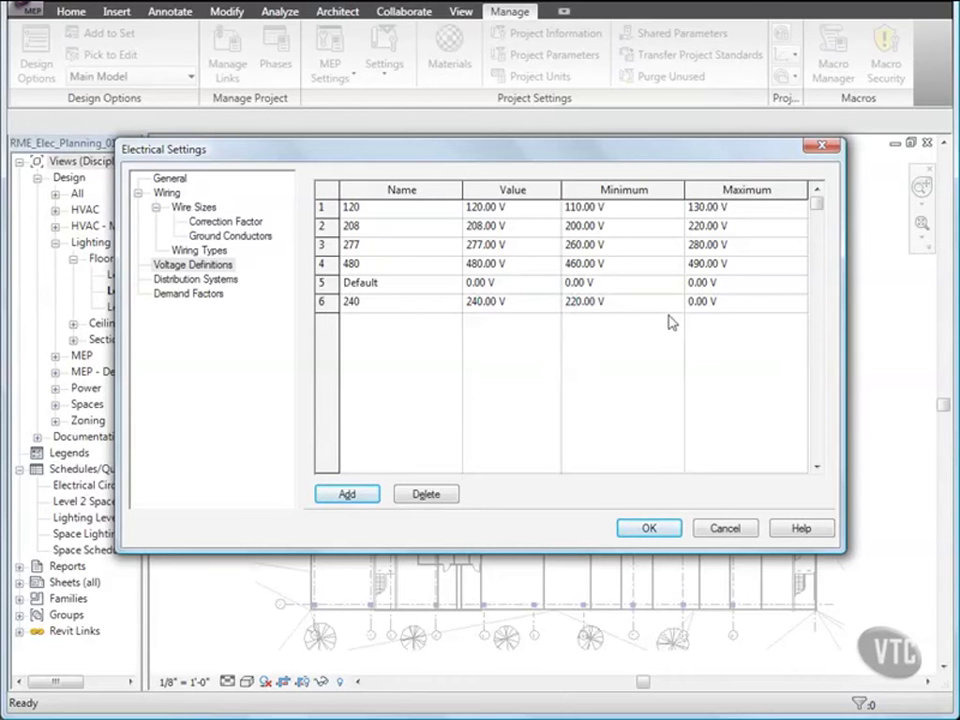
pyautogui.click(689, 308)
pyautogui.write('25')
# - Add a new distribution system to the electrical settings and name it 120/240
pyautogui.click(185, 282)
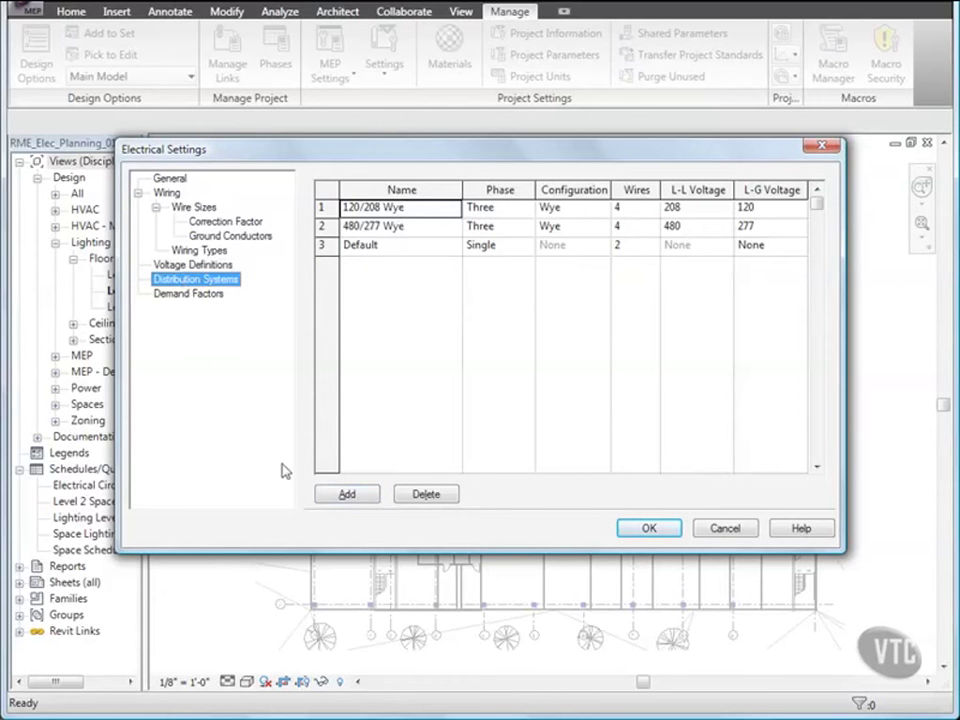
pyautogui.click(340, 496)
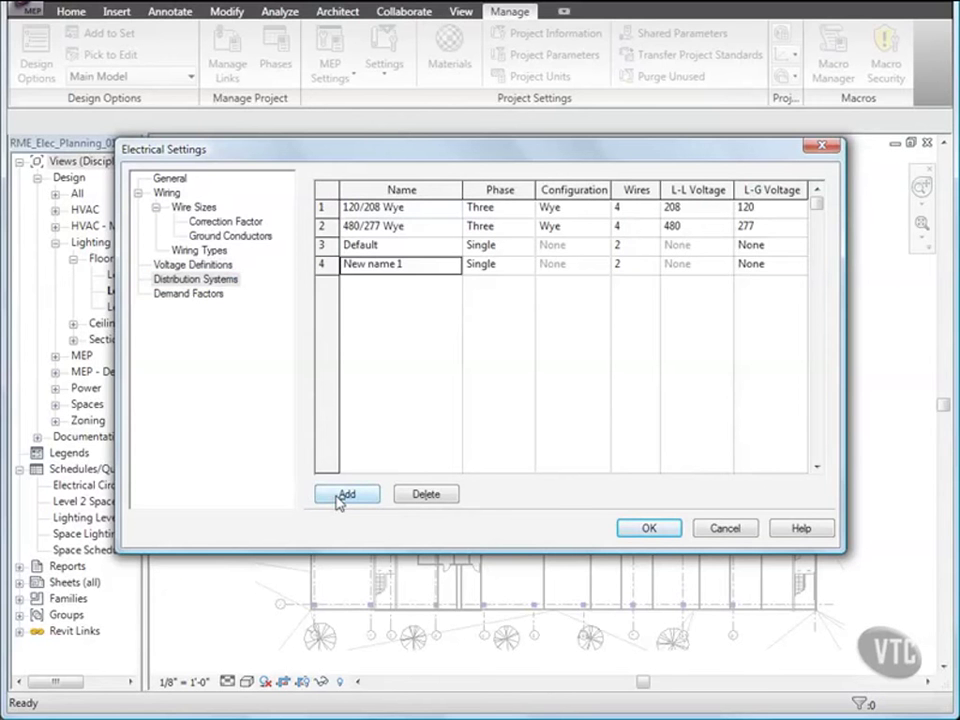
pyautogui.click(404, 264)
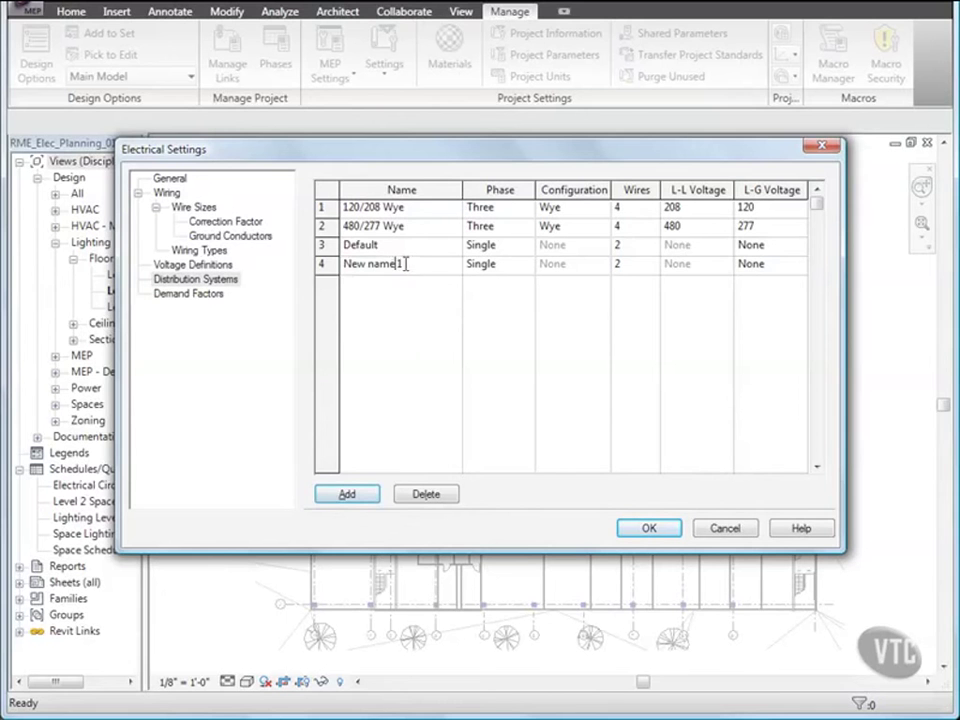
pyautogui.moveTo(404, 264); pyautogui.dragTo(343, 264)
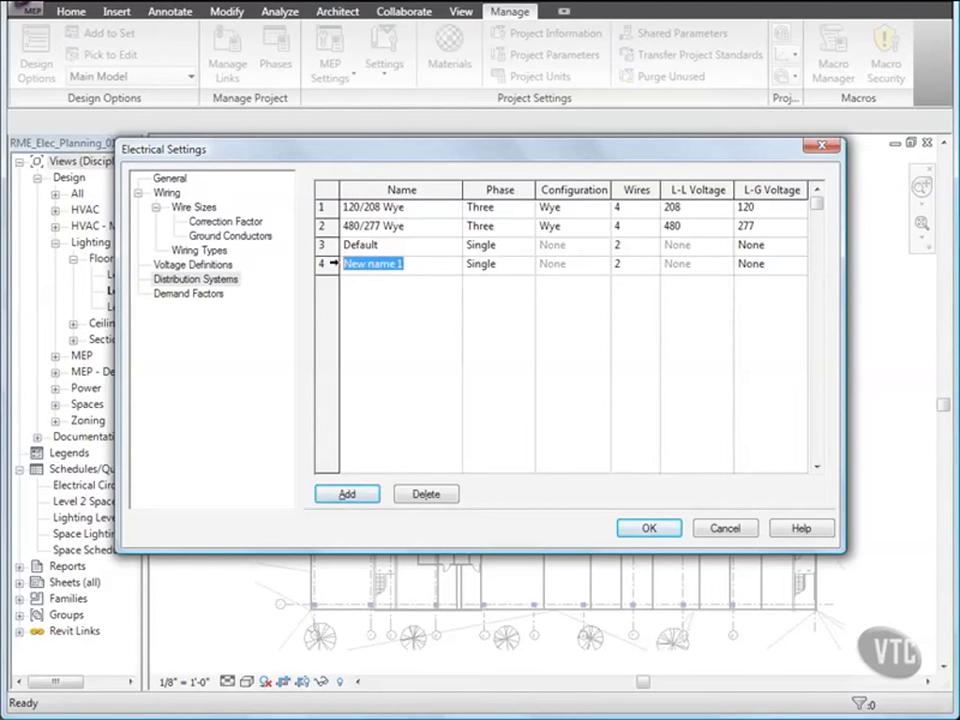
pyautogui.write('120')
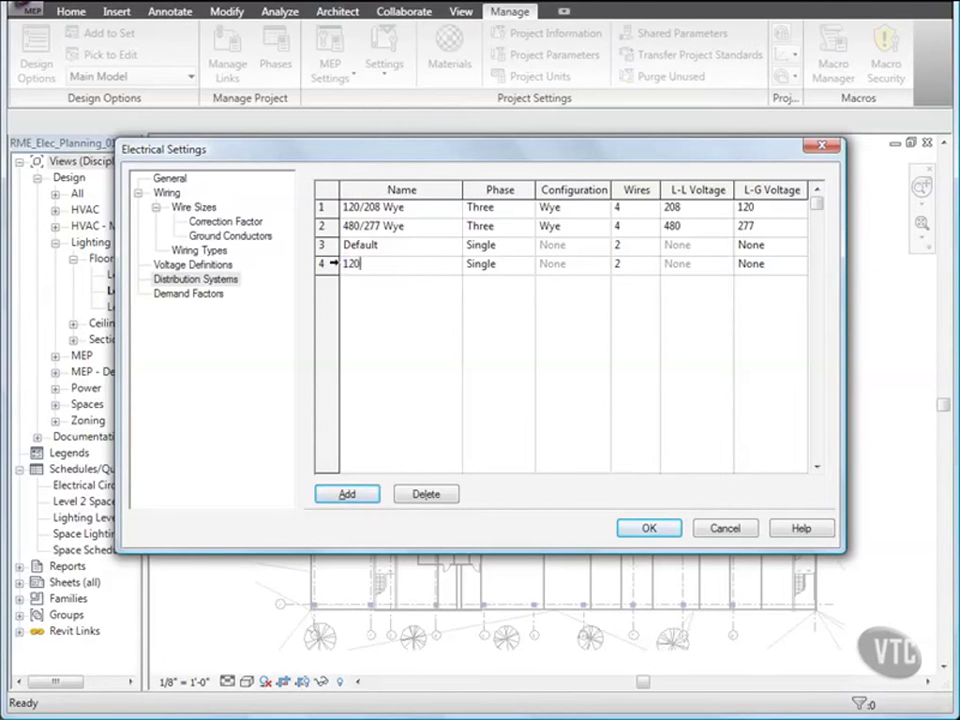
pyautogui.write('/240')
# - Give the 120/240 distribution system 3 wires, an L-L voltage of 240 and an L-G voltage of 120
pyautogui.click(649, 264)
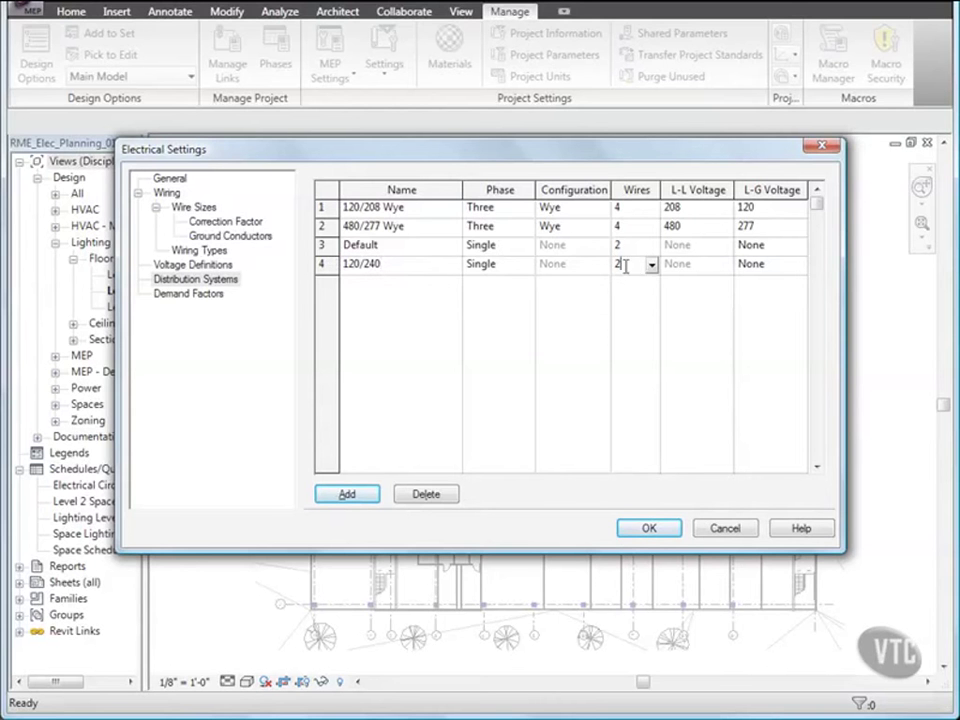
pyautogui.click(652, 268)
pyautogui.click(630, 296)
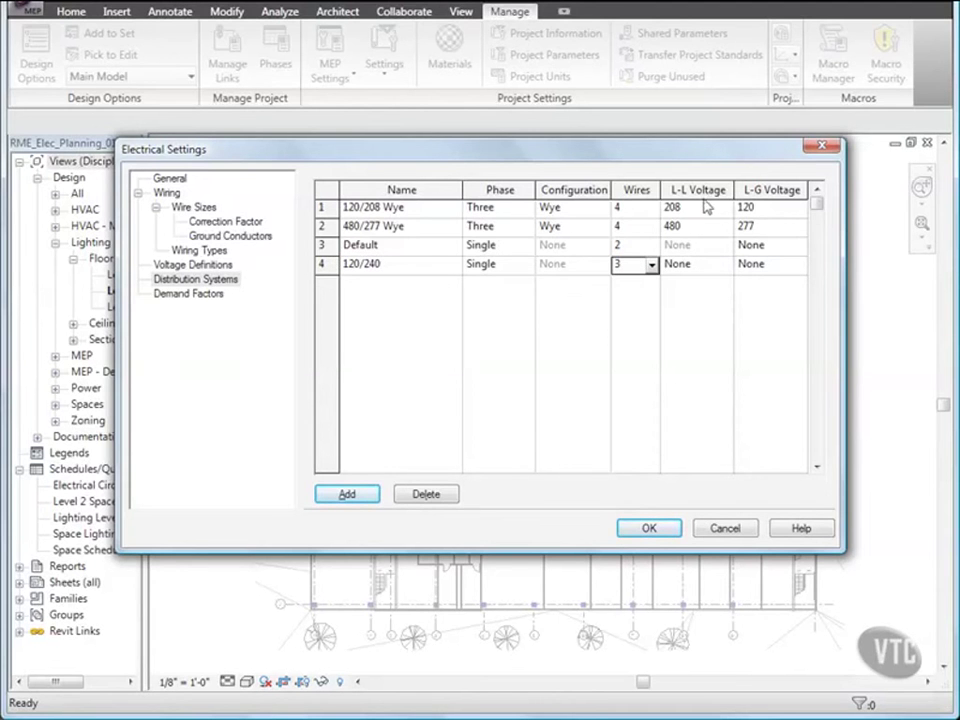
pyautogui.click(712, 266)
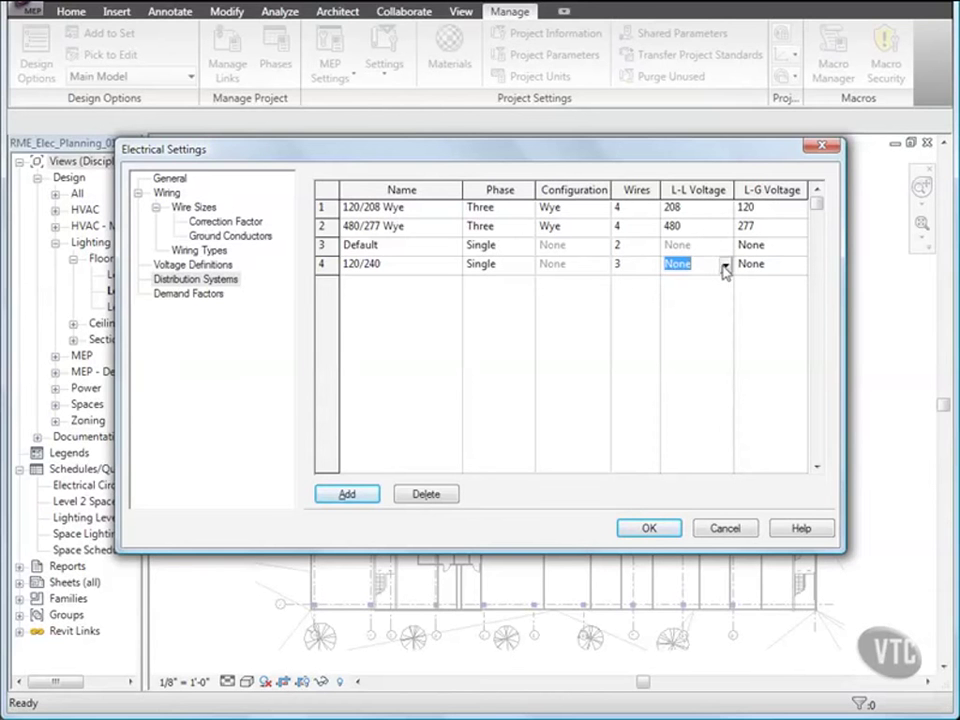
pyautogui.click(724, 265)
pyautogui.click(670, 323)
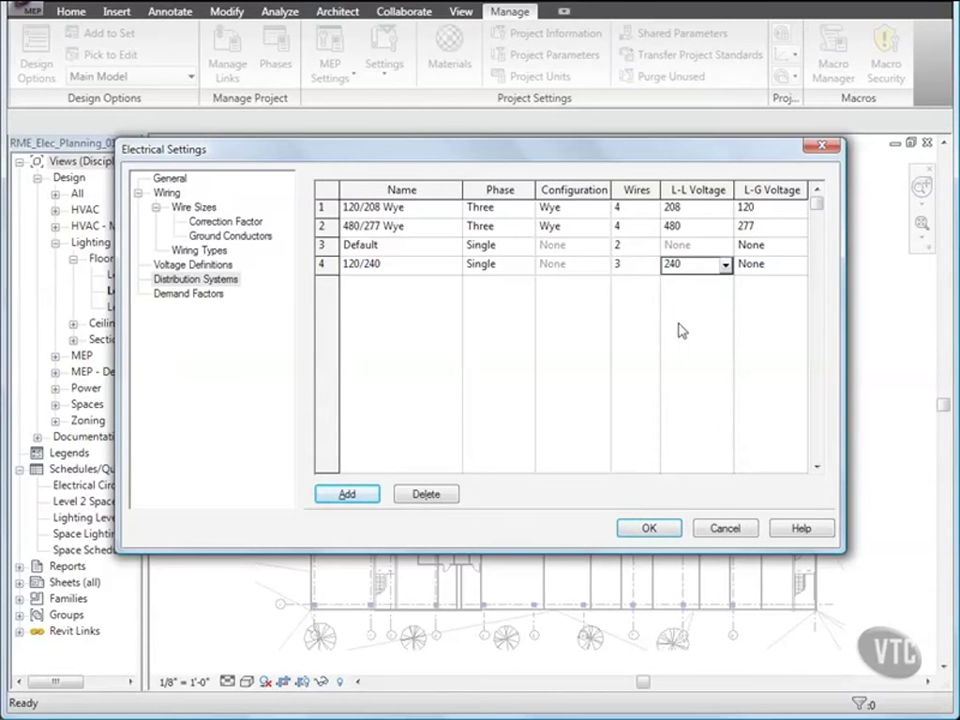
pyautogui.click(772, 265)
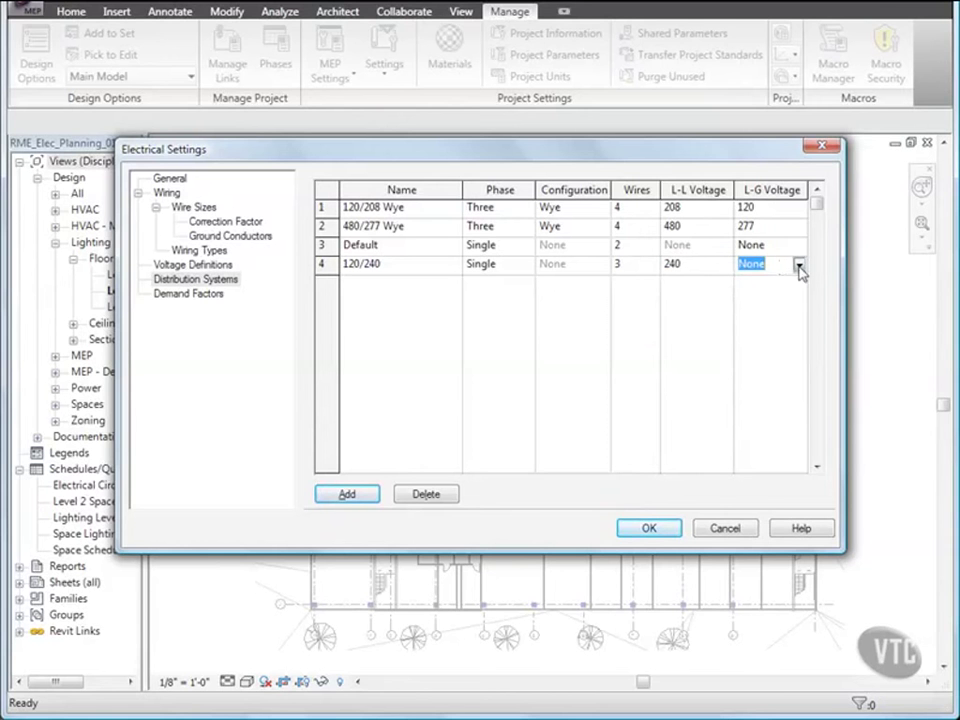
pyautogui.click(799, 264)
pyautogui.click(755, 297)
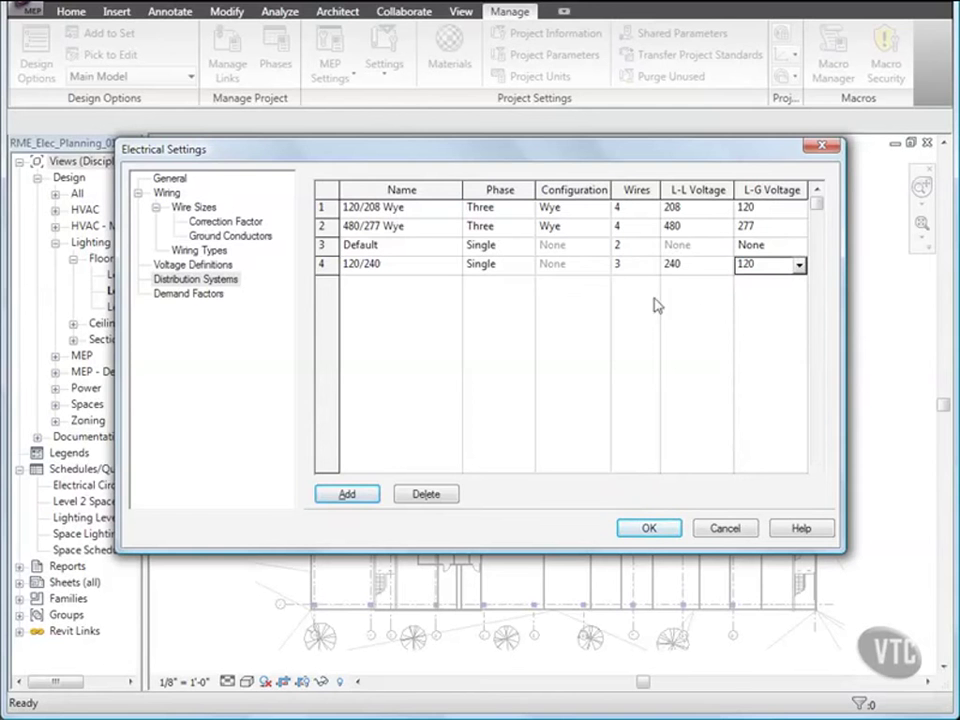
# - In the demand factors, split the range above 10000 VA for the Power load classification
pyautogui.click(176, 295)
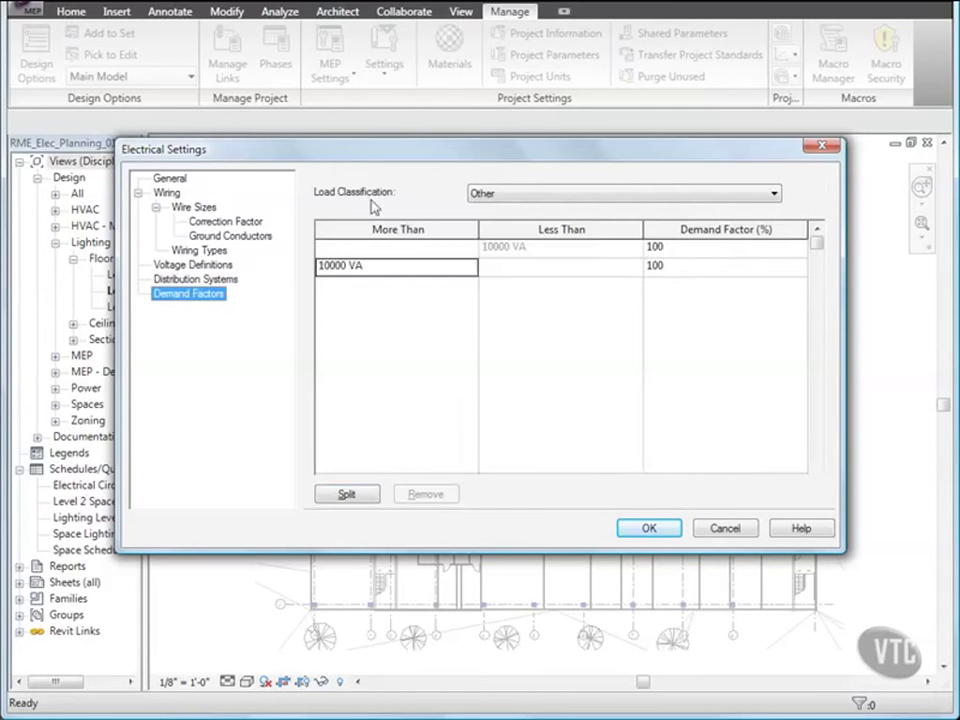
pyautogui.click(482, 194)
pyautogui.click(505, 222)
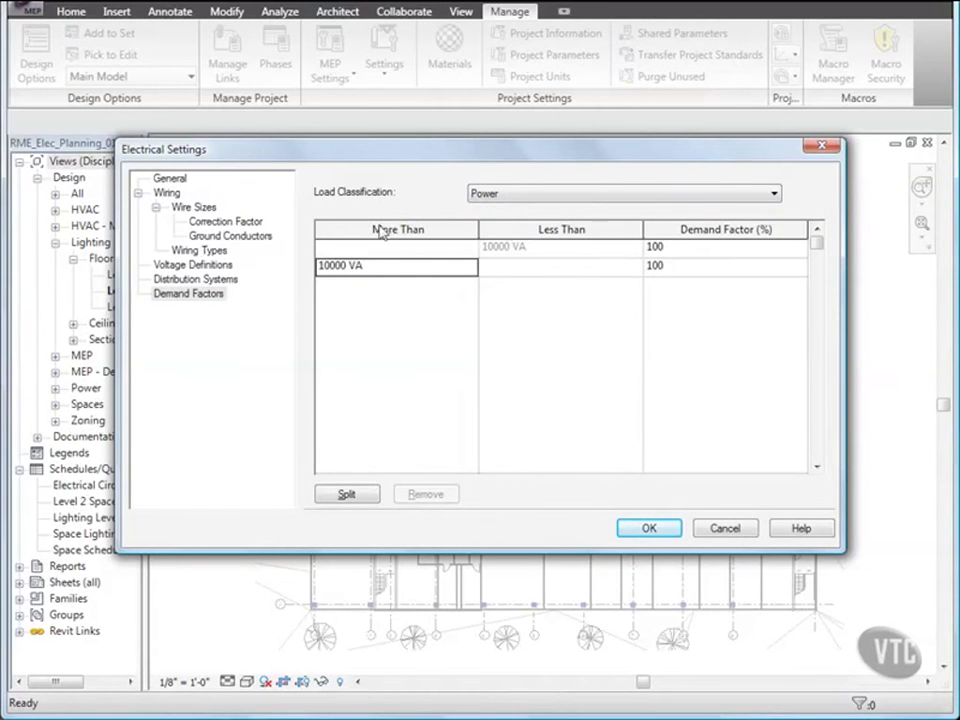
pyautogui.click(342, 266)
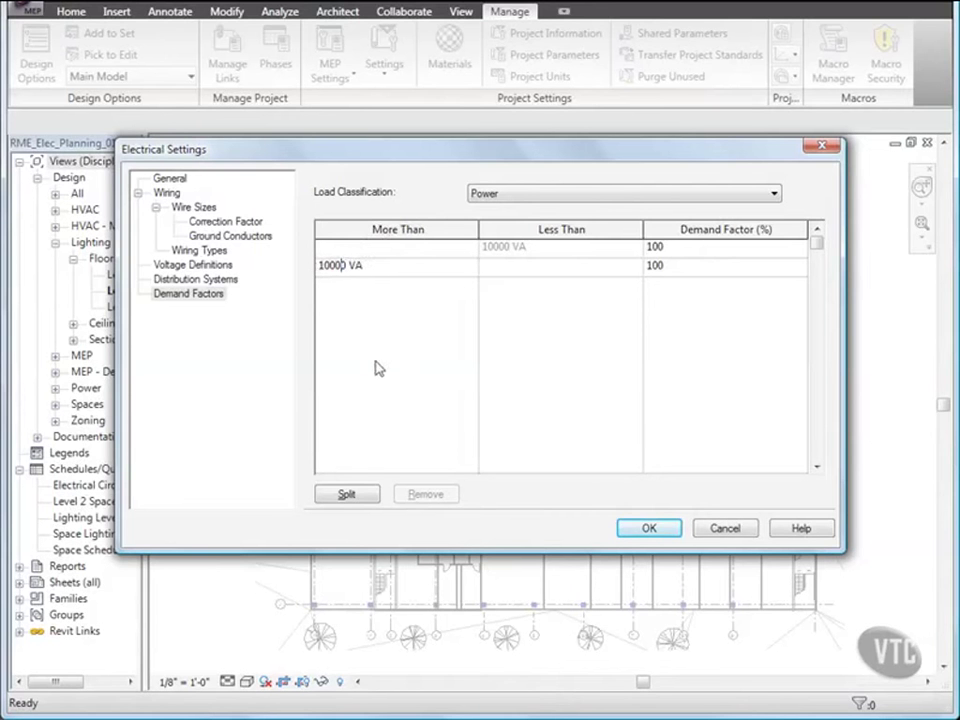
pyautogui.click(346, 494)
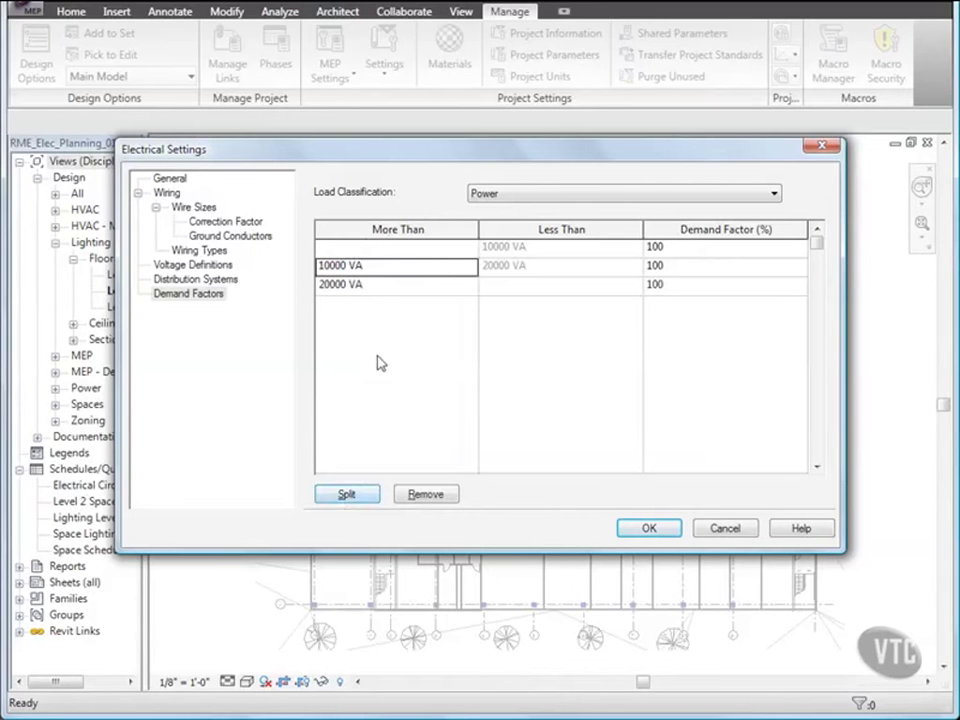
# - Set the demand factor for Power loads of more than 20000 VA to 50% and accept the electrical settings
pyautogui.click(350, 287)
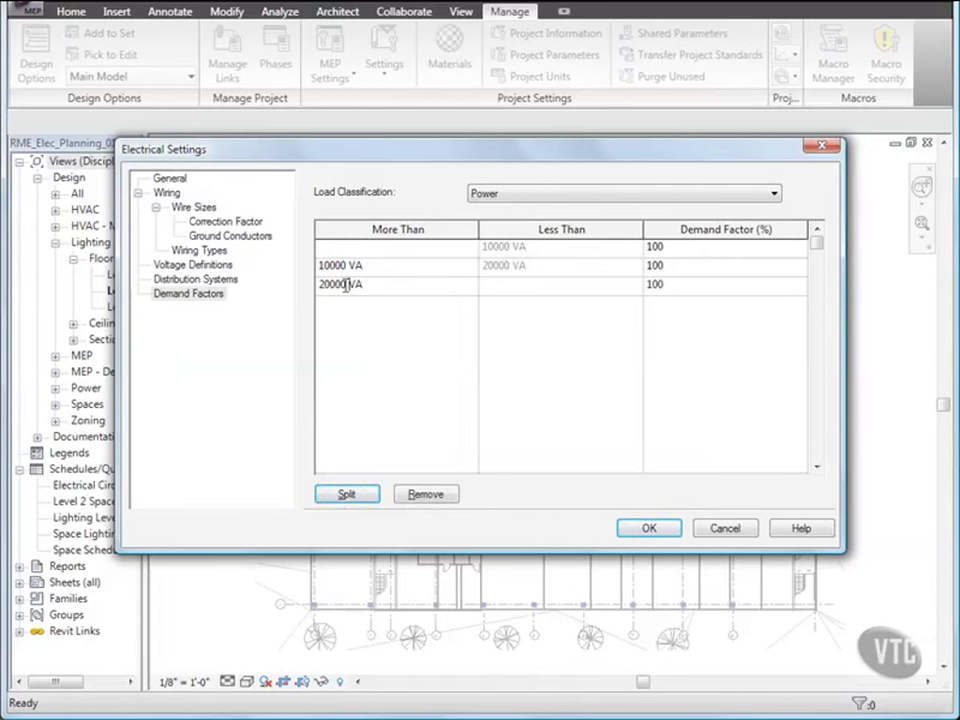
pyautogui.click(666, 289)
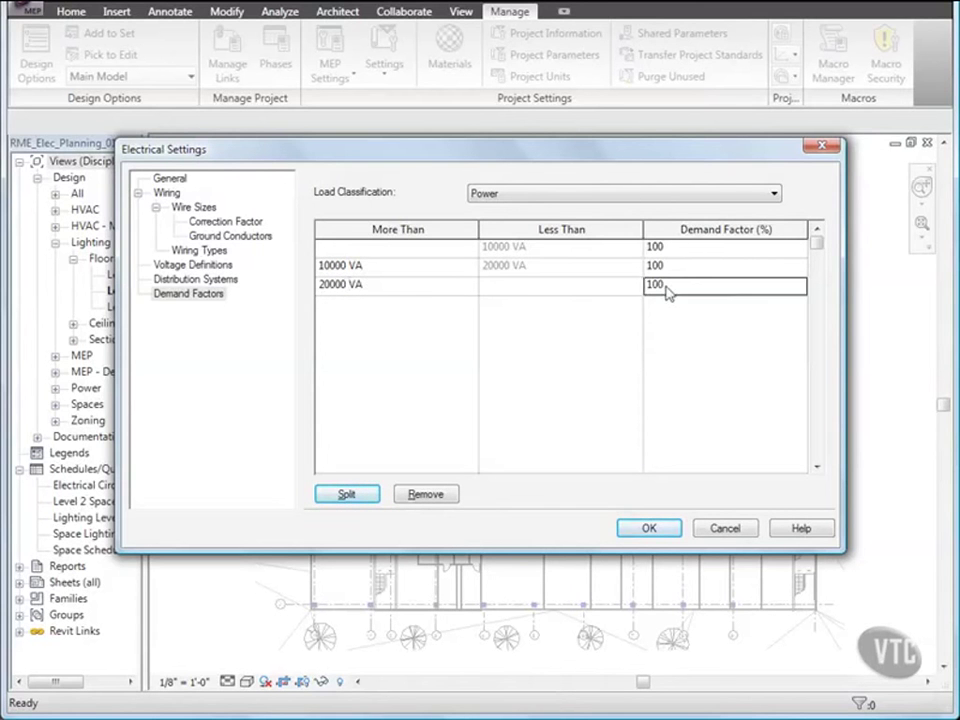
pyautogui.doubleClick(658, 284)
pyautogui.write('50')
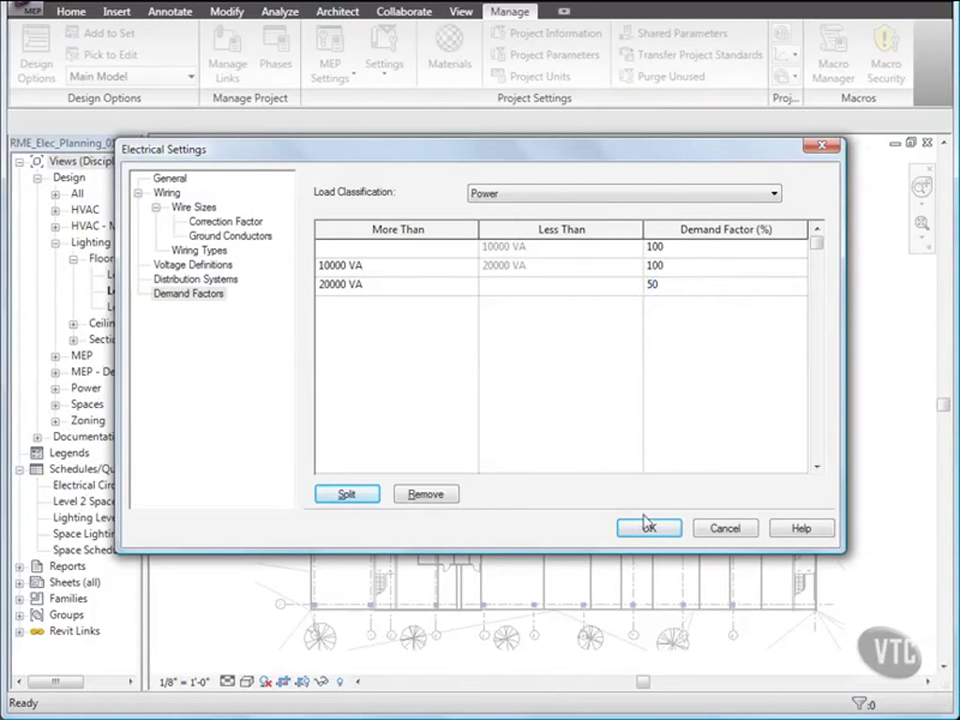
pyautogui.click(652, 528)
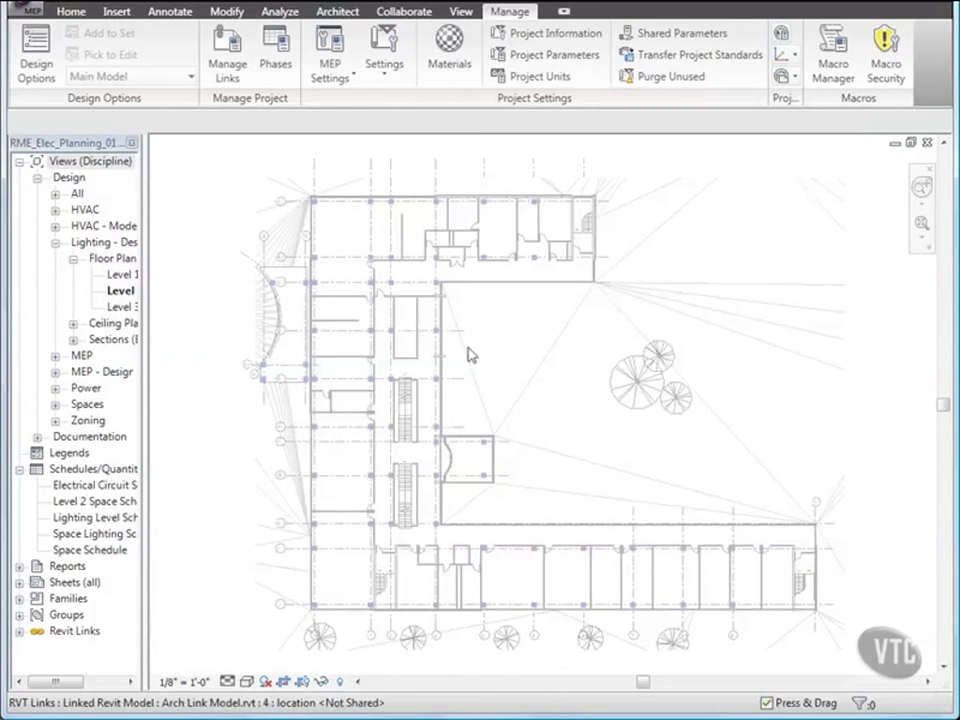
# - Close the RME_Elec_Planning_01_i project
pyautogui.click(28, 14)
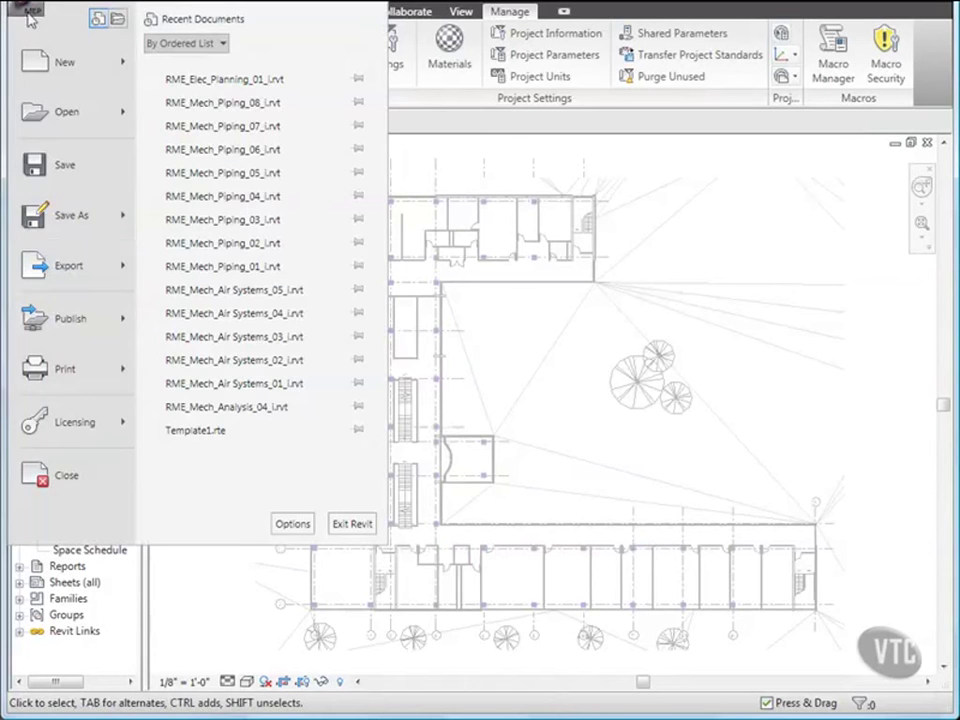
pyautogui.click(67, 479)
pyautogui.click(302, 395)
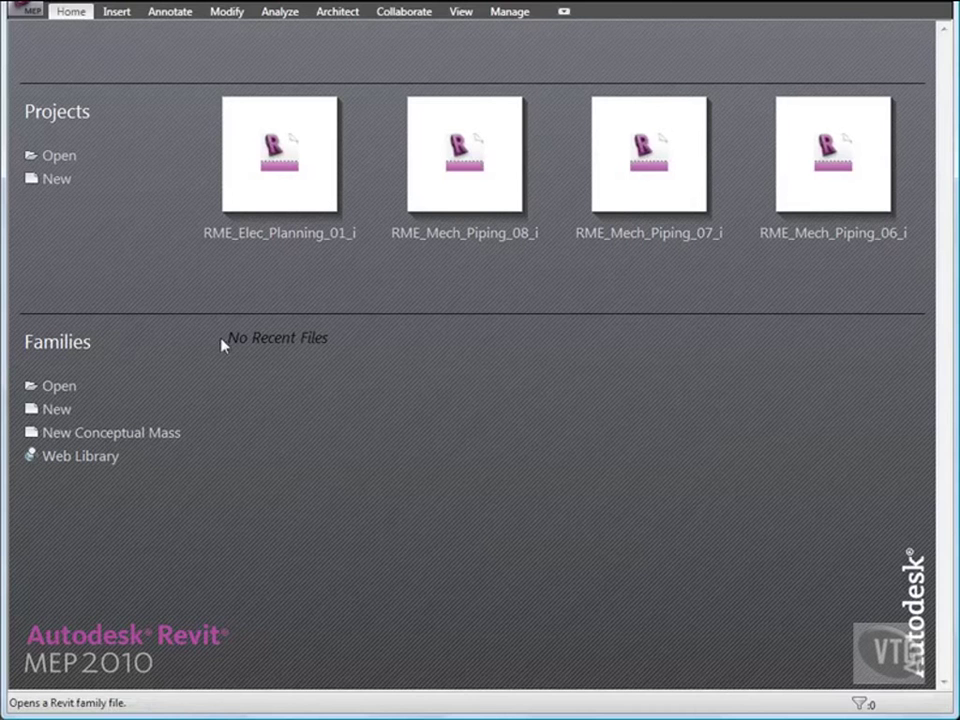
# - Open the RME_Elec_Planning_02_i project from the 03_Electrical Systems training folder
pyautogui.click(30, 9)
pyautogui.click(64, 110)
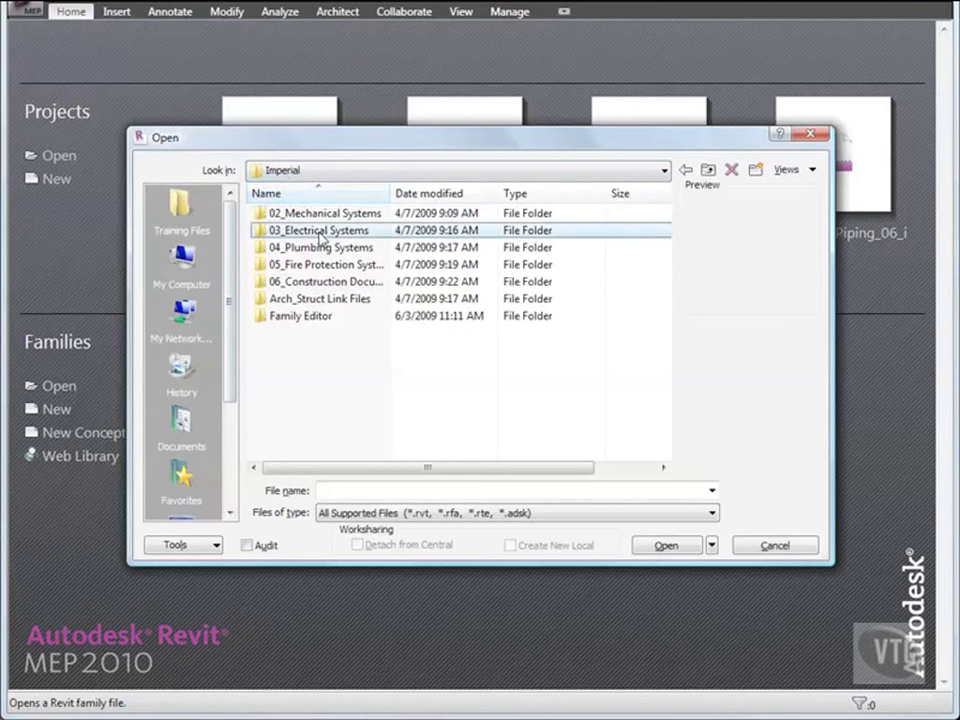
pyautogui.doubleClick(322, 231)
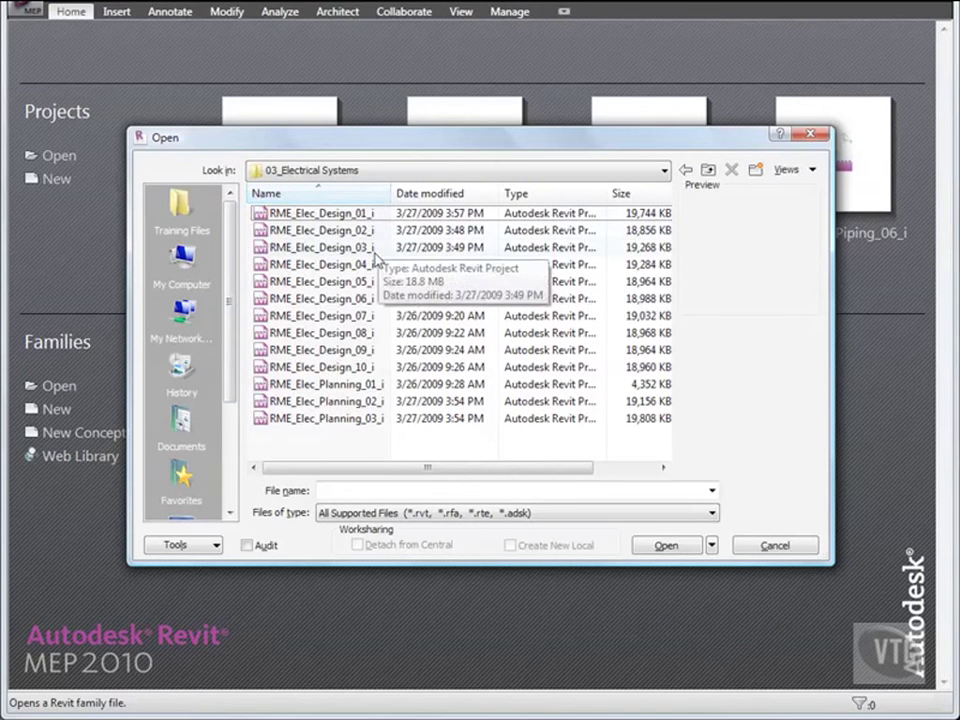
pyautogui.doubleClick(345, 401)
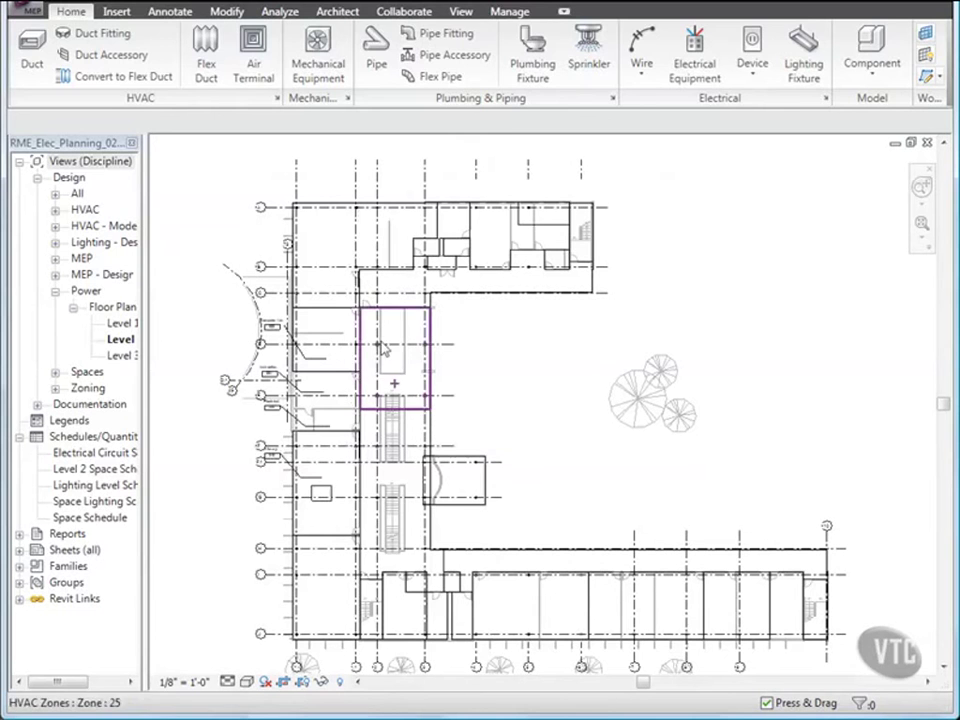
# - Add a new project parameter named Required Lighting Level
pyautogui.click(511, 13)
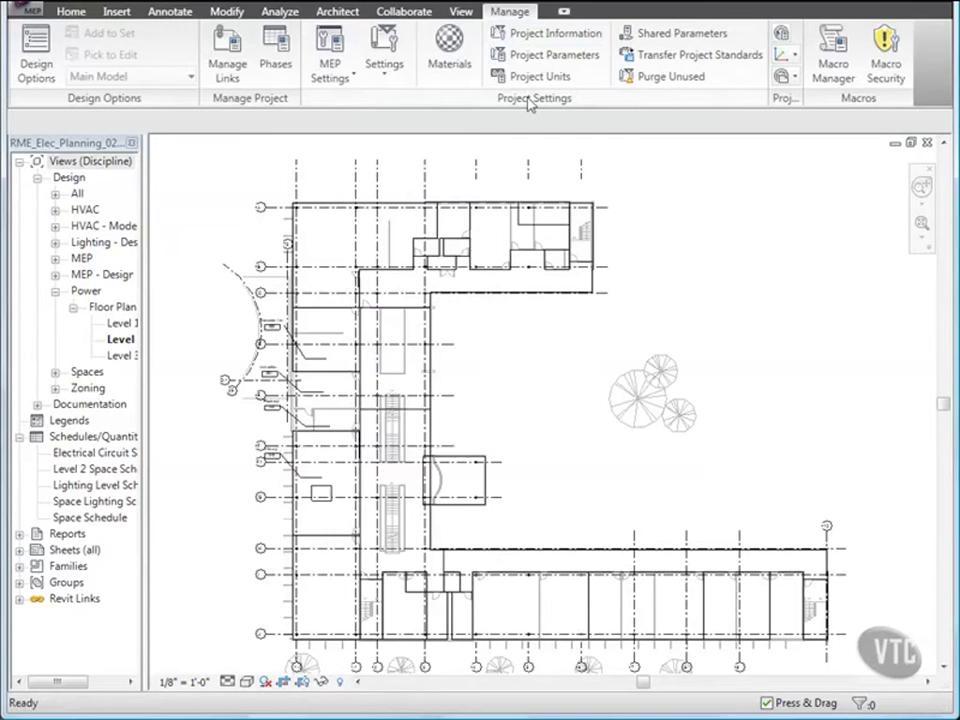
pyautogui.click(552, 55)
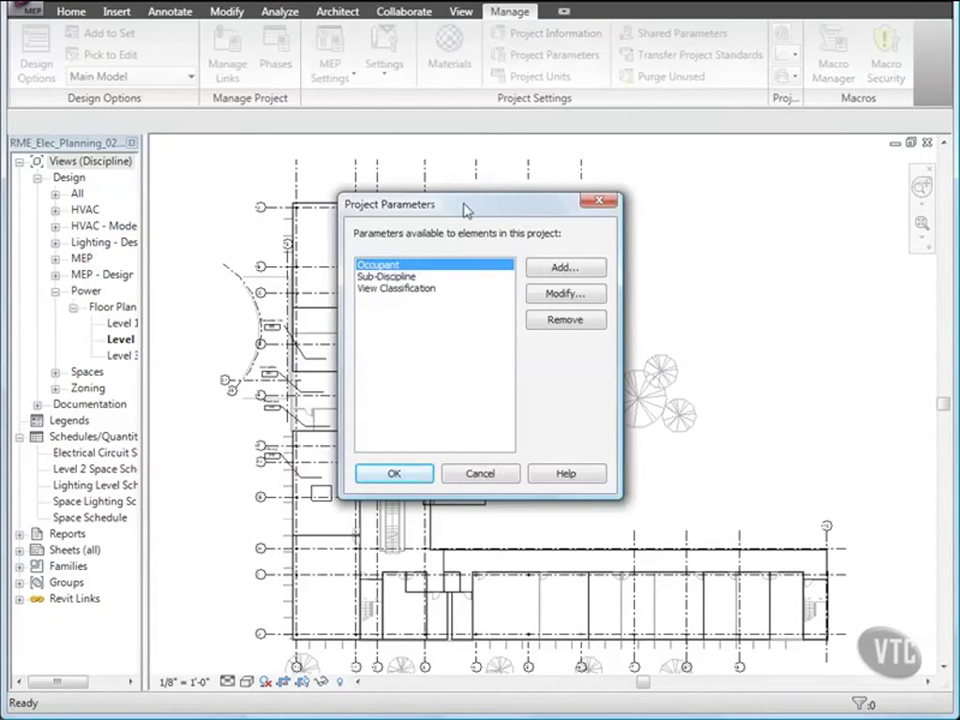
pyautogui.click(556, 267)
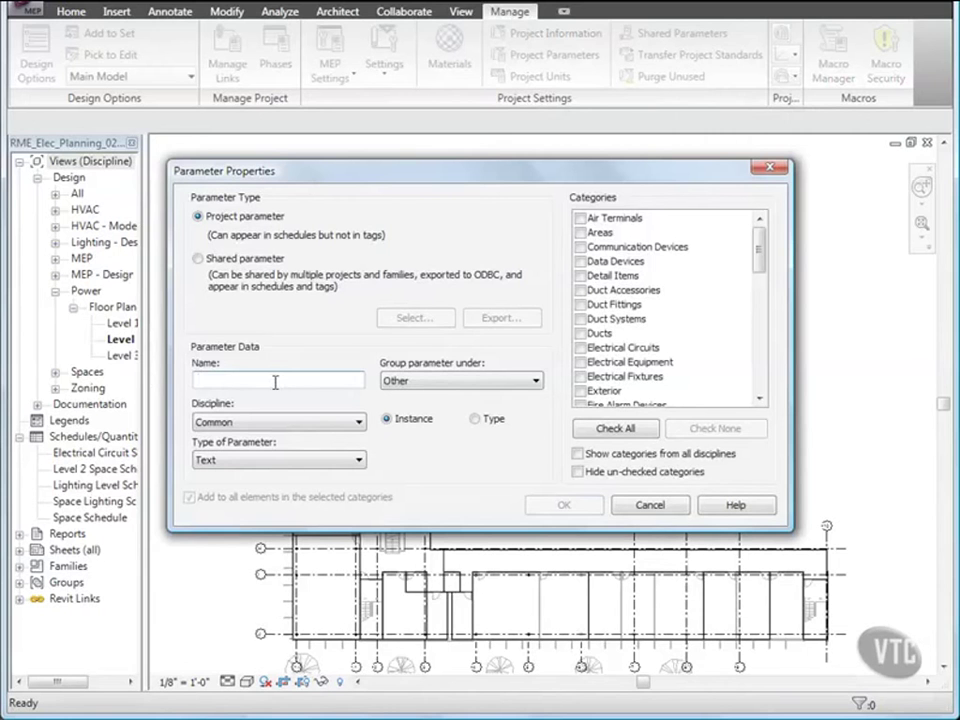
pyautogui.write('Required Lighting Level')
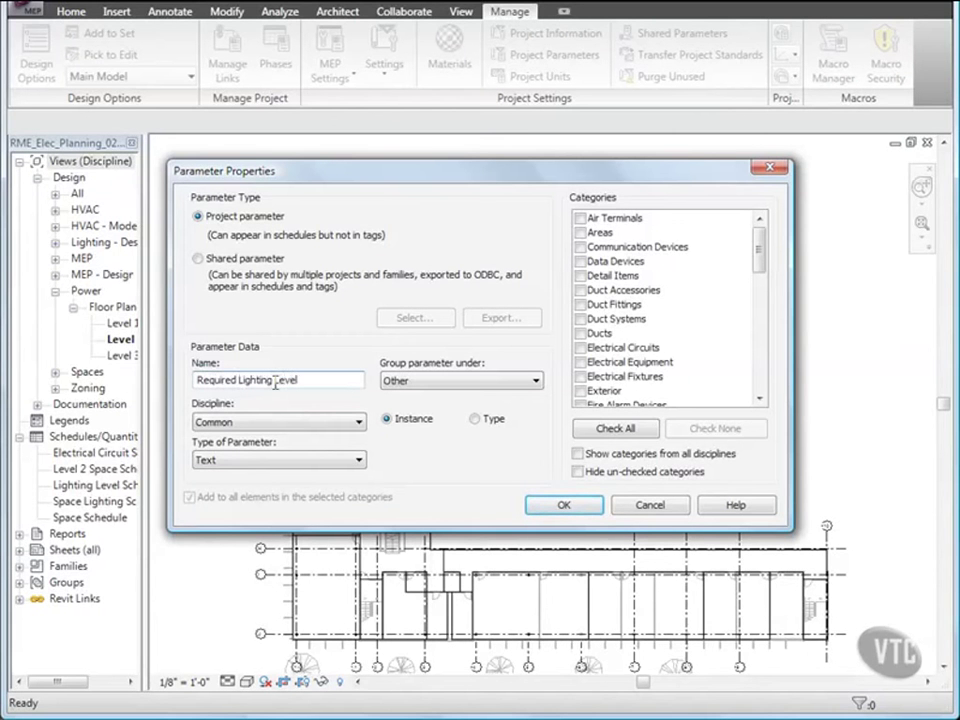
# - Set the Required Lighting Level parameter's discipline to Electrical and its type to Illuminance
pyautogui.click(338, 428)
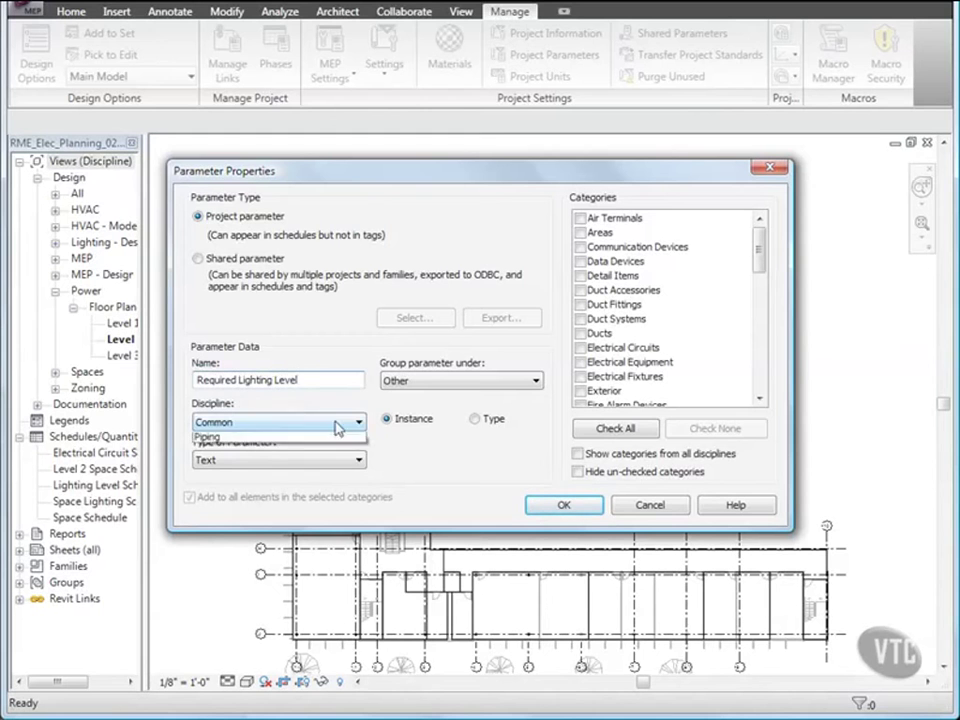
pyautogui.click(218, 477)
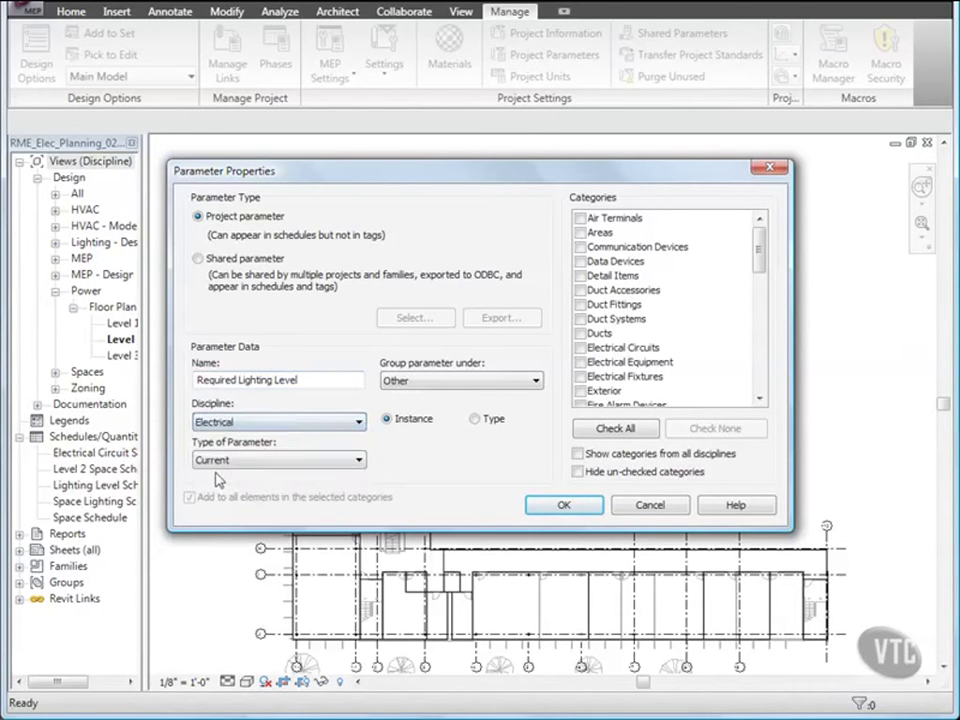
pyautogui.click(311, 461)
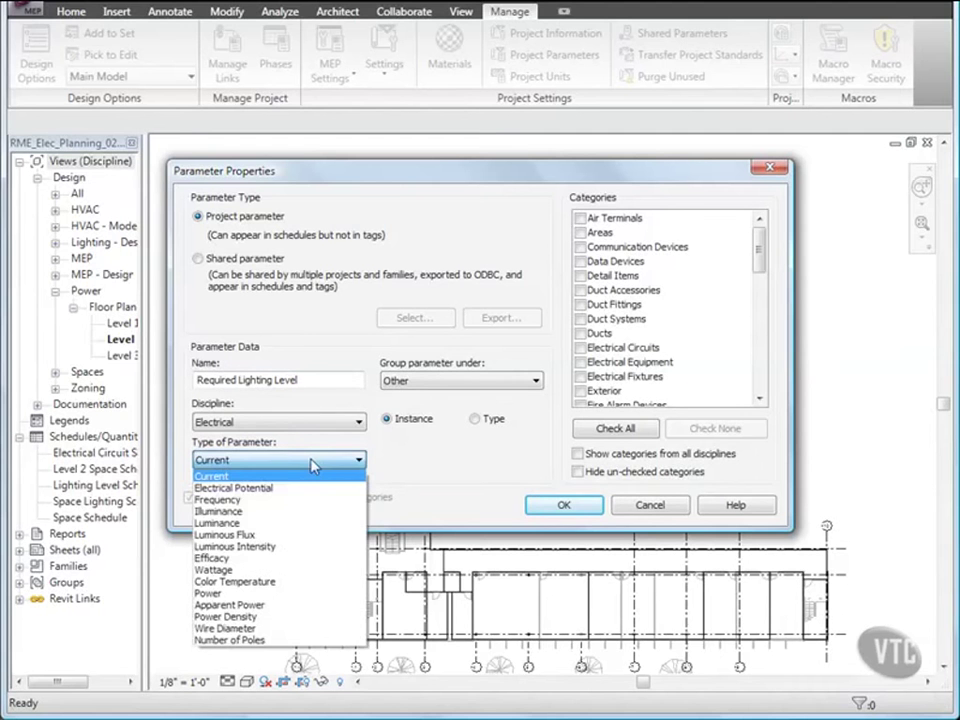
pyautogui.click(247, 515)
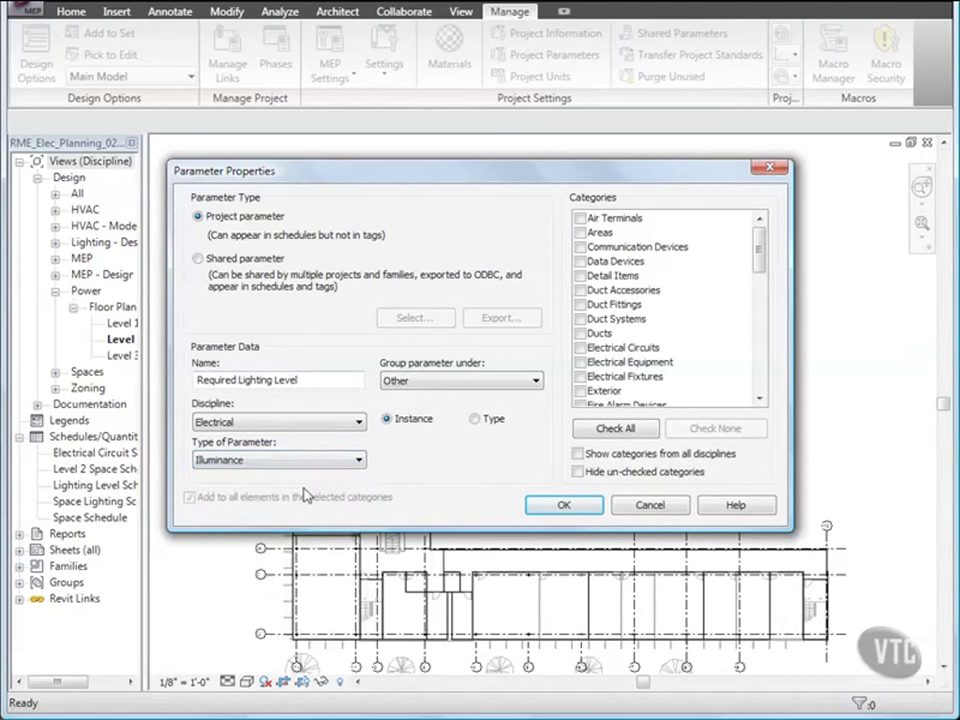
# - Group the Required Lighting Level parameter under Electrical - Lighting and assign it to the Spaces category
pyautogui.click(503, 382)
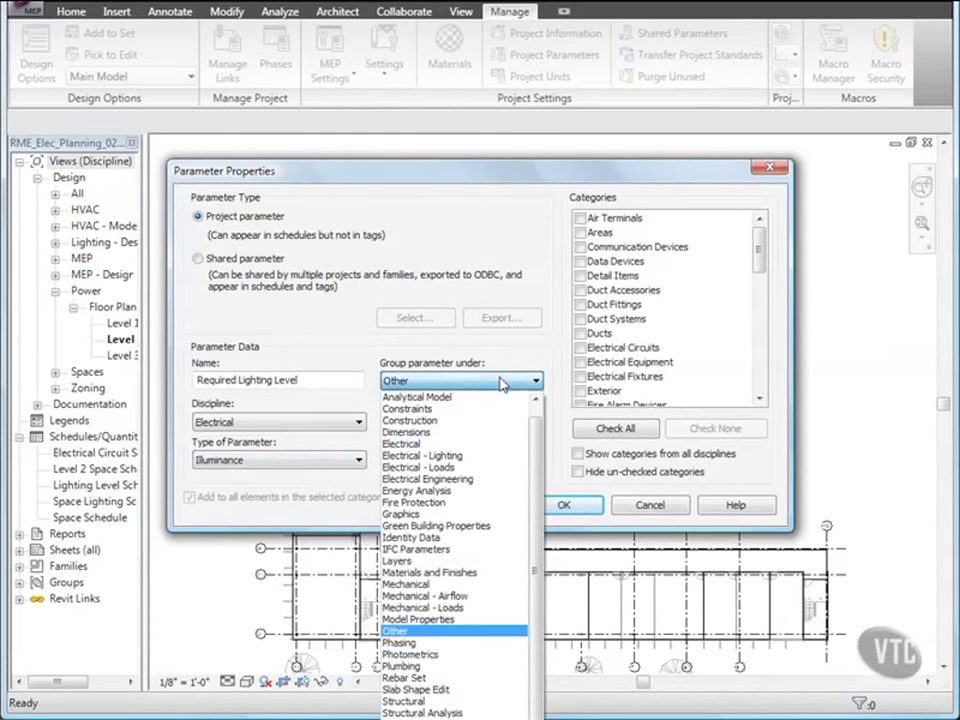
pyautogui.click(463, 457)
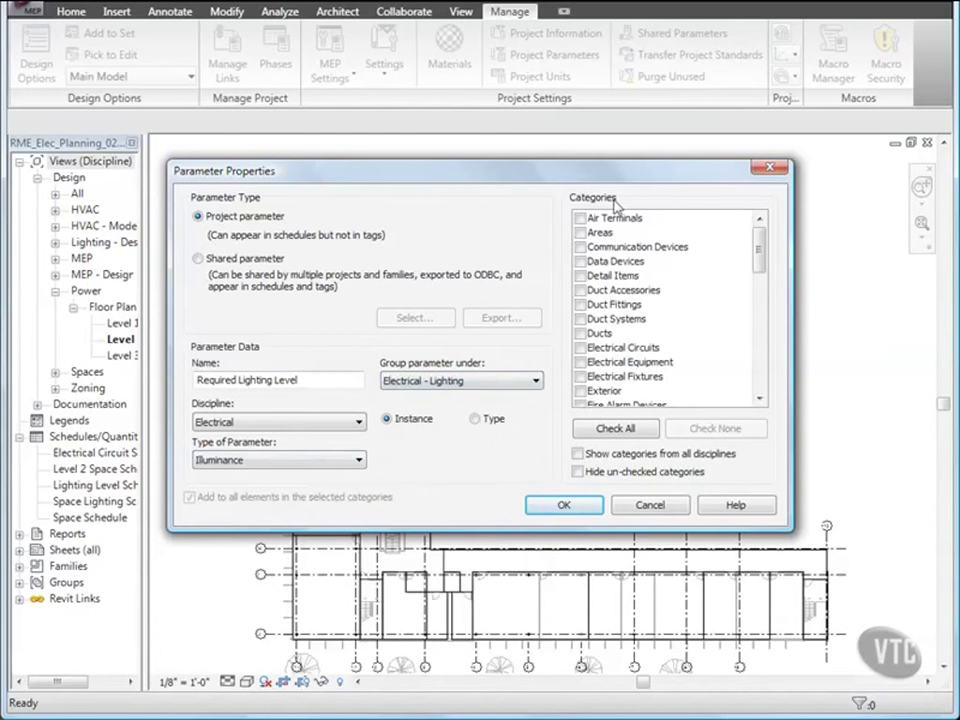
pyautogui.moveTo(762, 252); pyautogui.dragTo(767, 357)
pyautogui.click(581, 362)
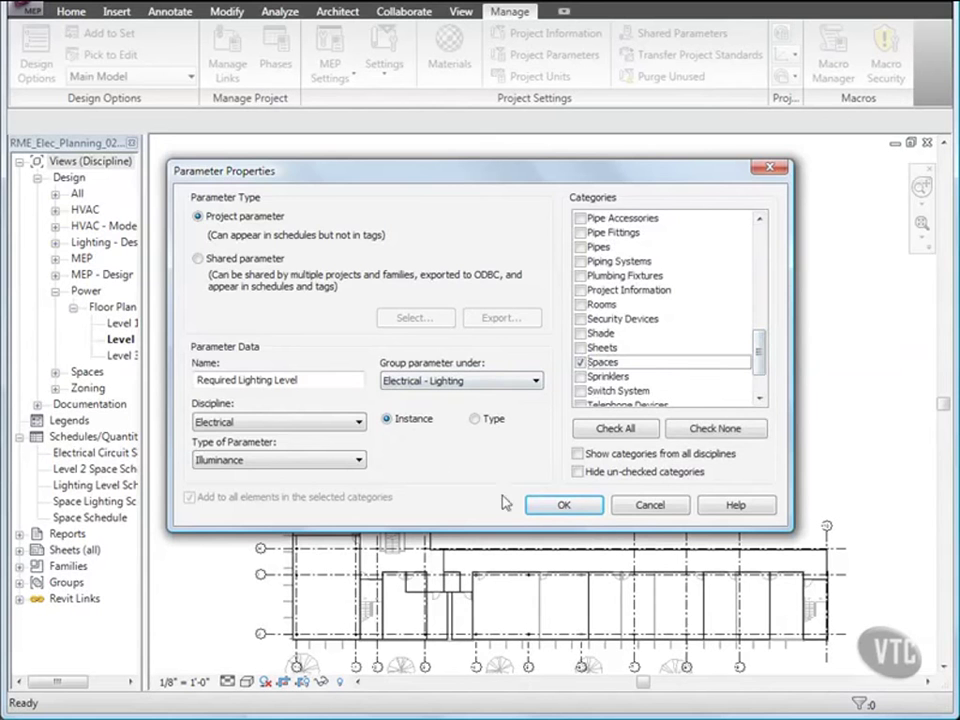
# - Accept the Required Lighting Level parameter definition and save the project parameters
pyautogui.click(560, 506)
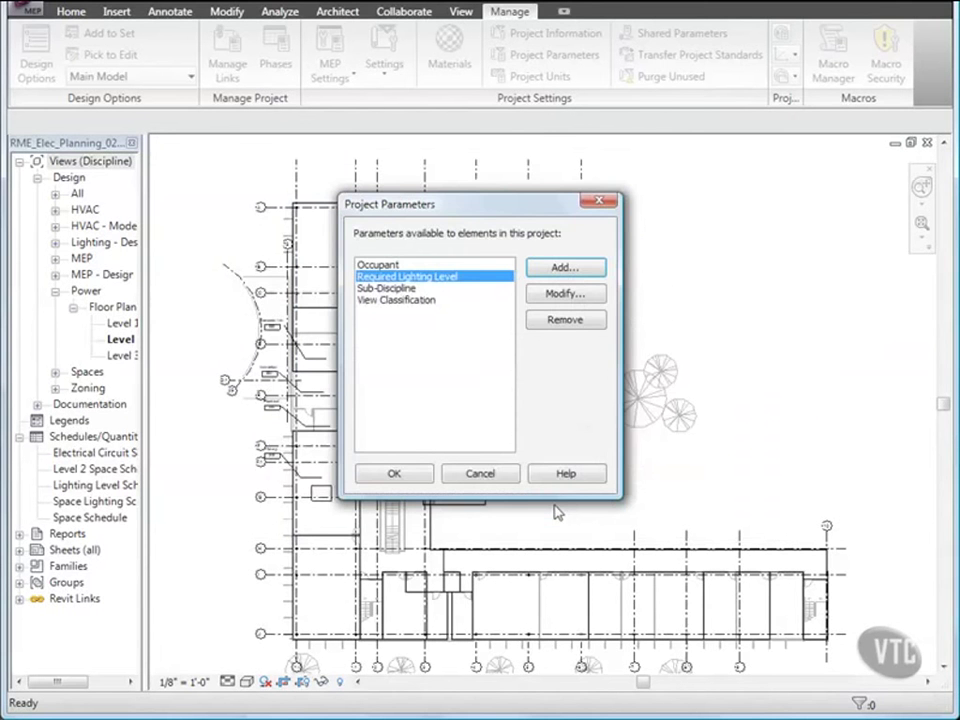
pyautogui.click(393, 474)
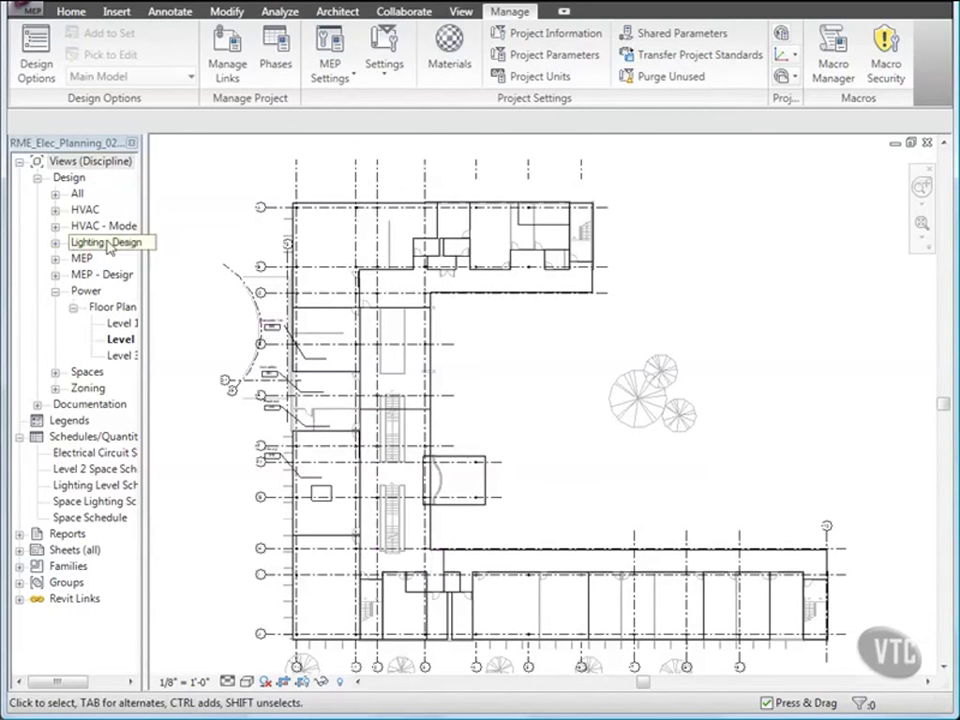
# - Open the Level 2 lighting plan from the Lighting - Design floor plans, widening the project browser to read the view names
pyautogui.click(55, 243)
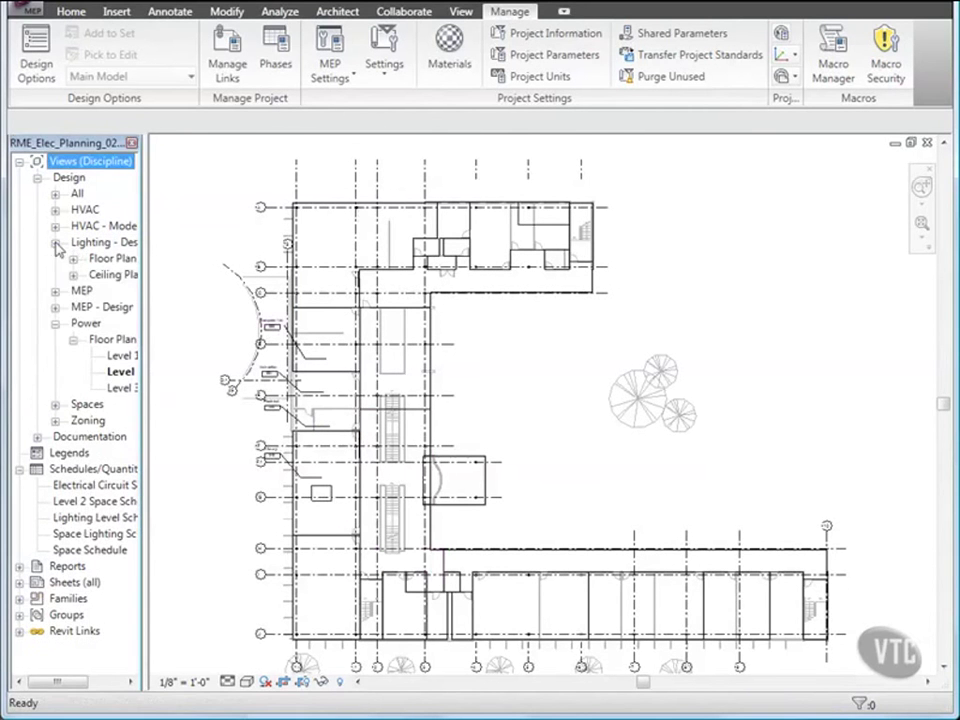
pyautogui.click(73, 259)
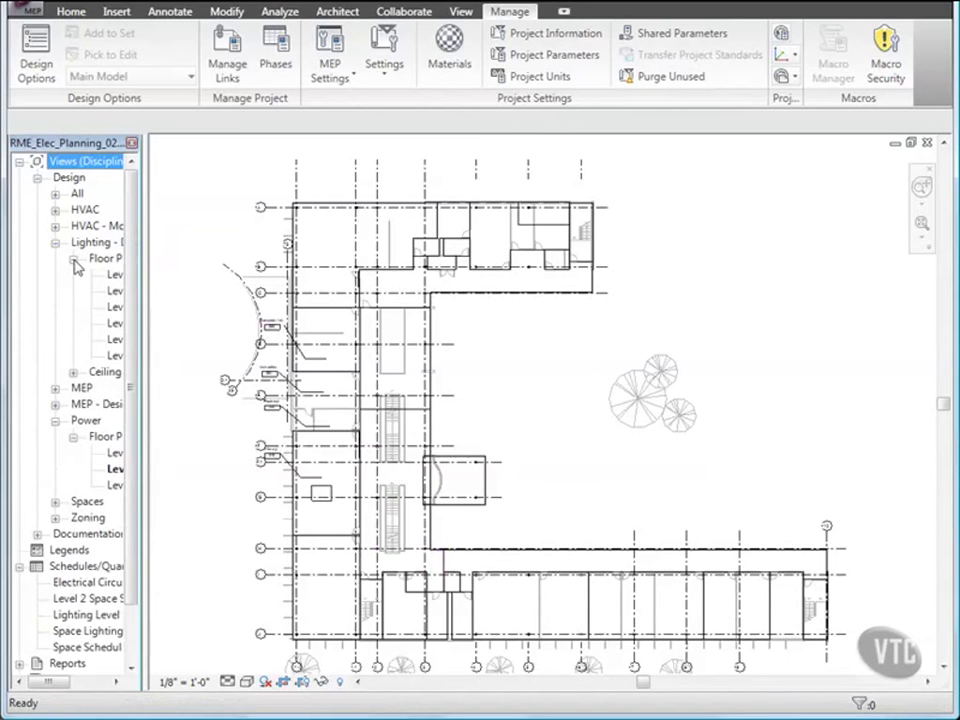
pyautogui.click(113, 290)
pyautogui.moveTo(144, 281); pyautogui.dragTo(216, 282)
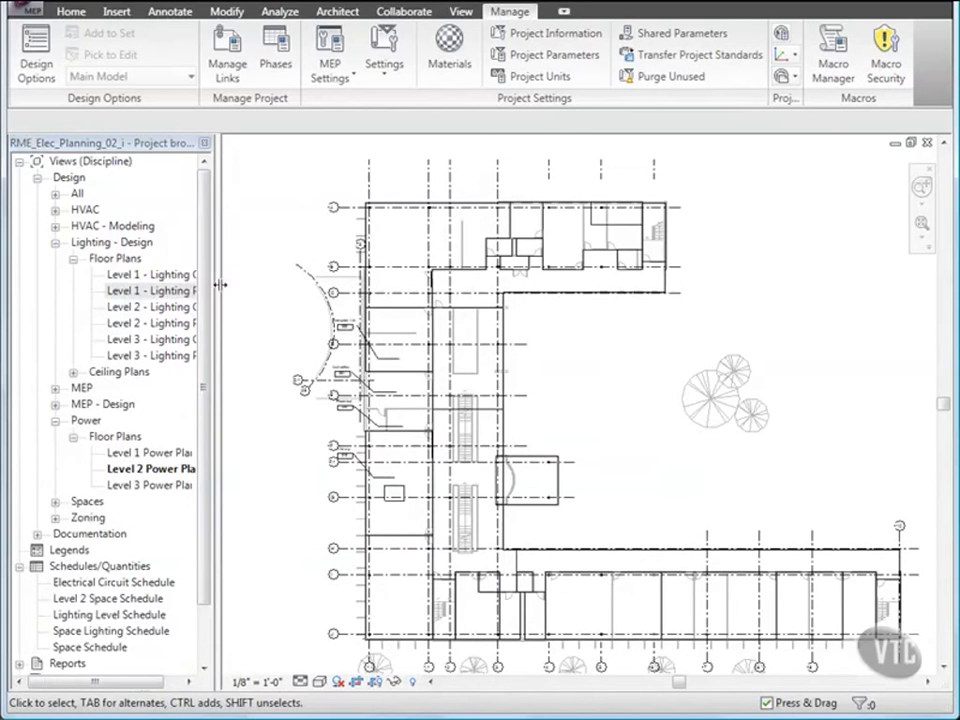
pyautogui.doubleClick(165, 328)
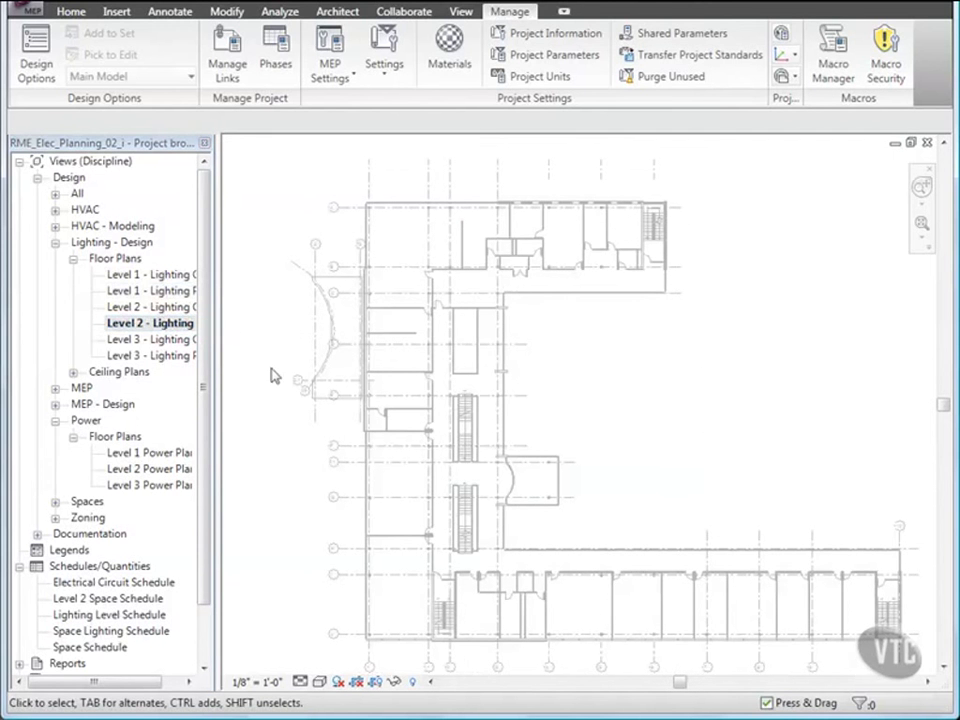
# - Inspect the Electrical - Lighting instance properties of the space at the building's lower-left corner for the Required Lighting Level parameter
pyautogui.click(391, 611)
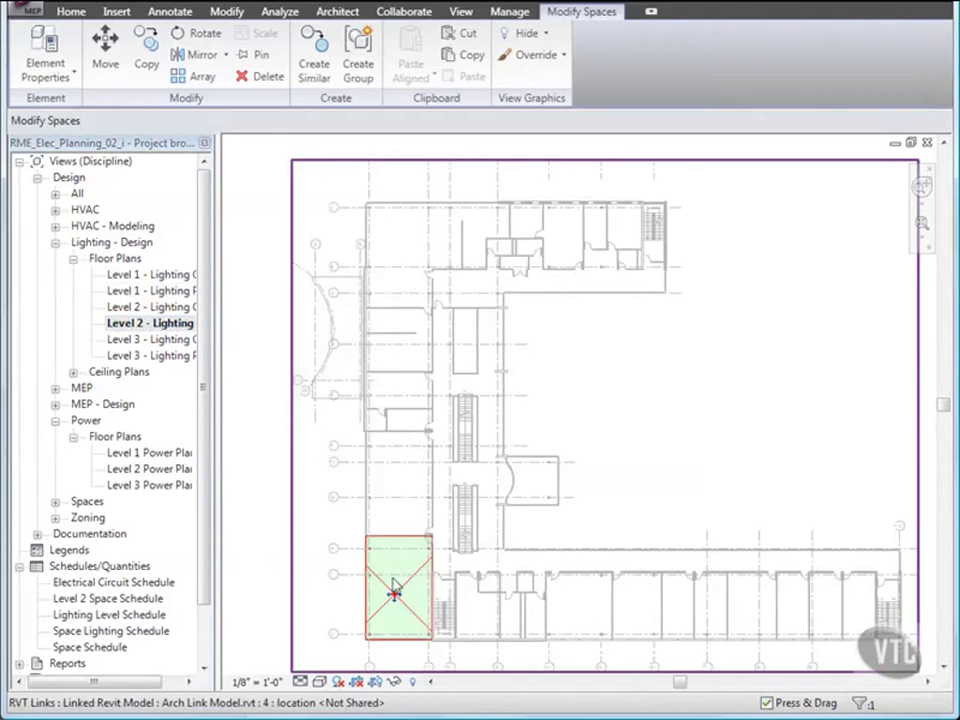
pyautogui.click(45, 45)
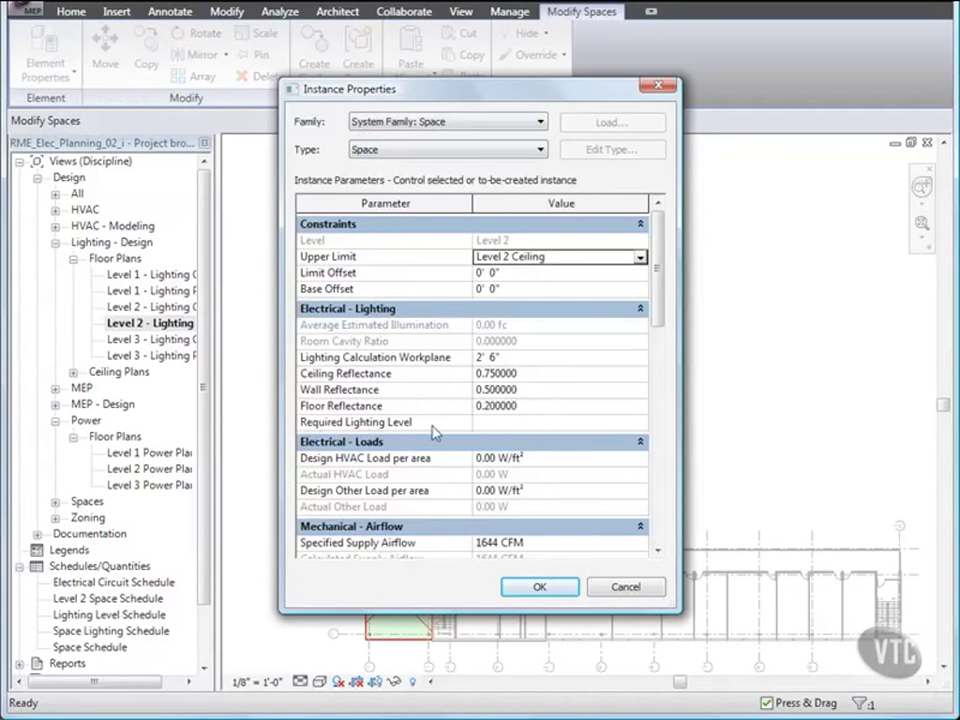
pyautogui.click(539, 589)
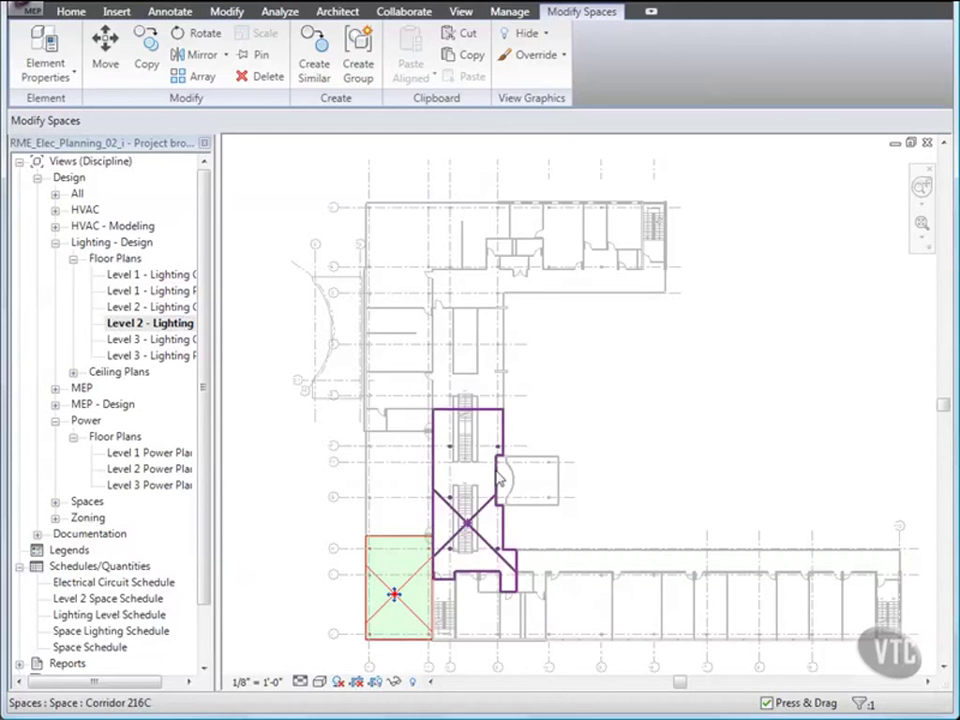
# - Start a new schedule for the Spaces category and name it Space Lighting Requirements
pyautogui.click(459, 12)
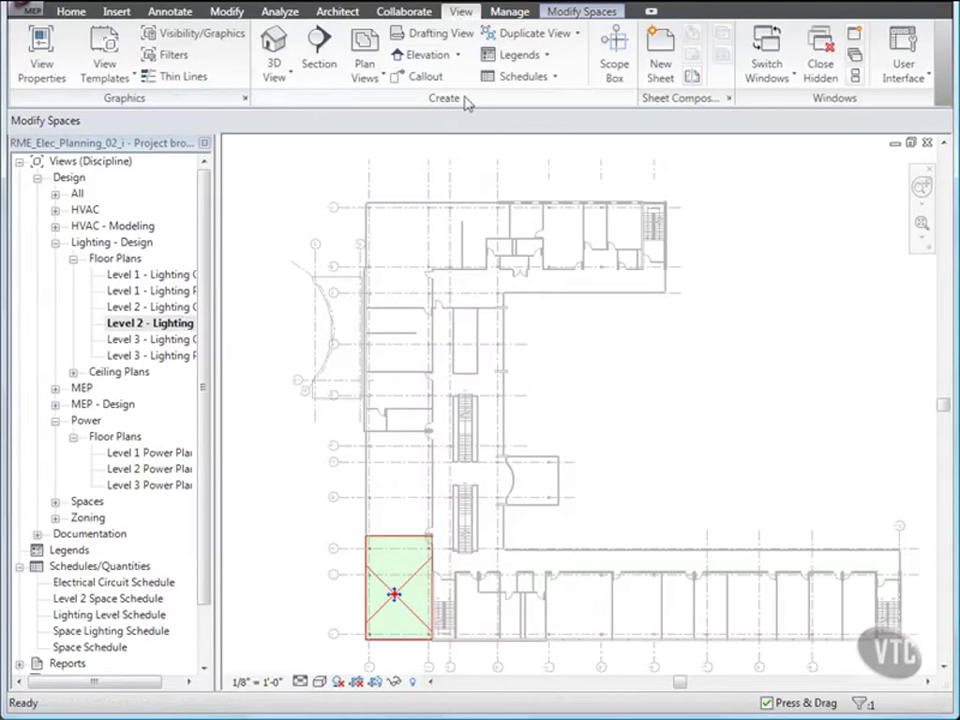
pyautogui.click(555, 80)
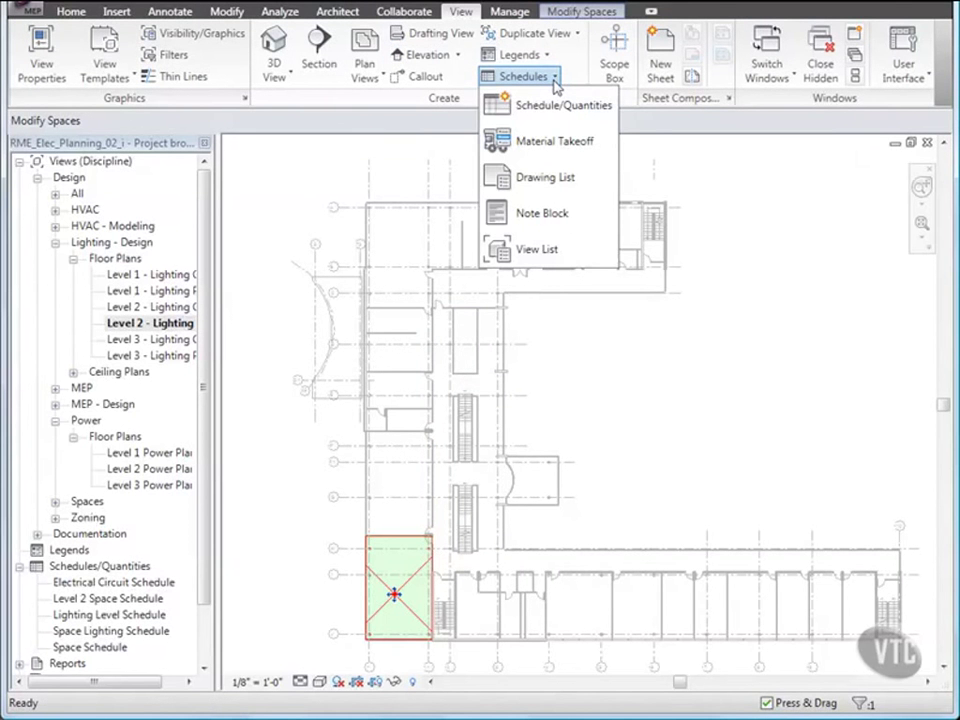
pyautogui.click(561, 106)
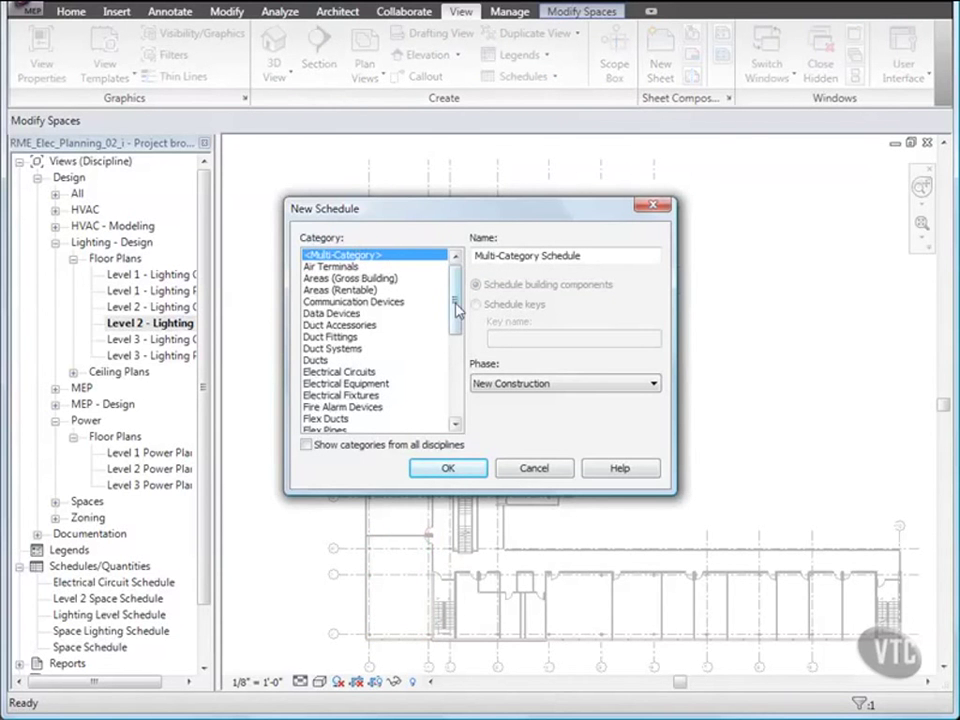
pyautogui.moveTo(456, 310); pyautogui.dragTo(458, 352)
pyautogui.scroll(-1, 457, 377)
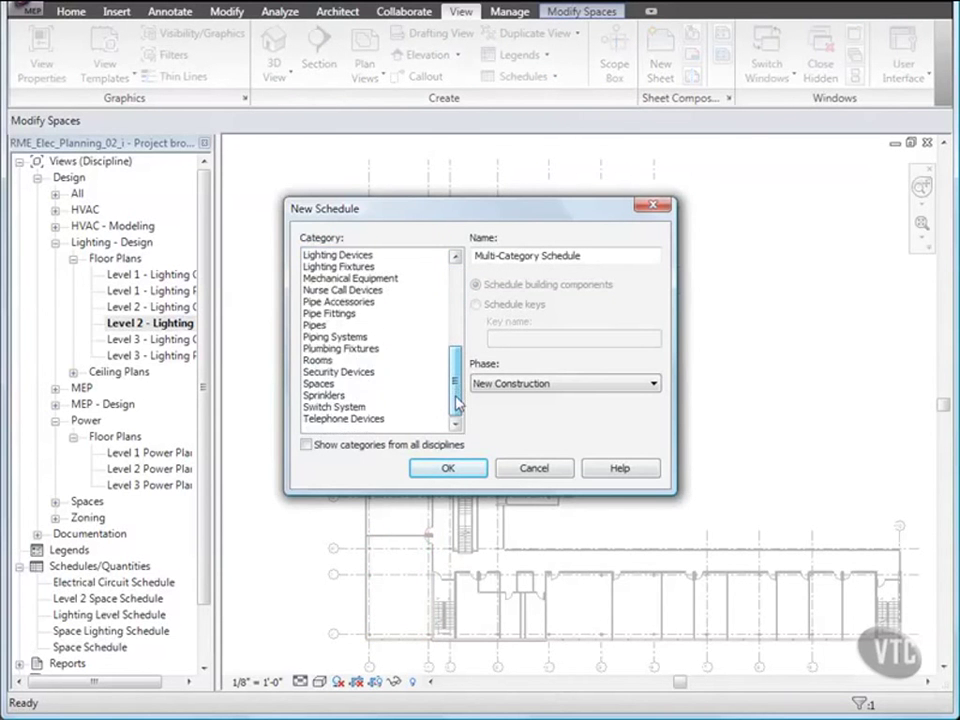
pyautogui.click(318, 383)
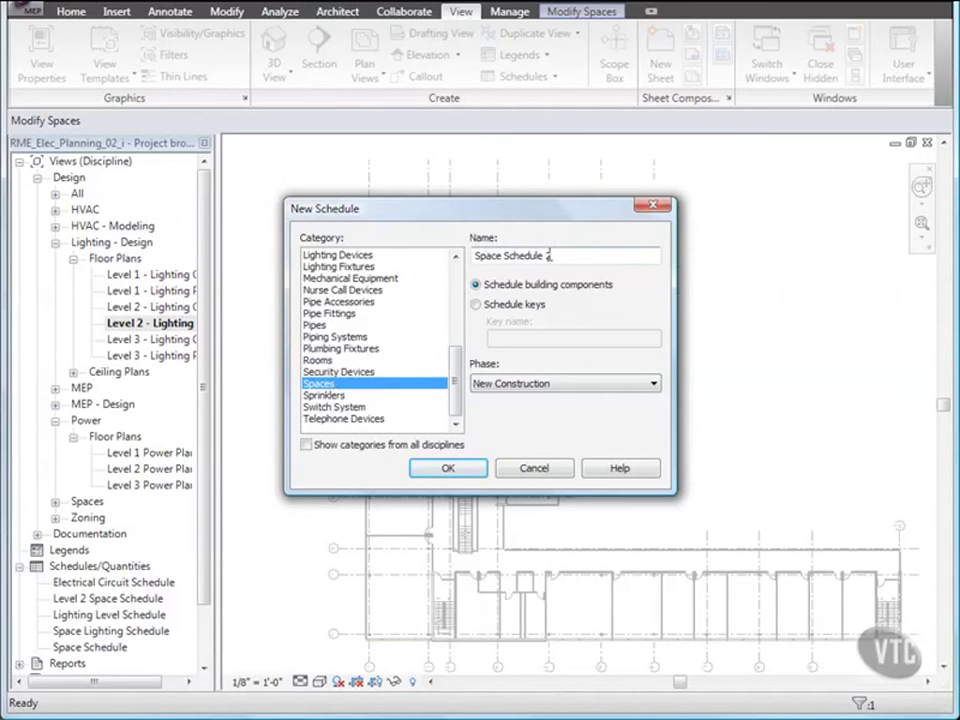
pyautogui.moveTo(504, 255); pyautogui.dragTo(569, 257)
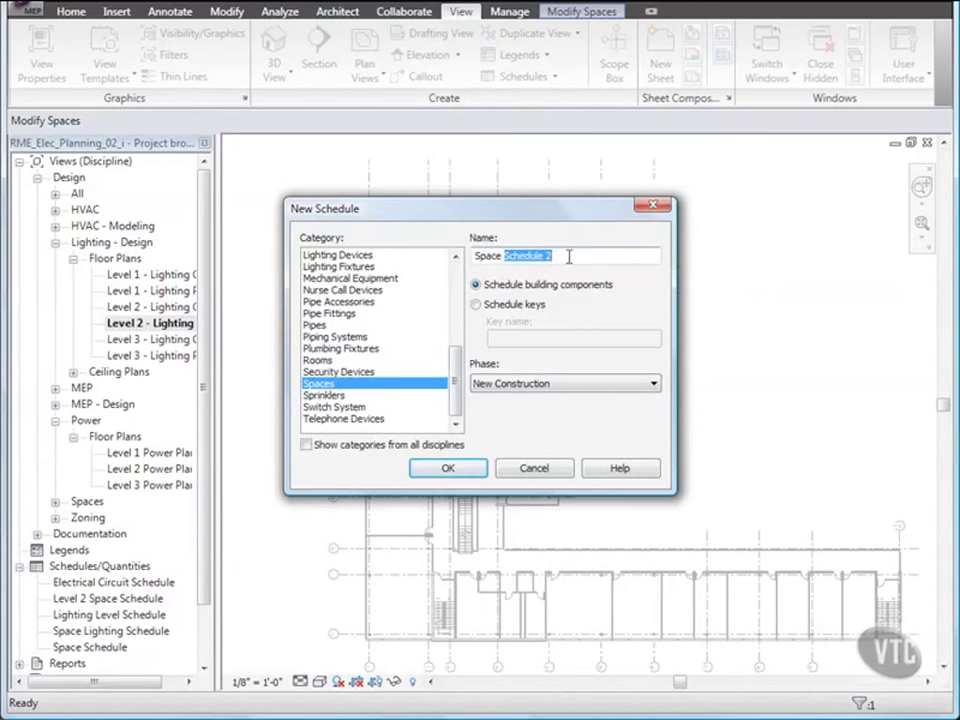
pyautogui.write('Lighthing Requirements')
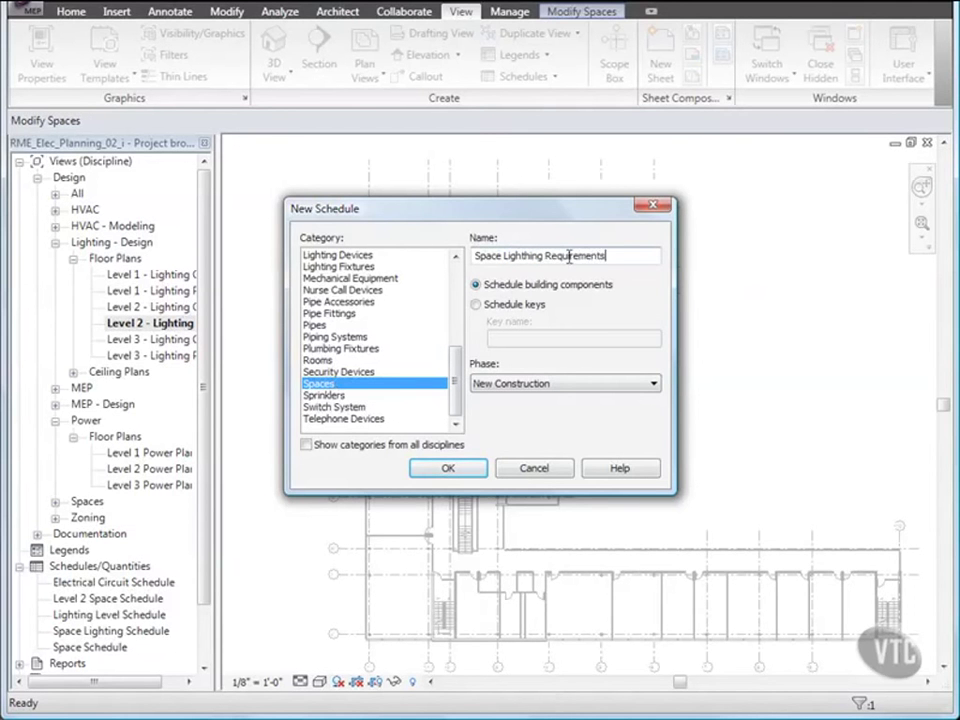
# - Make the schedule a key schedule with the key name Lighting Levels
pyautogui.click(477, 305)
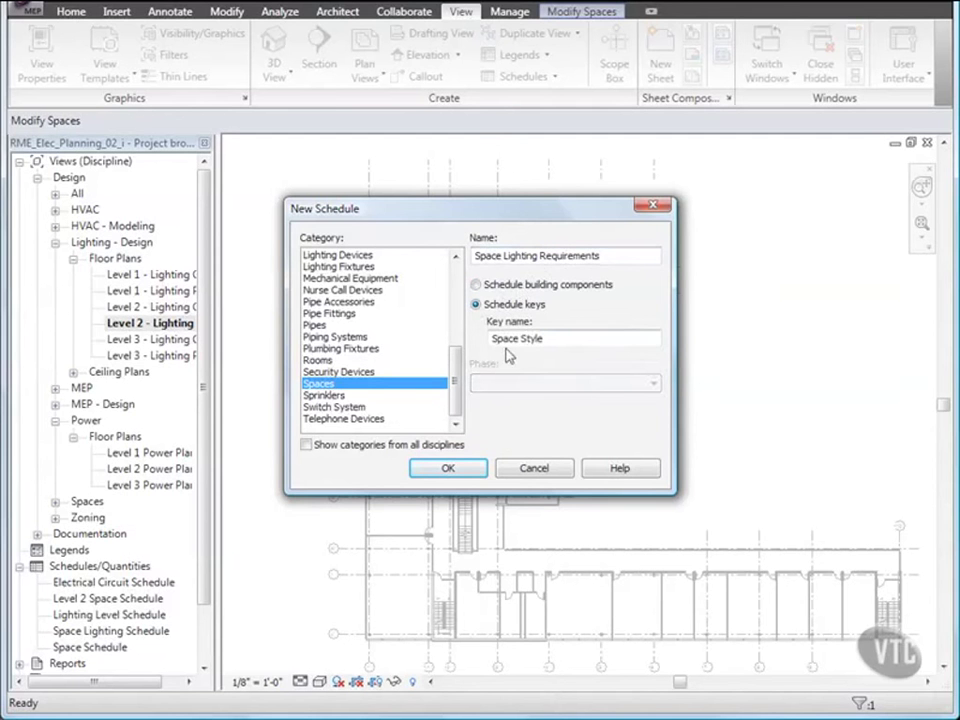
pyautogui.moveTo(548, 339); pyautogui.dragTo(450, 339)
pyautogui.write('Lighting Levels')
pyautogui.click(450, 469)
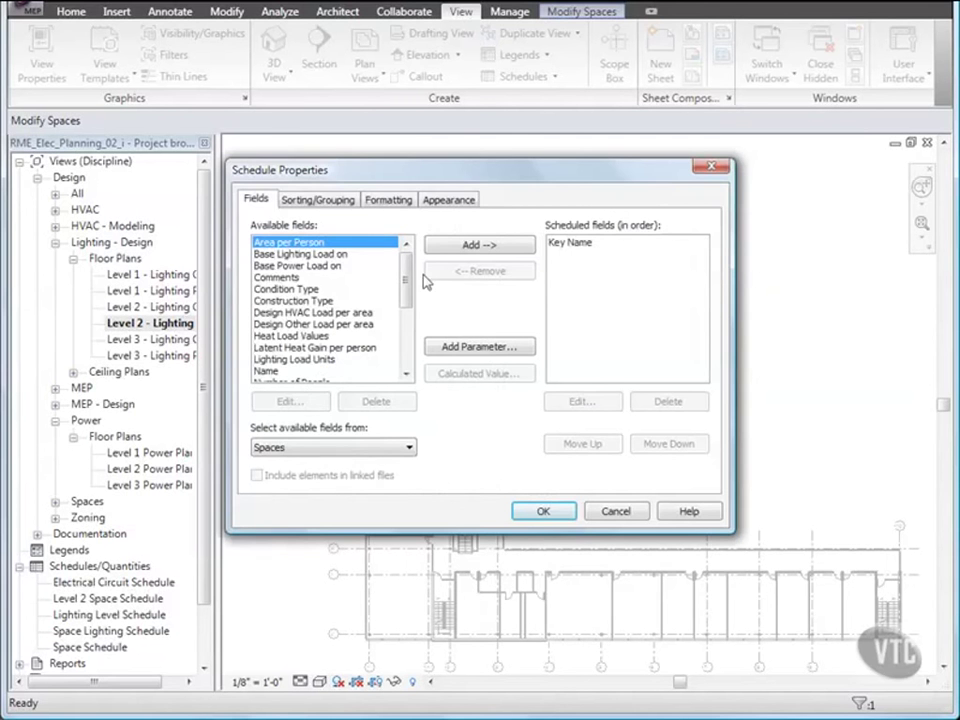
# - Add the Required Lighting Level field to the key schedule, create it, and fit both column widths to their headings
pyautogui.click(256, 204)
pyautogui.moveTo(408, 280); pyautogui.dragTo(412, 350)
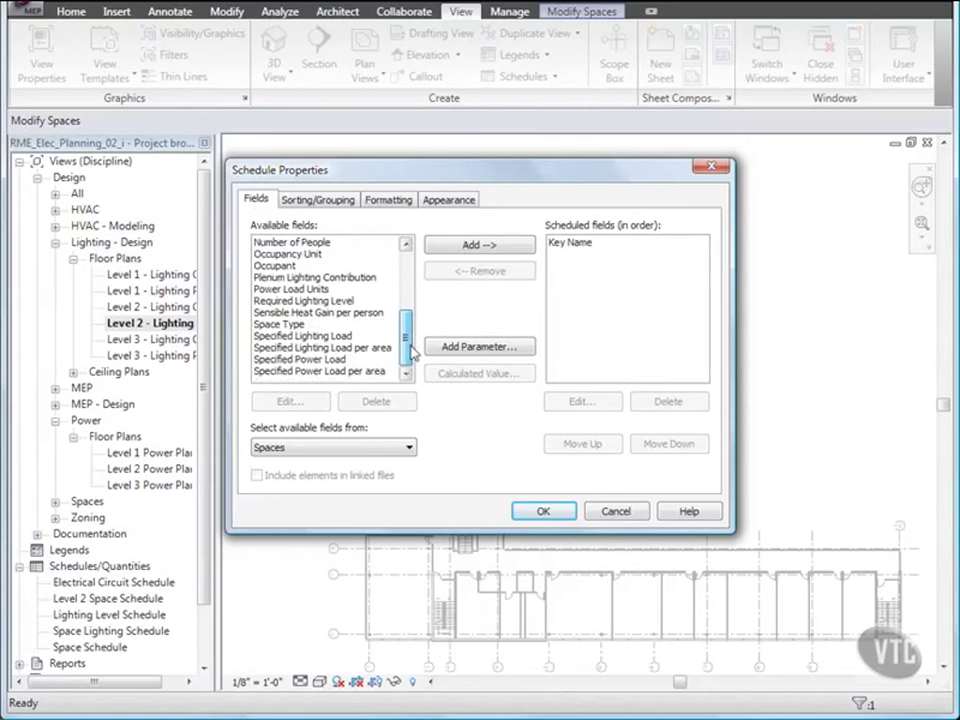
pyautogui.doubleClick(314, 301)
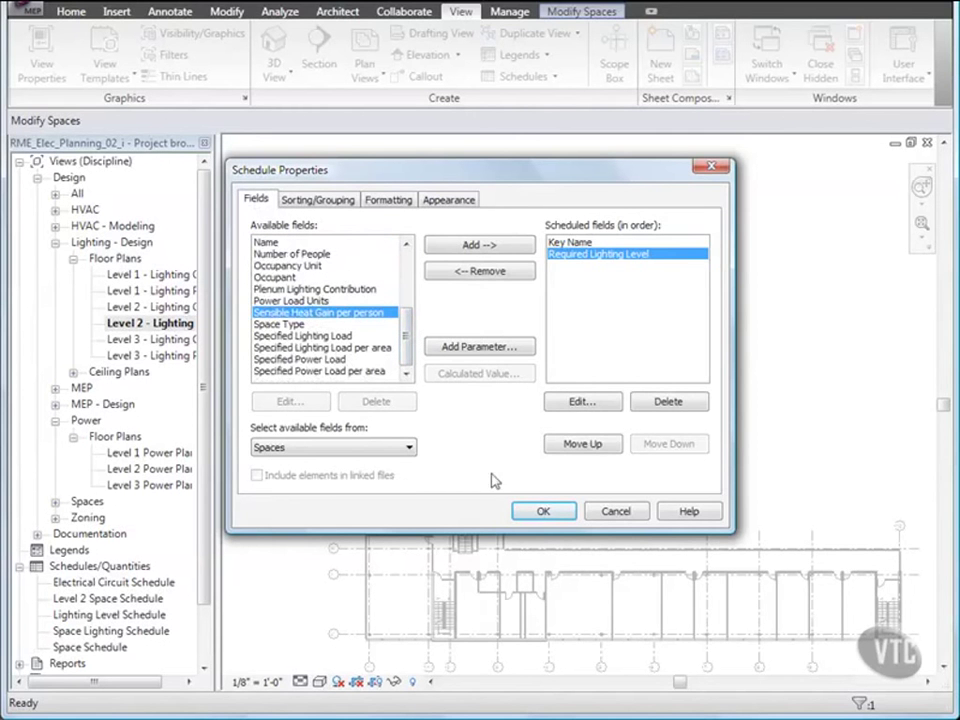
pyautogui.click(543, 512)
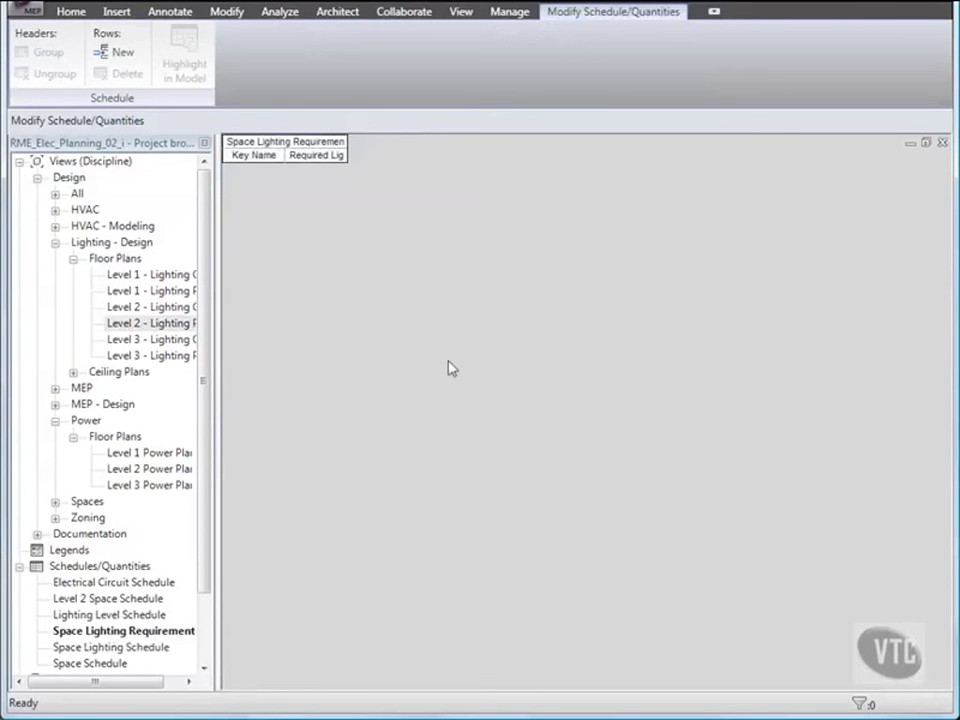
pyautogui.doubleClick(345, 156)
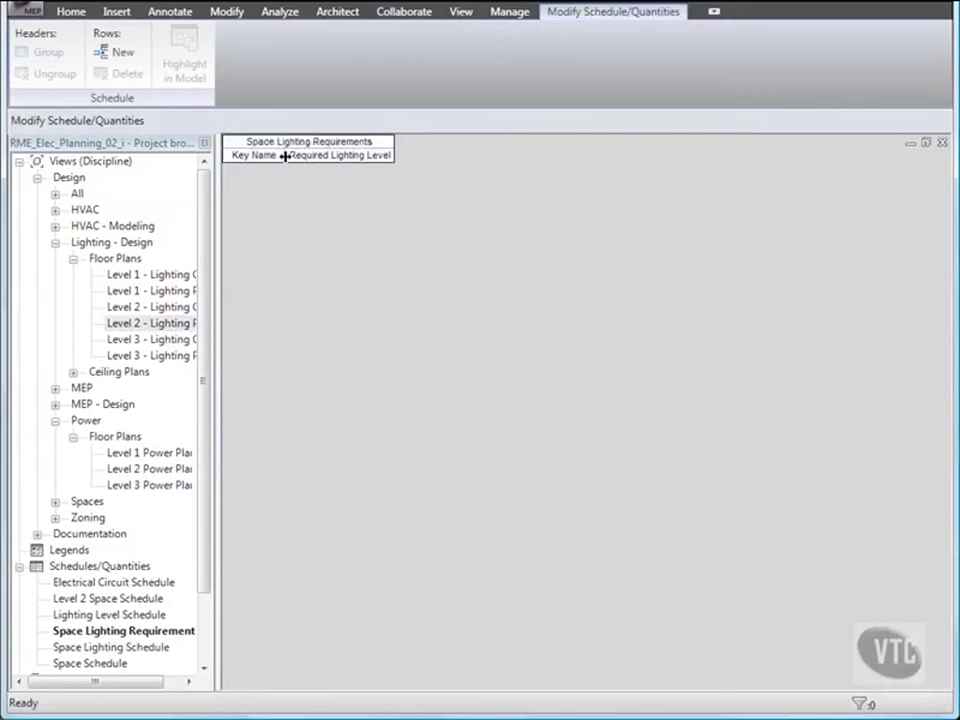
pyautogui.doubleClick(285, 156)
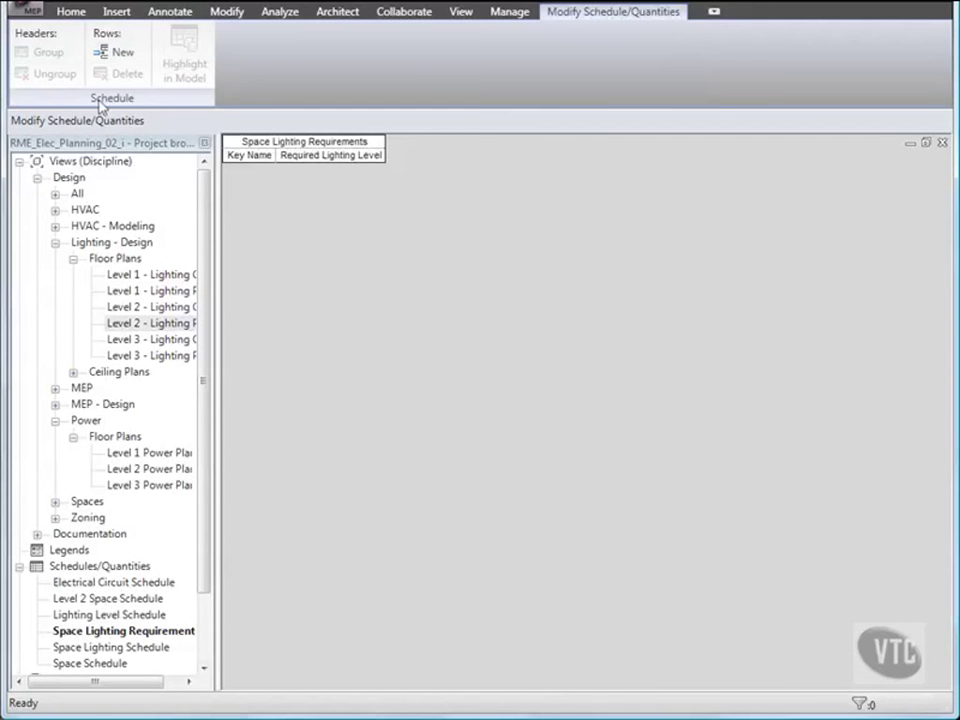
# - Add an Open Office key row with a required lighting level of 45 fc and fit the Key Name column to it
pyautogui.click(125, 55)
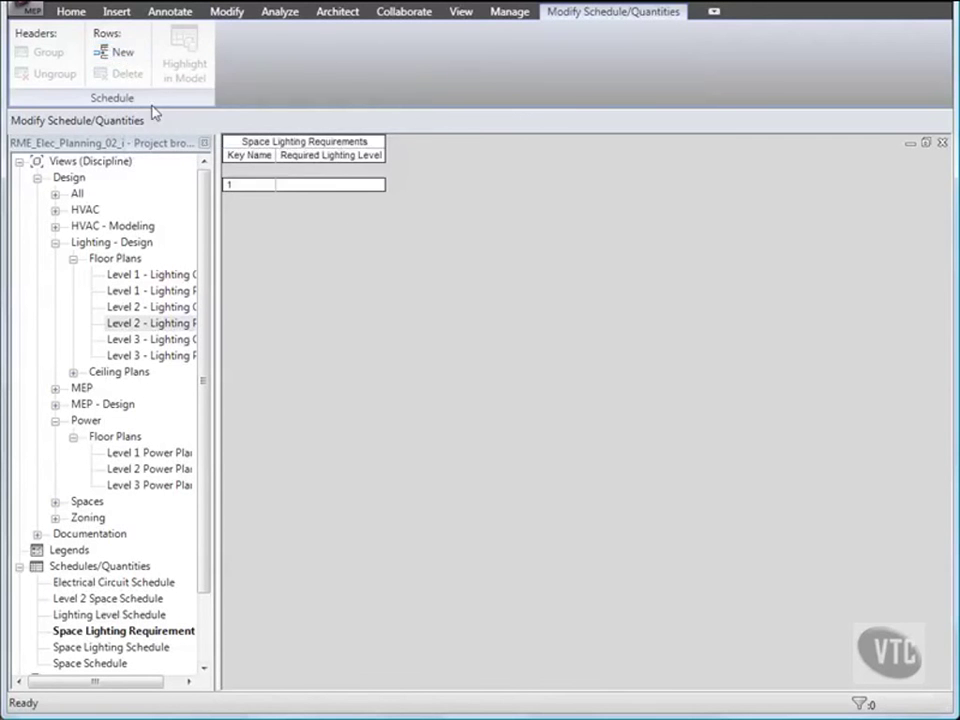
pyautogui.click(246, 184)
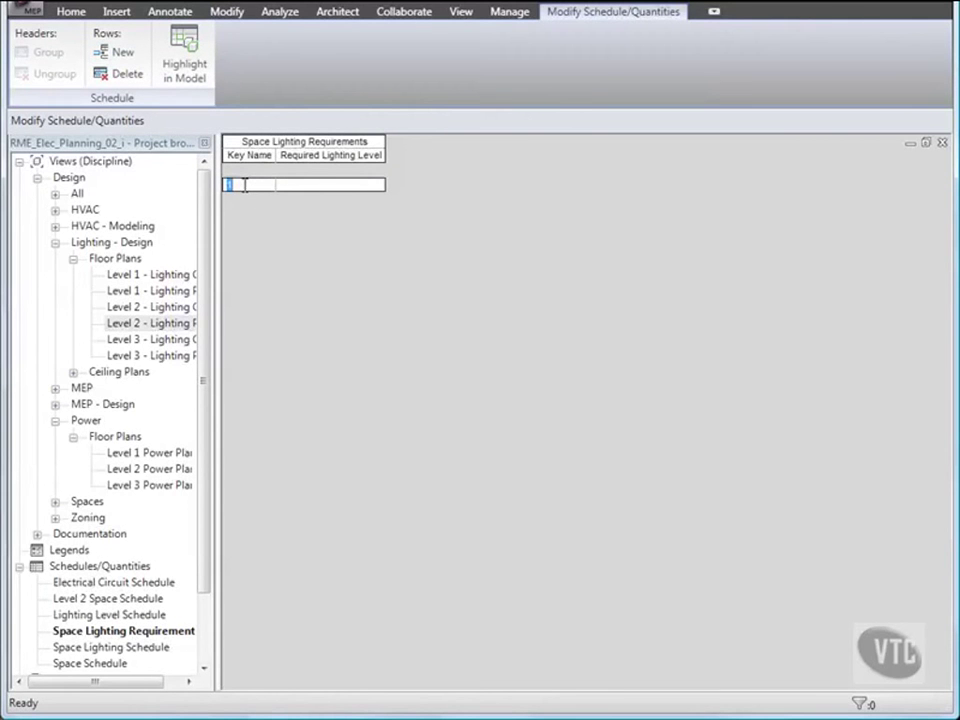
pyautogui.write('Open Offic')
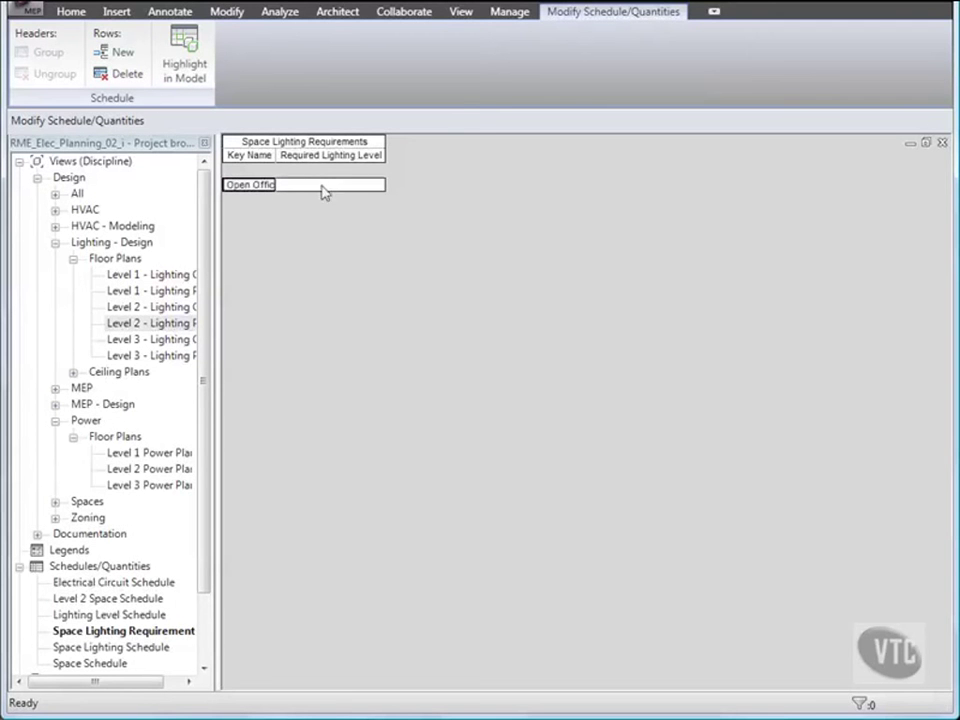
pyautogui.press('Tab')
pyautogui.write('45 fc')
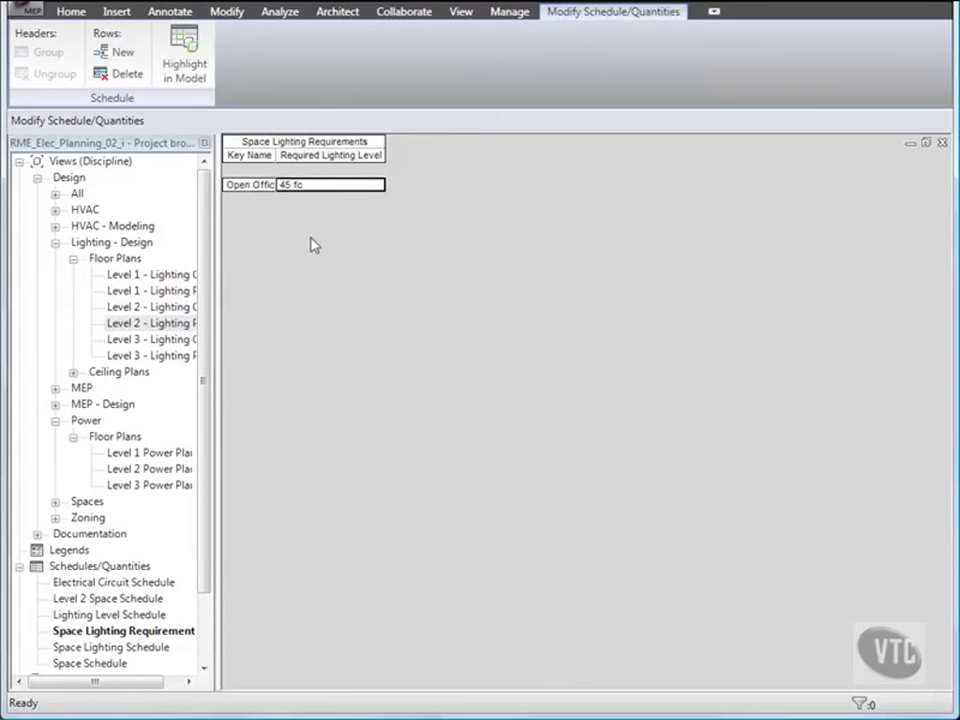
pyautogui.doubleClick(276, 156)
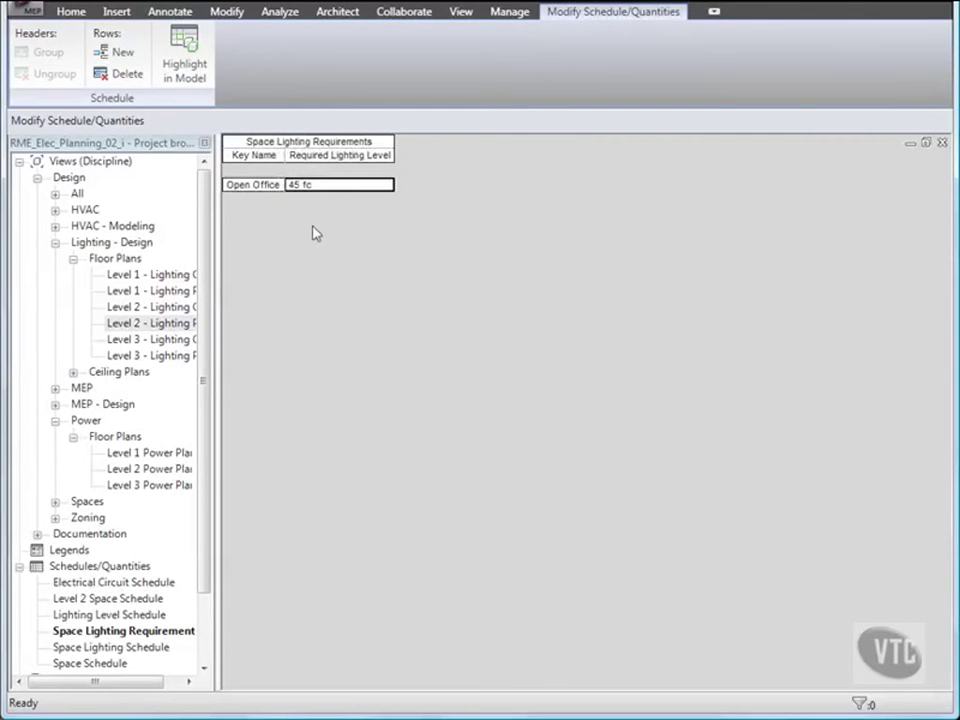
# - Insert about a dozen more empty key rows in the Space Lighting Requirements schedule for the other space types
pyautogui.click(125, 54)
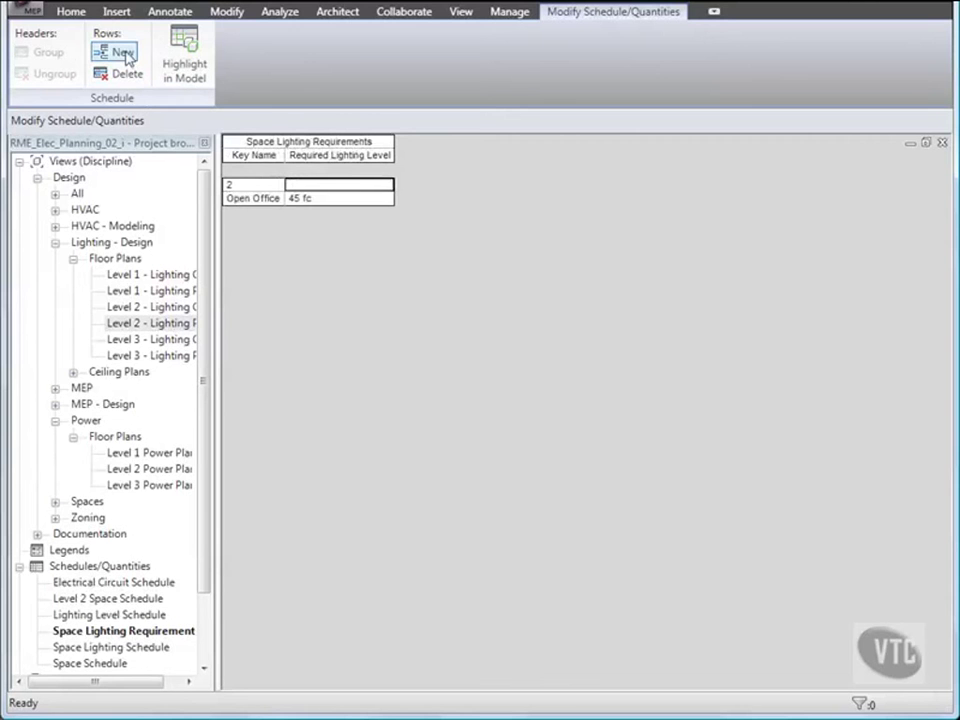
pyautogui.click(126, 57)
pyautogui.click(125, 55)
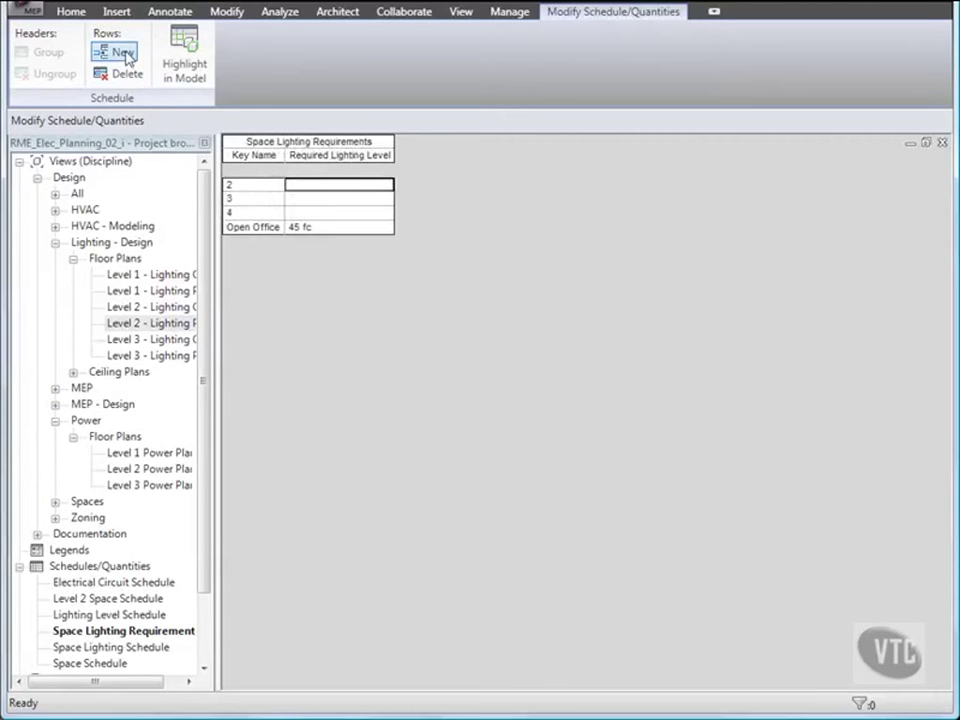
pyautogui.click(125, 55)
pyautogui.click(125, 55)
pyautogui.click(125, 55)
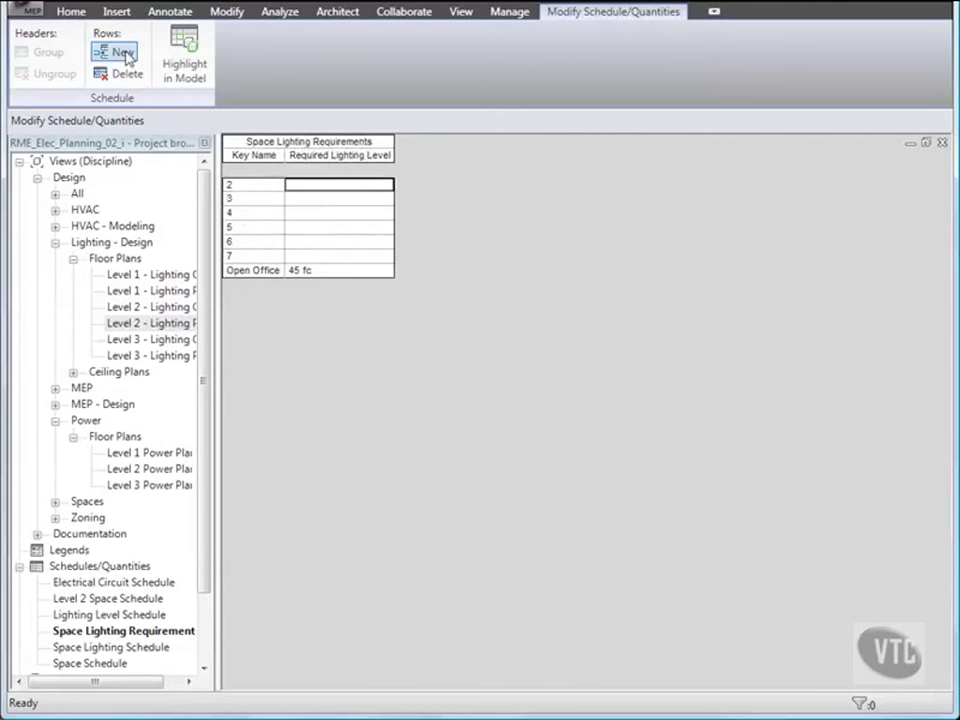
pyautogui.click(125, 55)
pyautogui.click(125, 55)
pyautogui.click(125, 55)
pyautogui.click(125, 55)
pyautogui.click(125, 55)
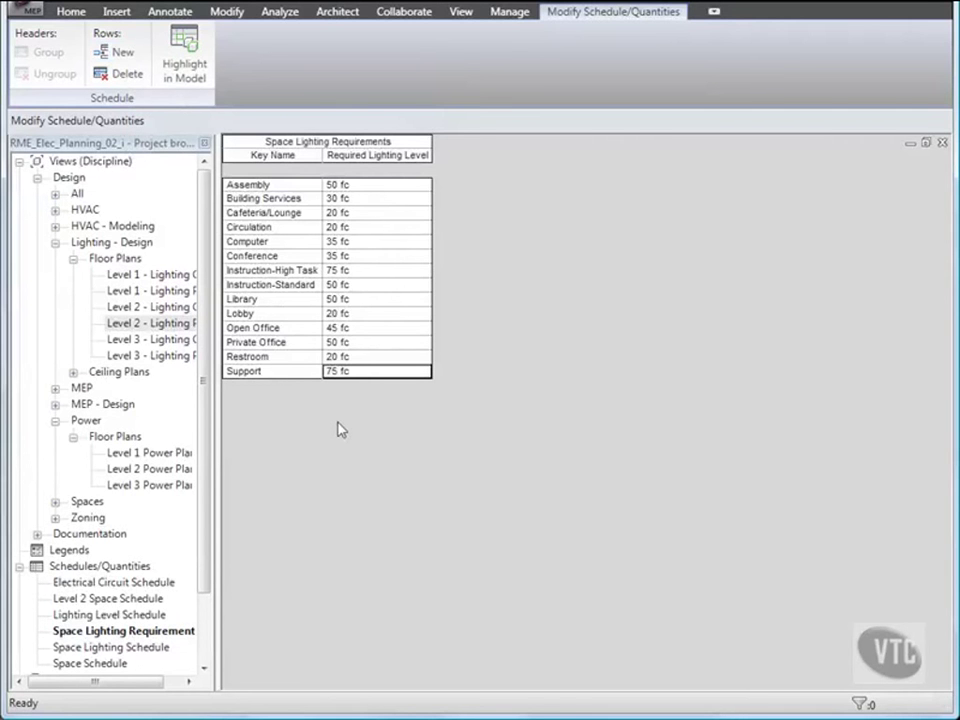
# - Sort the Space Lighting Requirements schedule by Required Lighting Level in ascending order, with a blank line between groups
pyautogui.rightClick(500, 268)
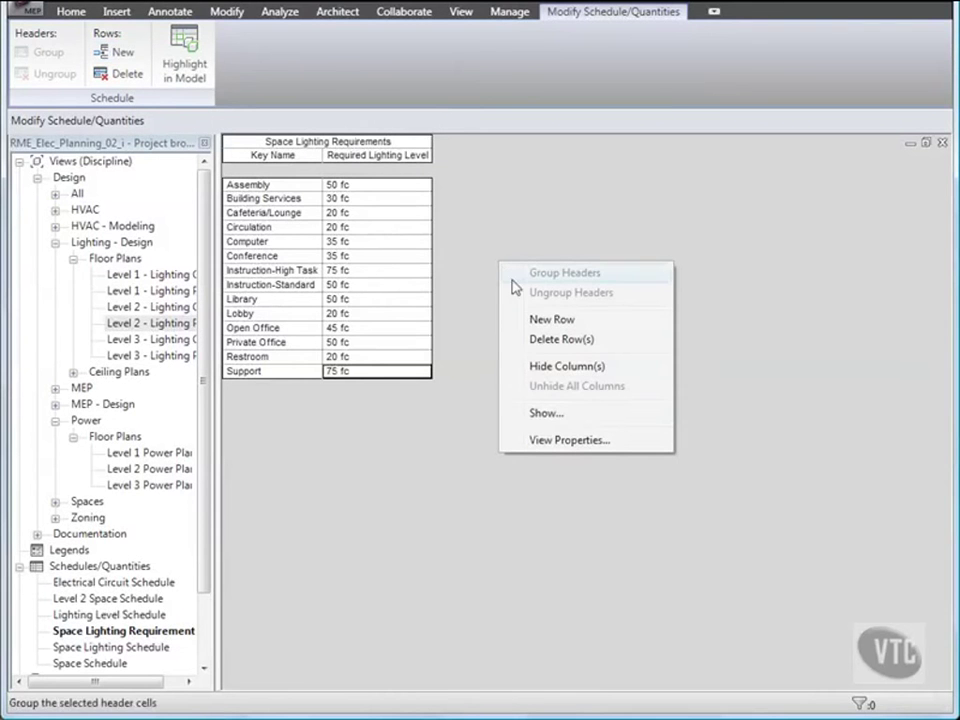
pyautogui.click(551, 441)
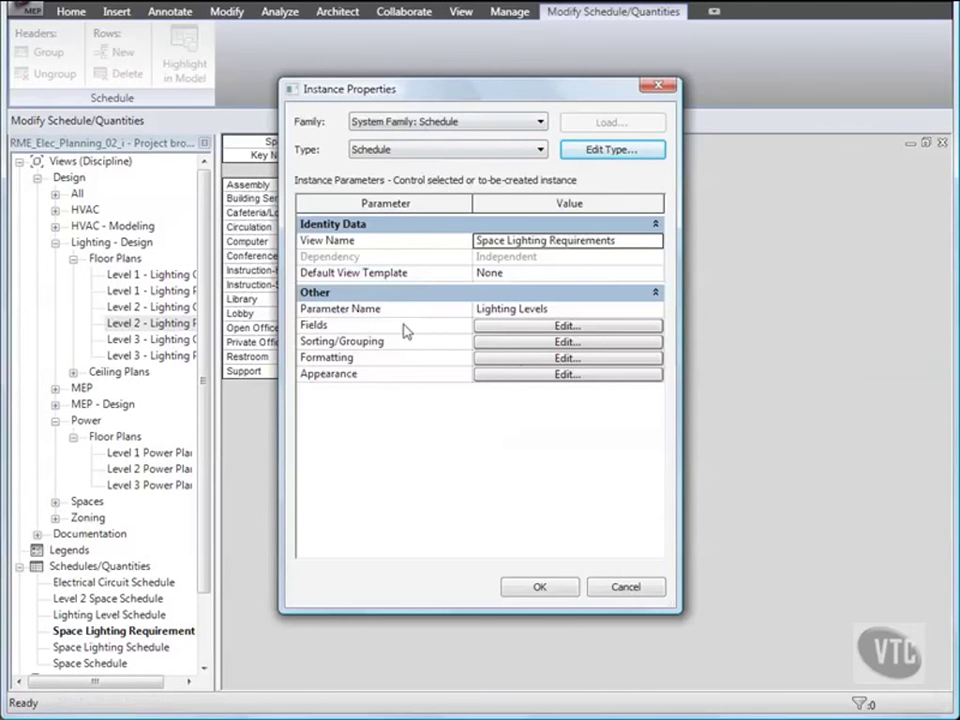
pyautogui.click(504, 343)
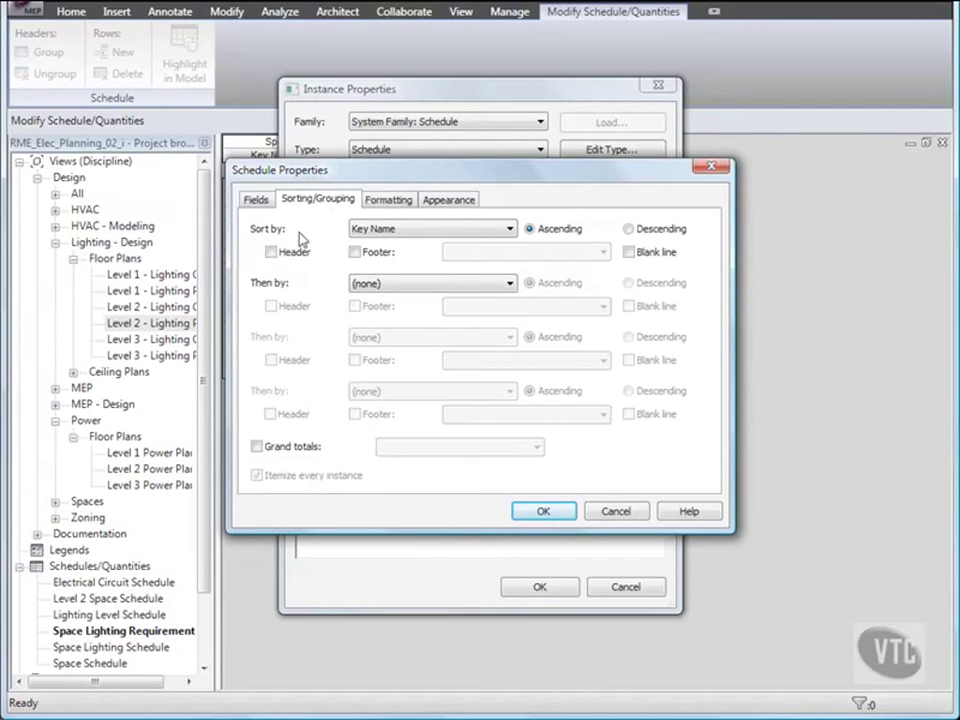
pyautogui.click(428, 236)
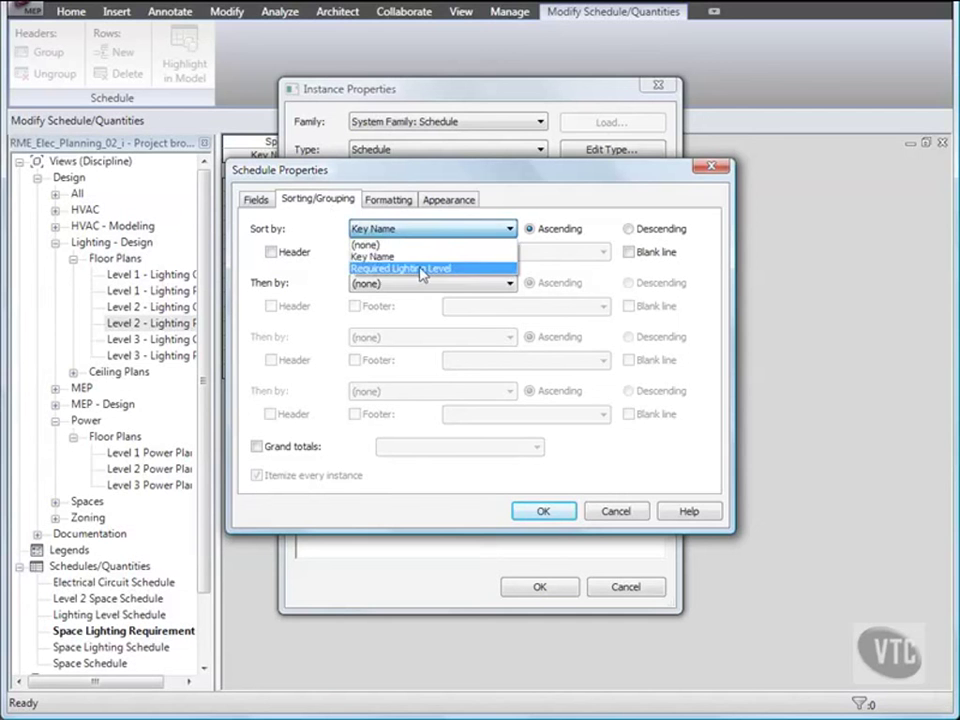
pyautogui.click(422, 269)
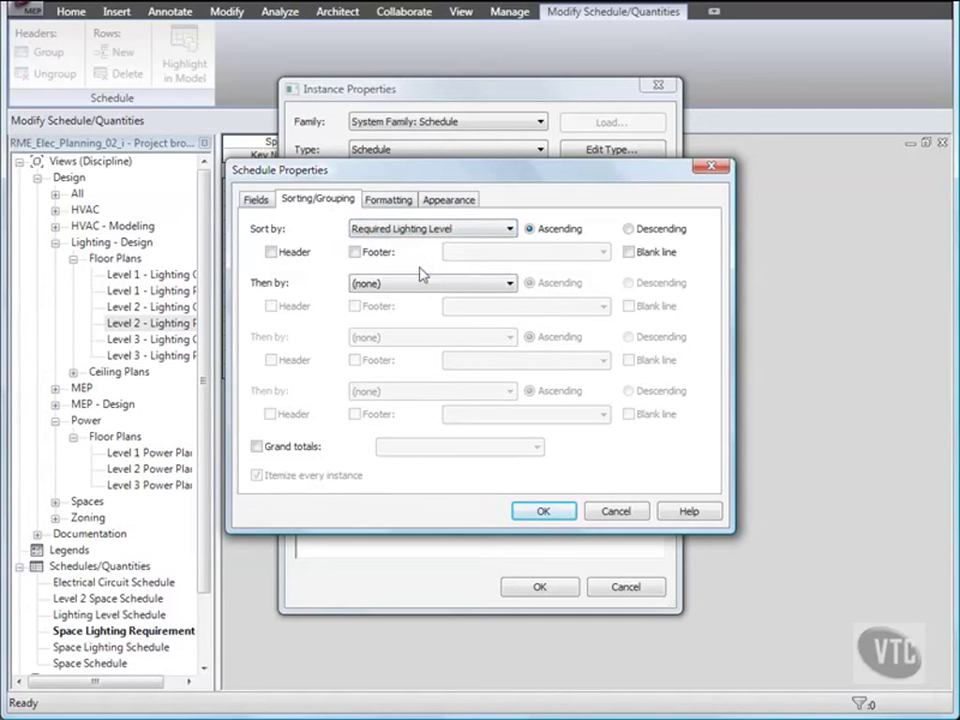
pyautogui.click(629, 252)
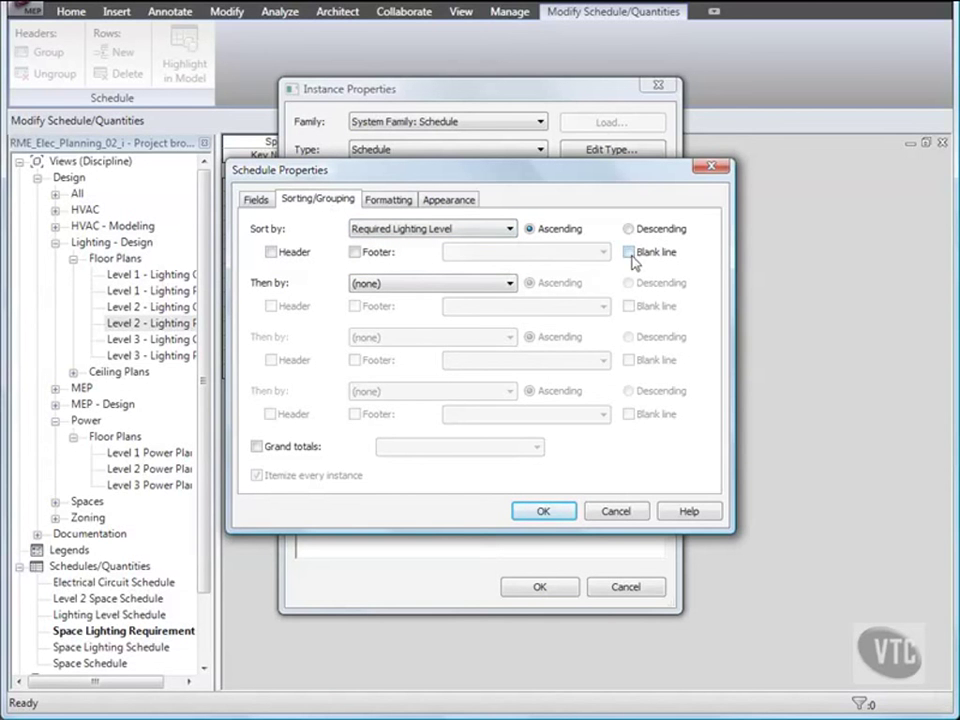
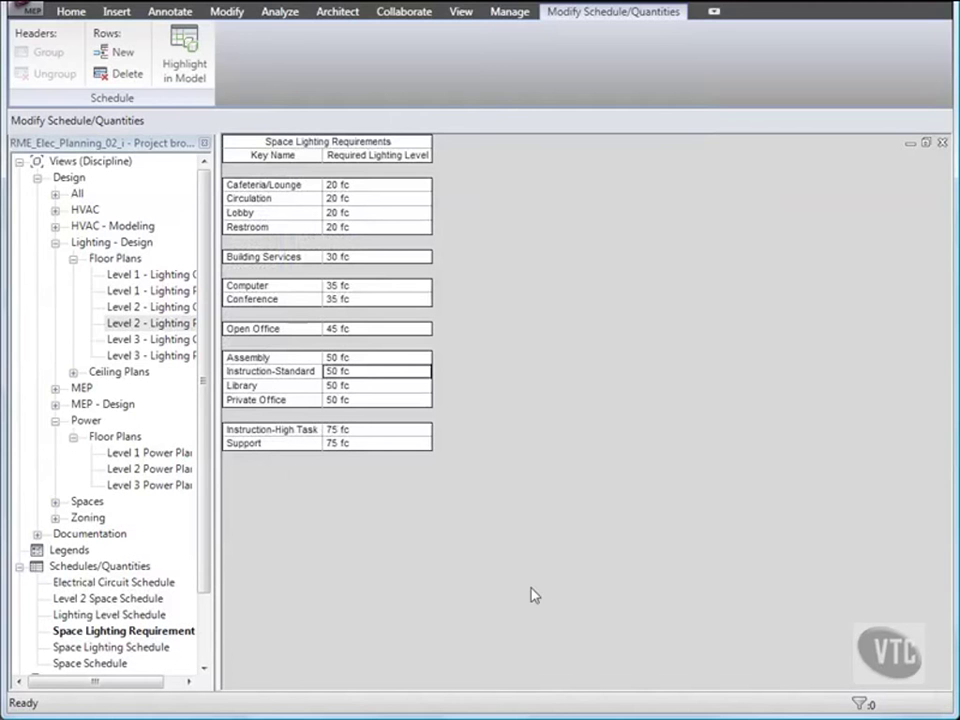
# - In the Level 2 - Lighting Plan, set Lighting Levels to Instruction-Standard for the Instruction space 218 in the building's lower-left corner
pyautogui.click(165, 324)
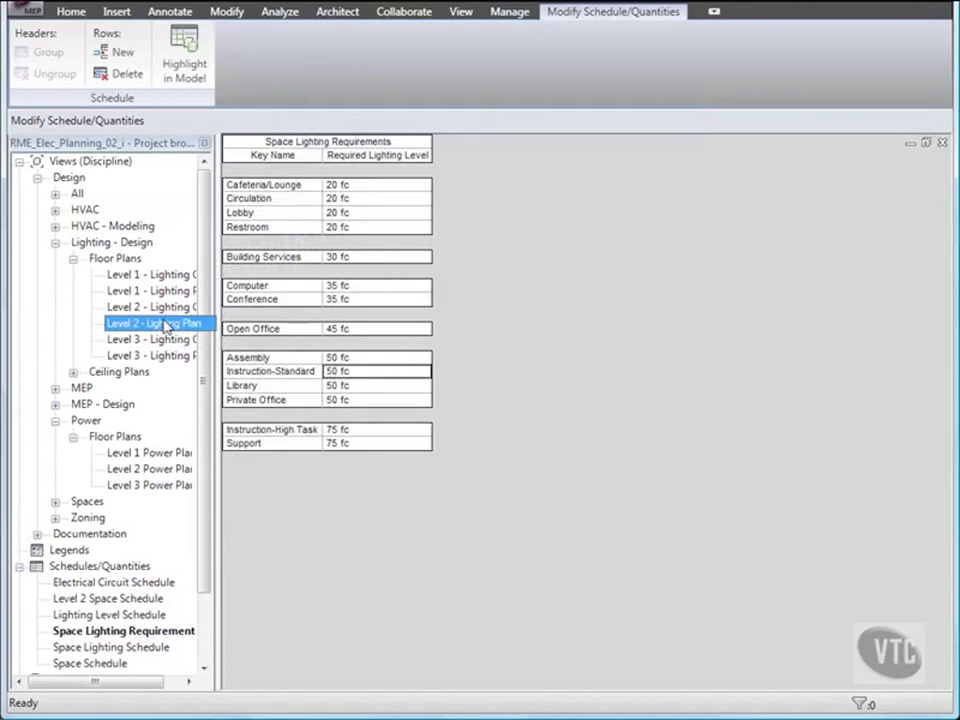
pyautogui.doubleClick(165, 324)
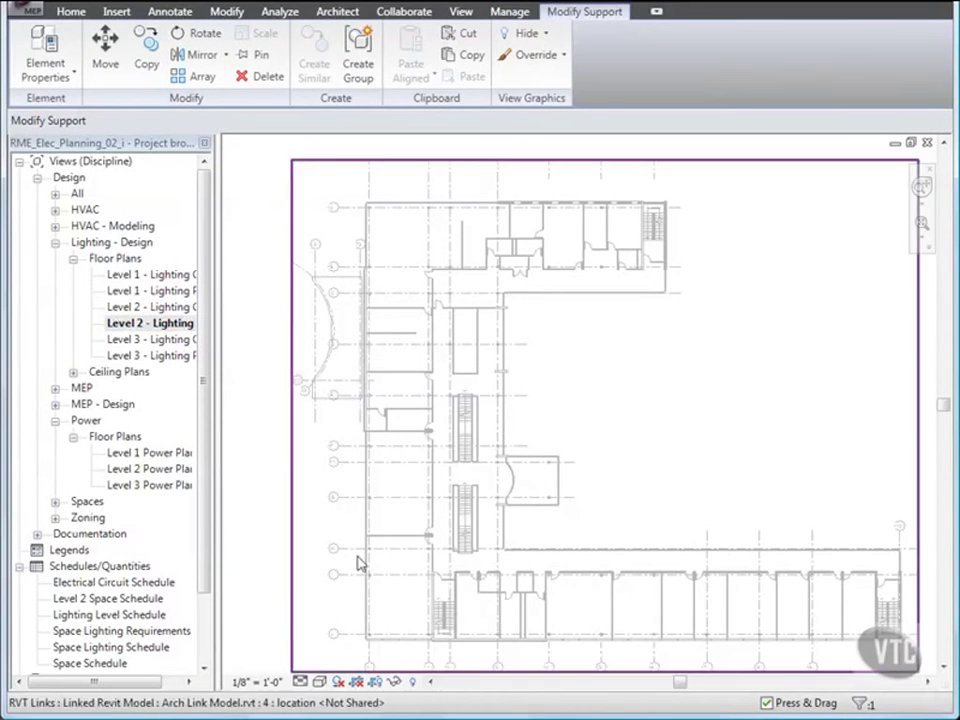
pyautogui.click(389, 607)
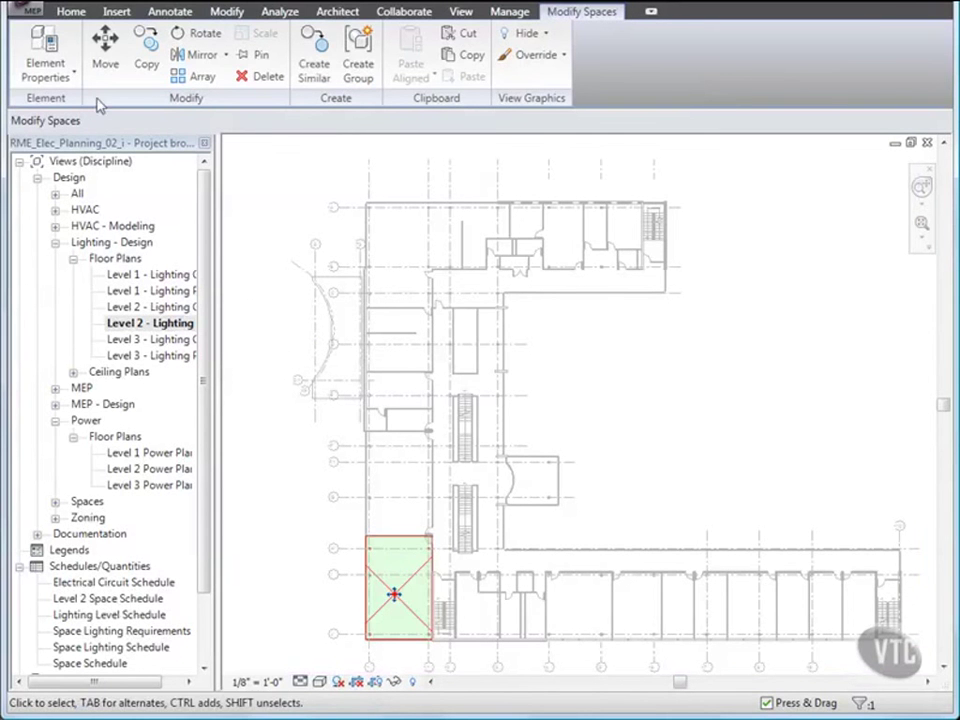
pyautogui.click(40, 45)
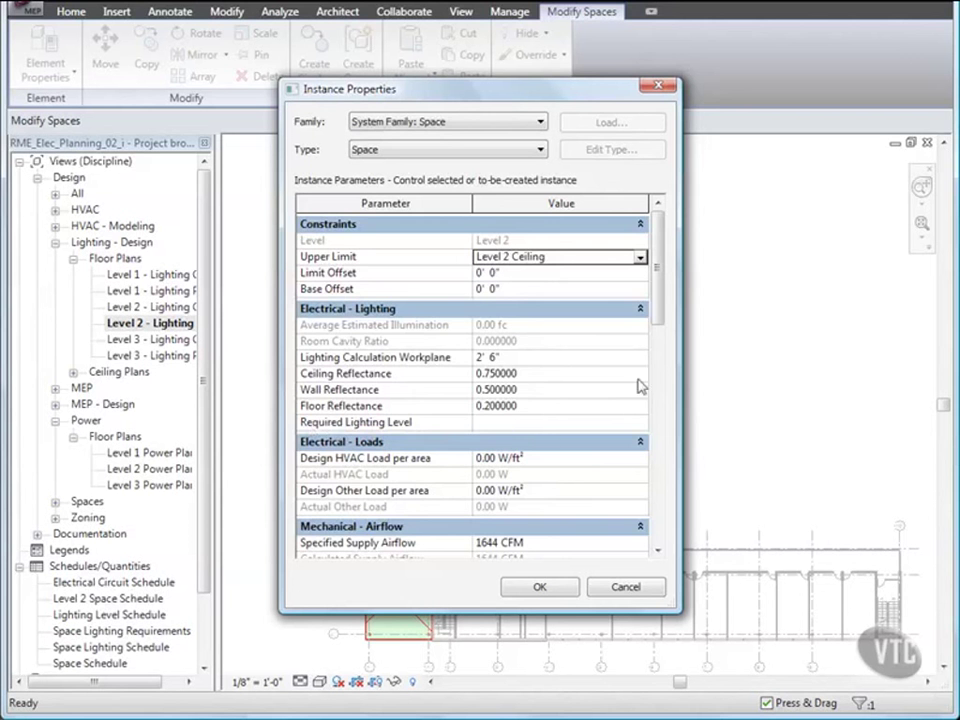
pyautogui.moveTo(660, 287); pyautogui.dragTo(660, 462)
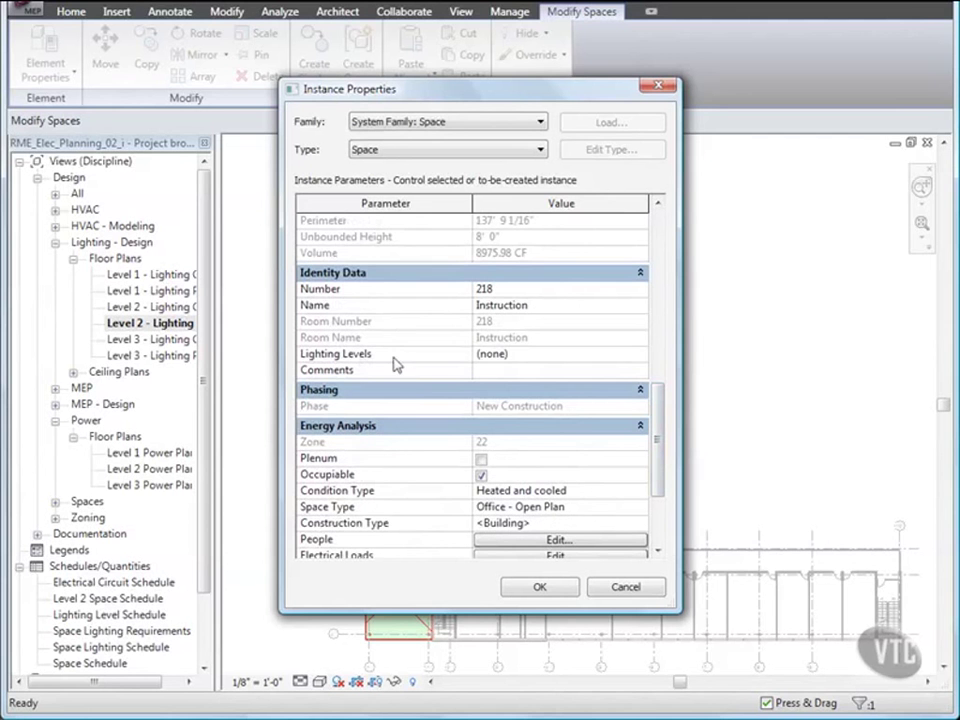
pyautogui.click(519, 354)
pyautogui.click(639, 355)
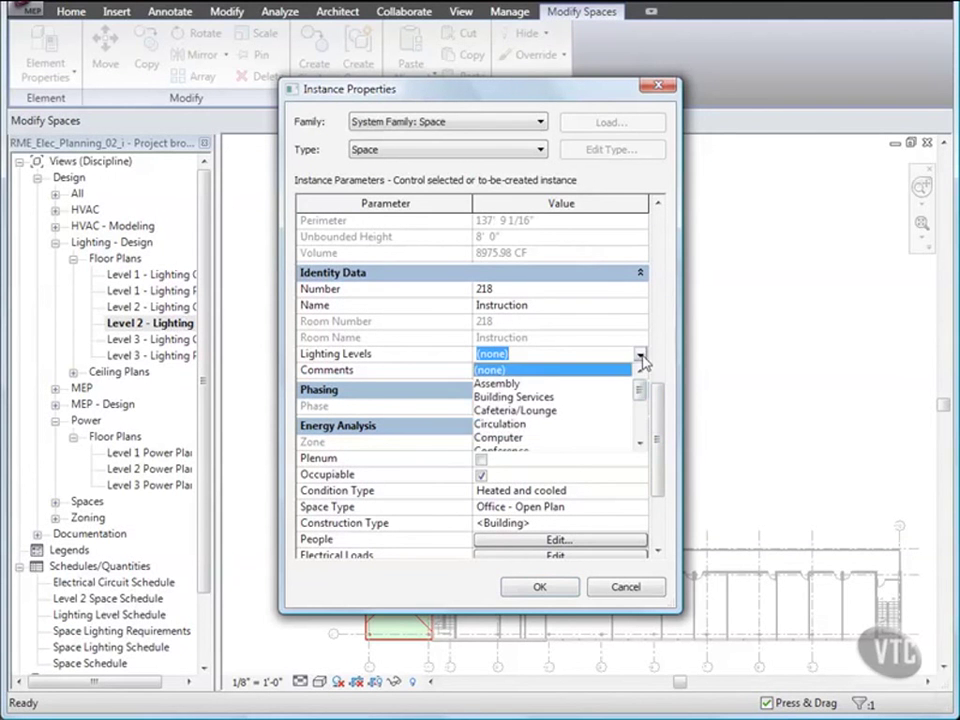
pyautogui.scroll(-2, 578, 400)
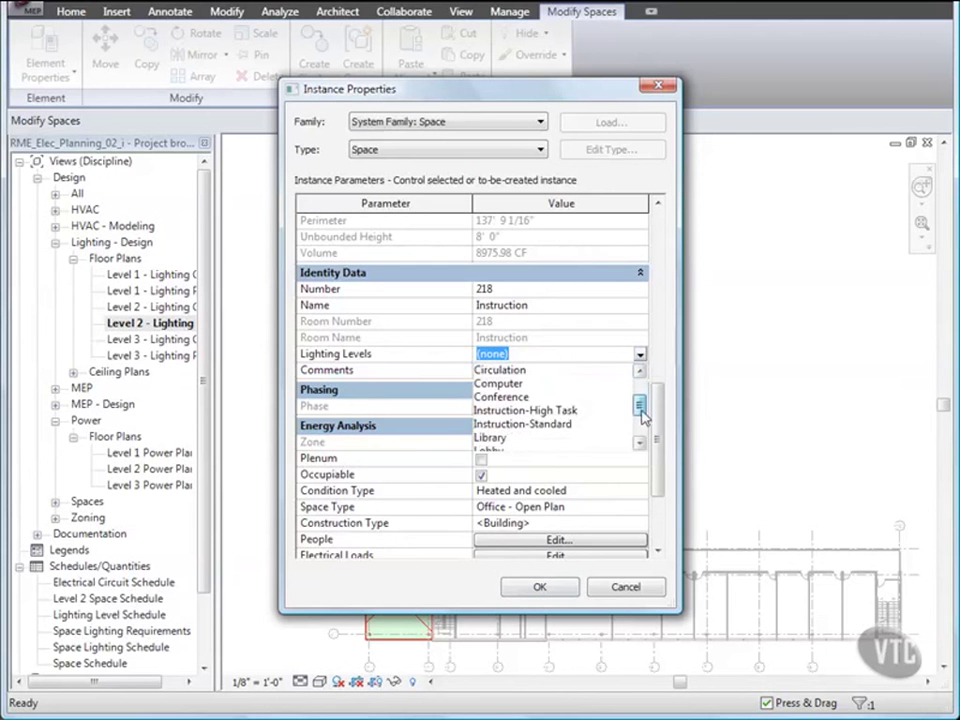
pyautogui.click(575, 423)
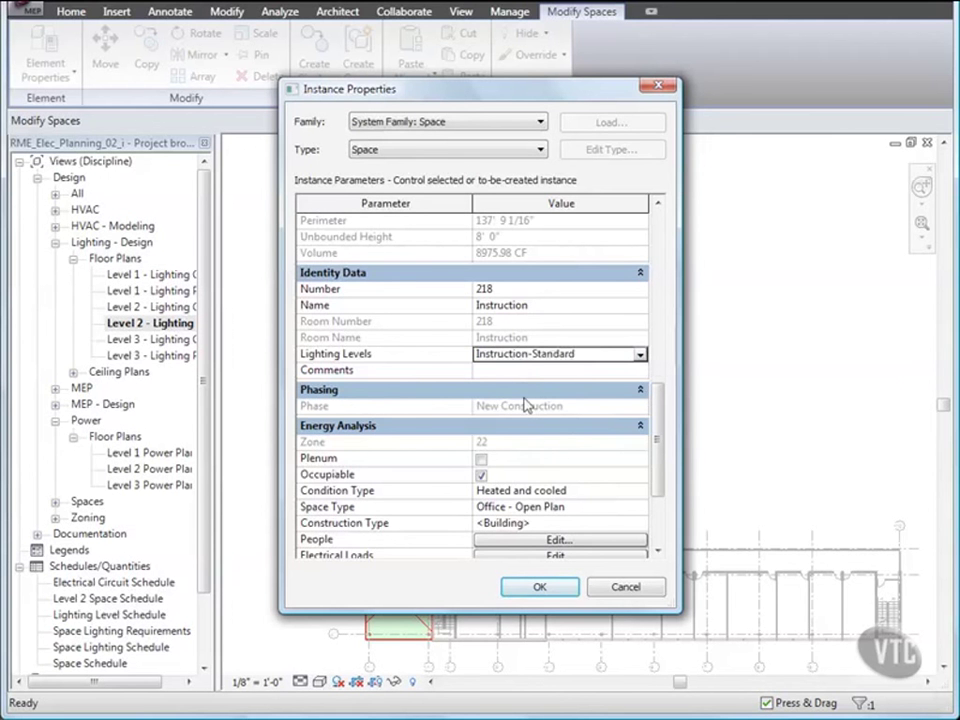
pyautogui.moveTo(658, 444); pyautogui.dragTo(658, 286)
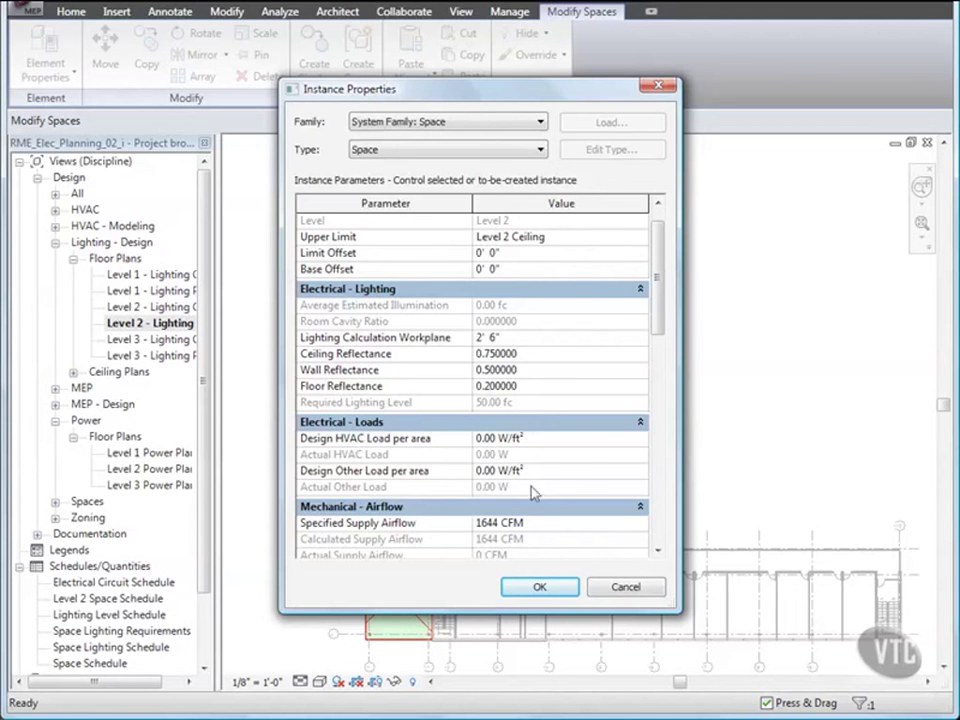
pyautogui.click(538, 588)
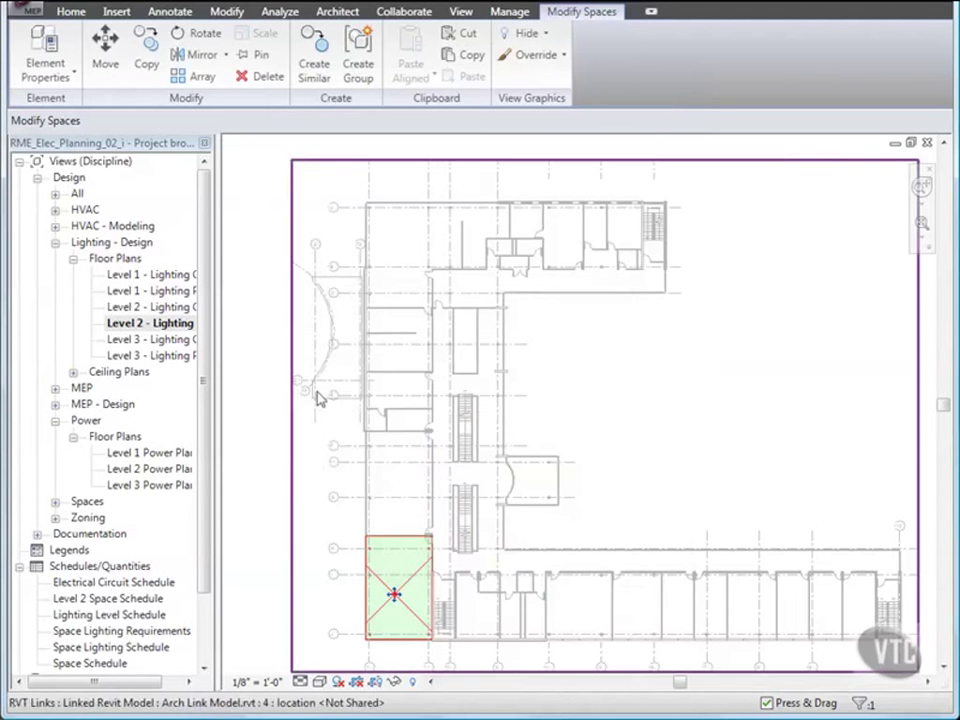
# - Close the current electrical planning project
pyautogui.click(26, 10)
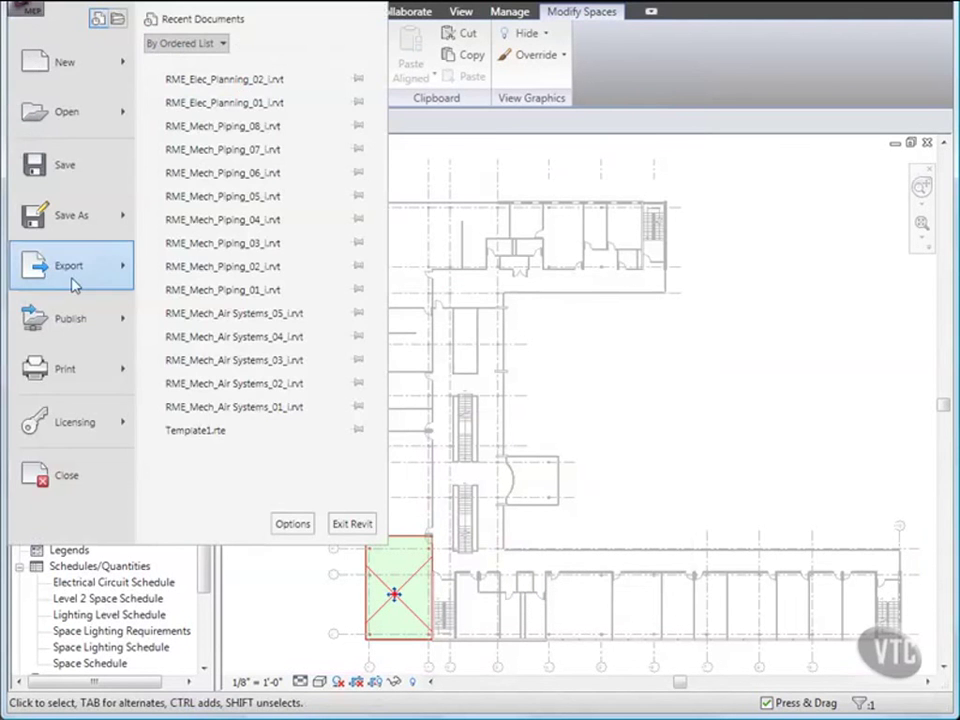
pyautogui.click(64, 478)
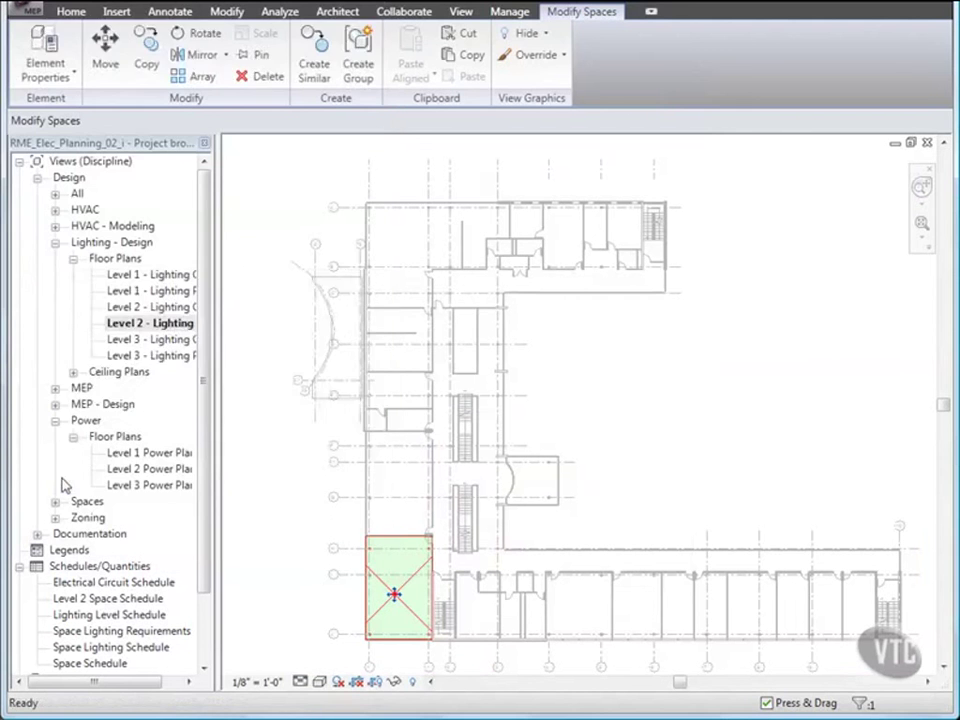
pyautogui.click(301, 396)
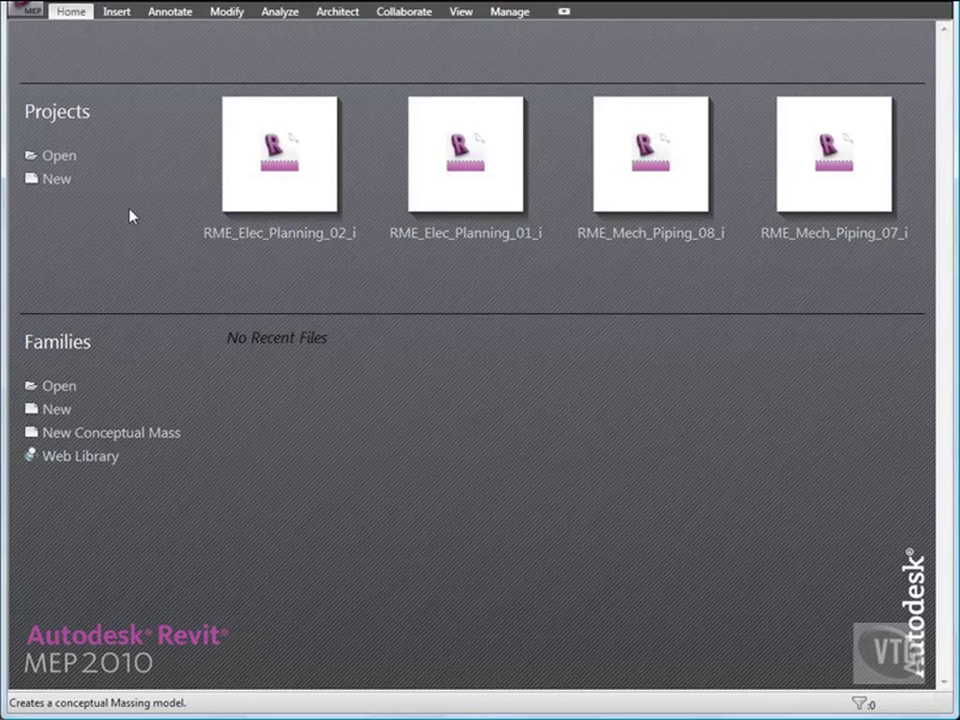
# - Open the project RME_Elec_Planning_03_i from the 03_Electrical Systems training folder
pyautogui.click(30, 18)
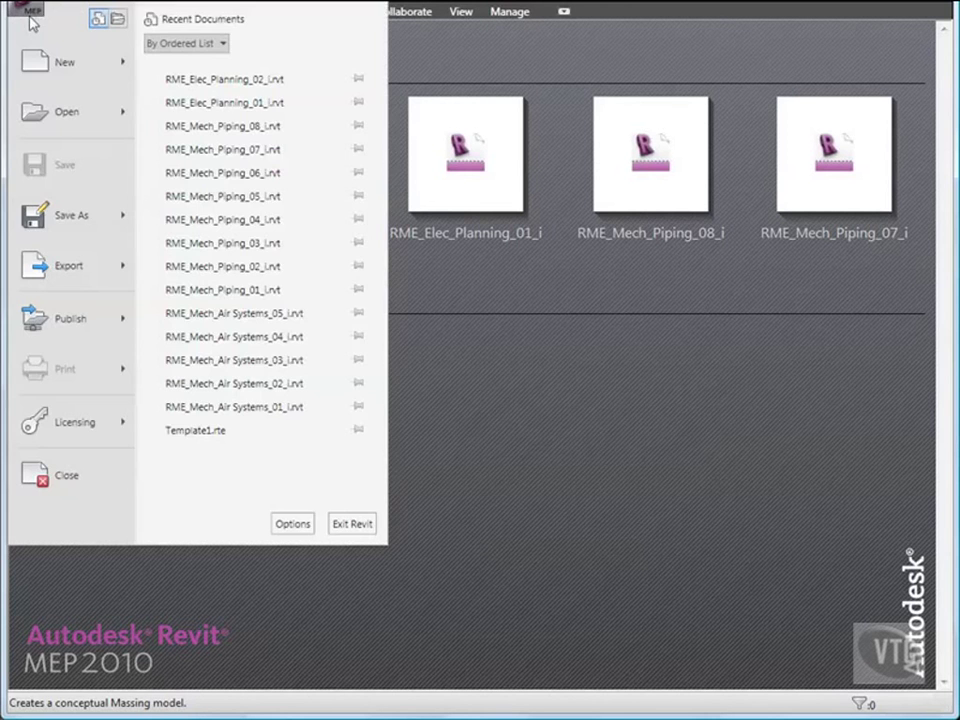
pyautogui.click(36, 111)
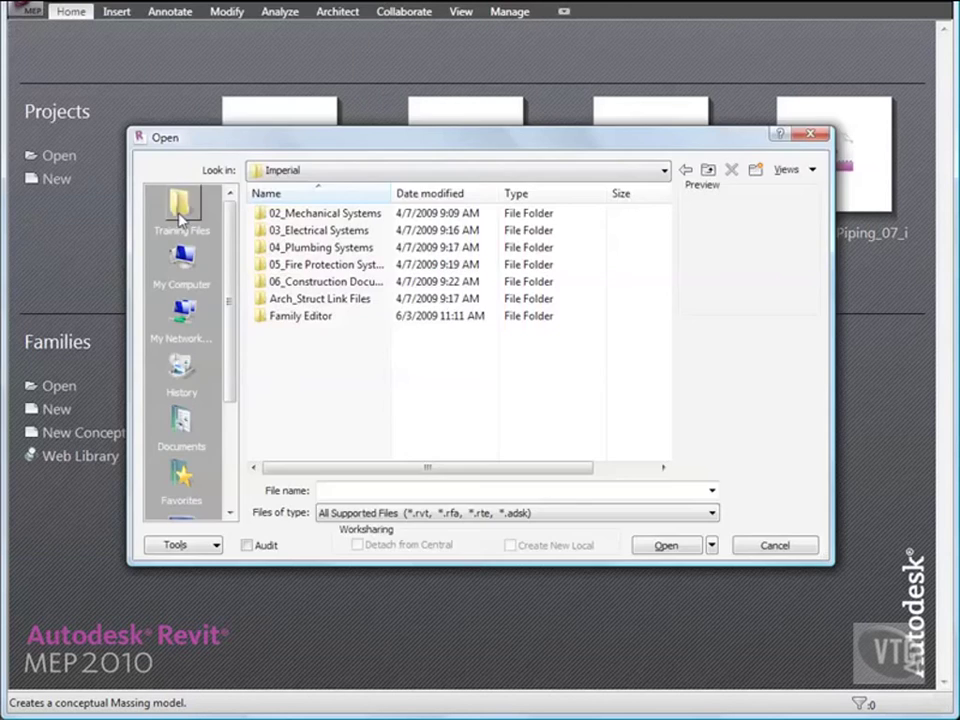
pyautogui.doubleClick(322, 231)
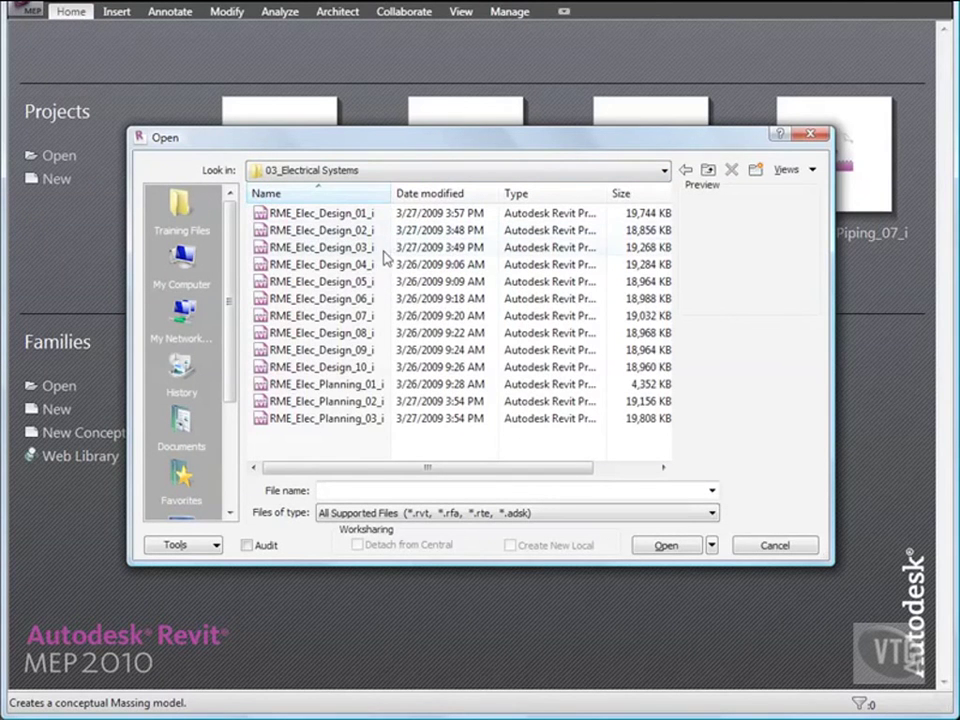
pyautogui.doubleClick(360, 420)
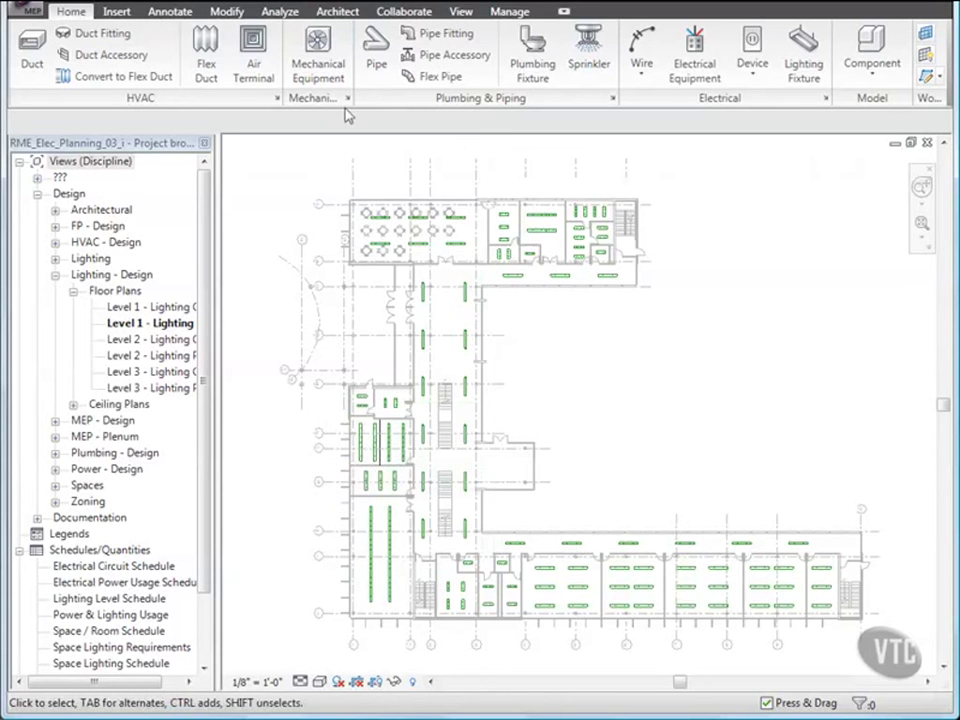
# - Duplicate the Space color scheme in the Spaces category as a new scheme named Required Lighting
pyautogui.click(338, 12)
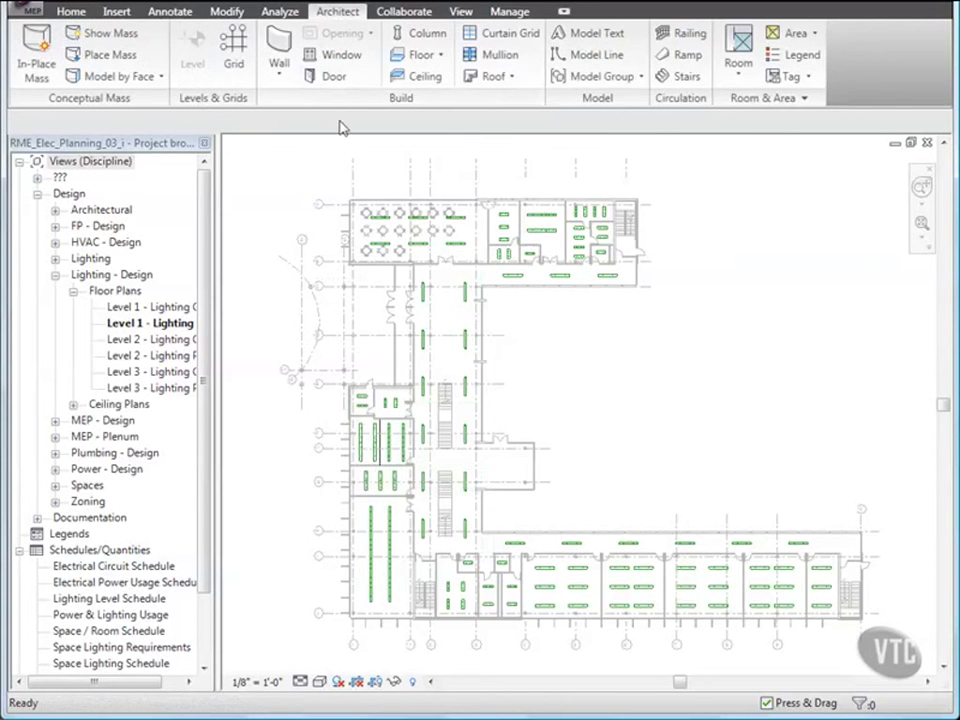
pyautogui.click(803, 98)
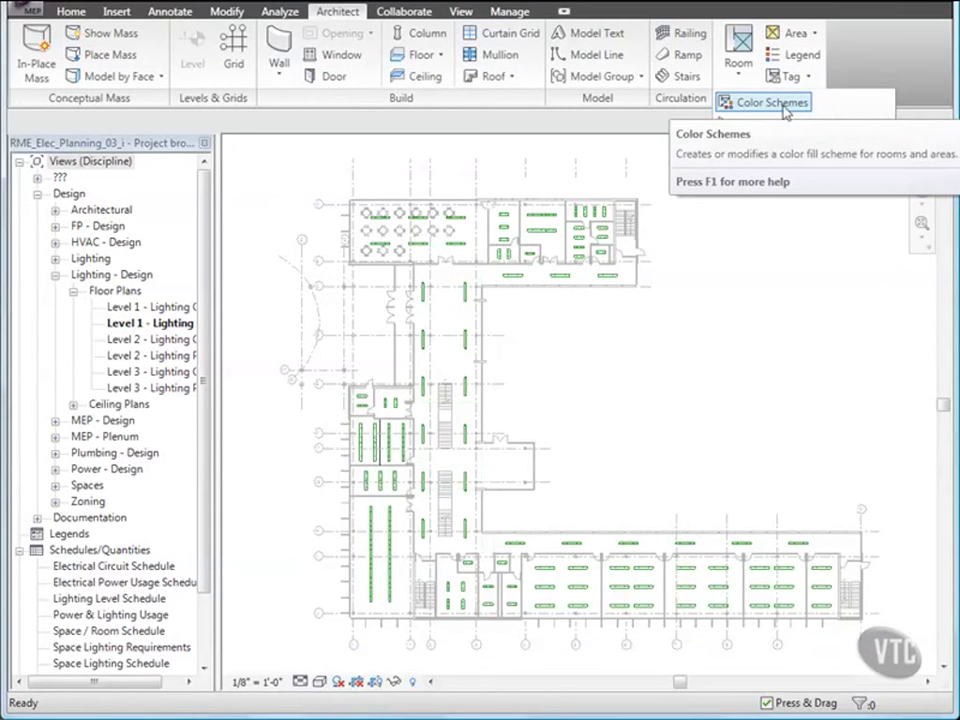
pyautogui.click(788, 104)
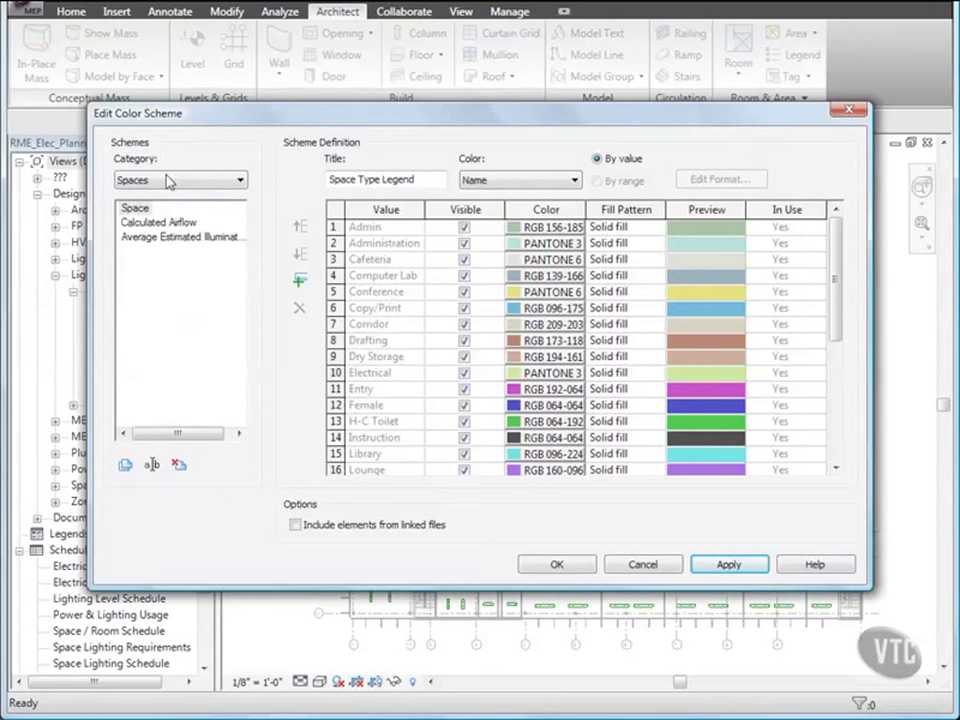
pyautogui.click(203, 183)
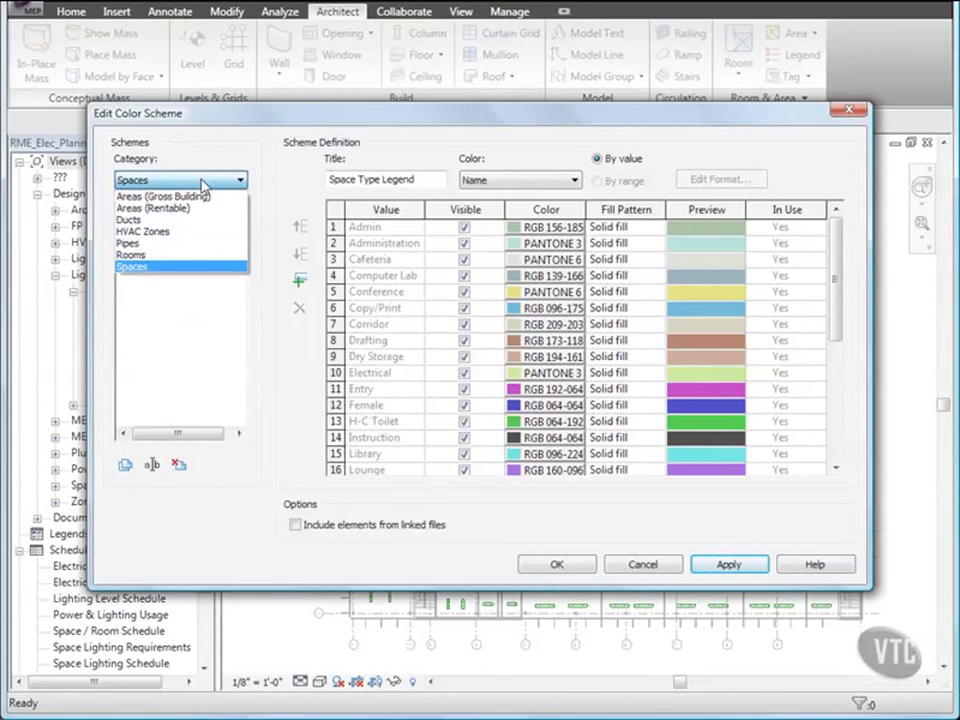
pyautogui.click(144, 267)
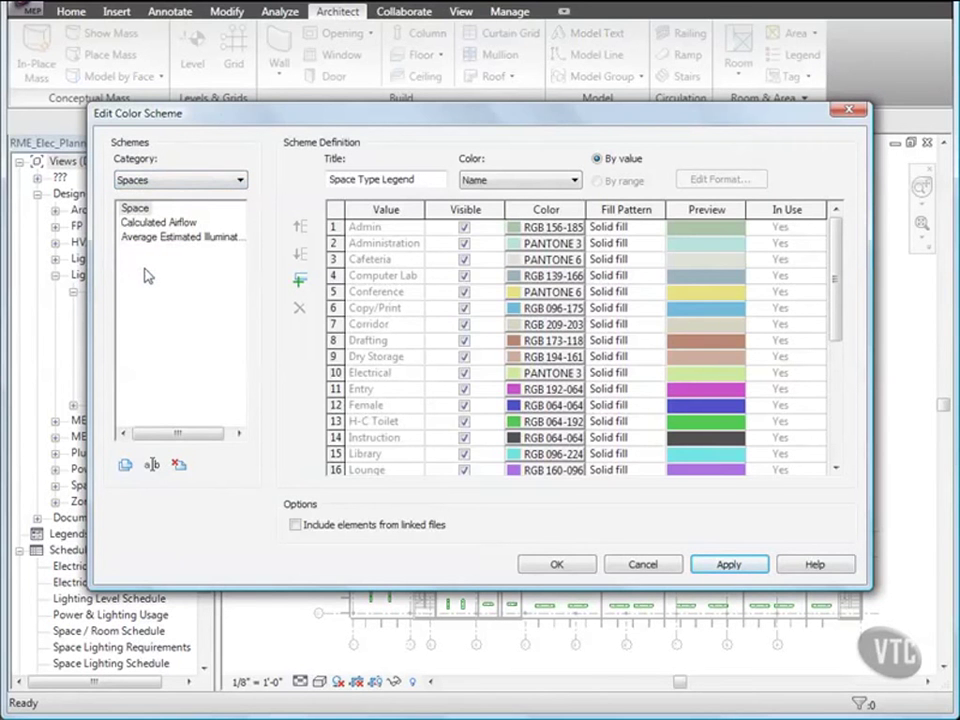
pyautogui.click(125, 466)
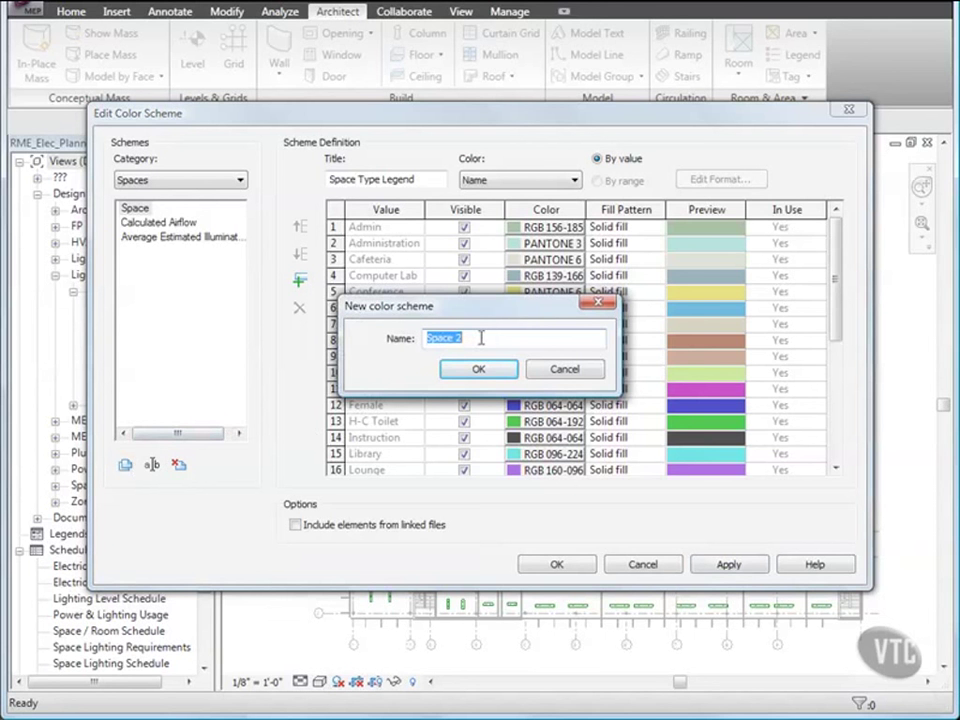
pyautogui.write('Required Lighting')
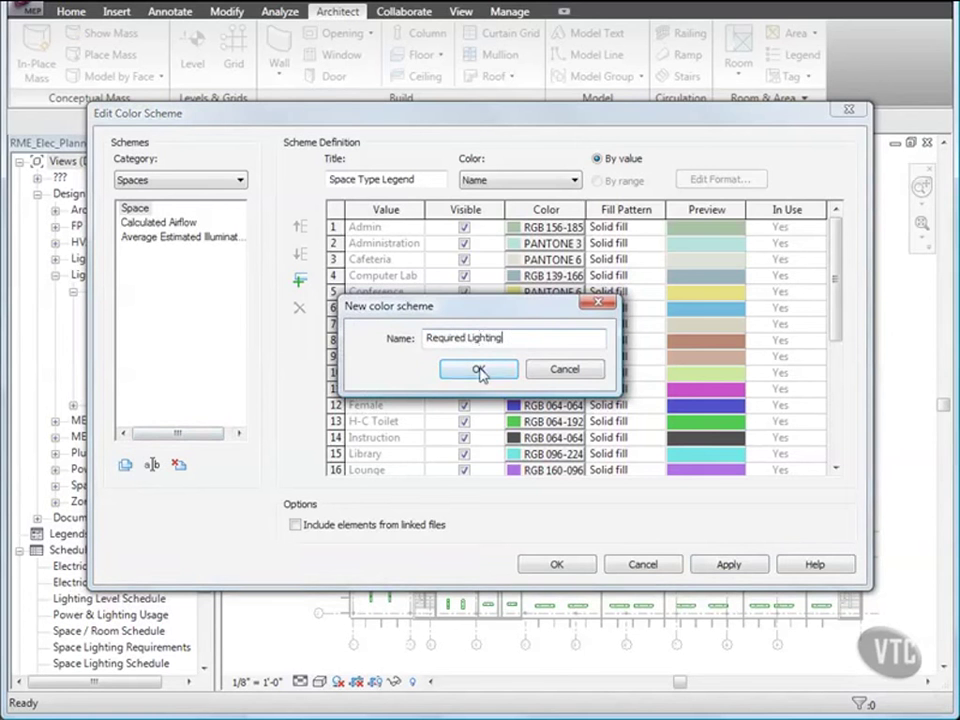
pyautogui.click(479, 370)
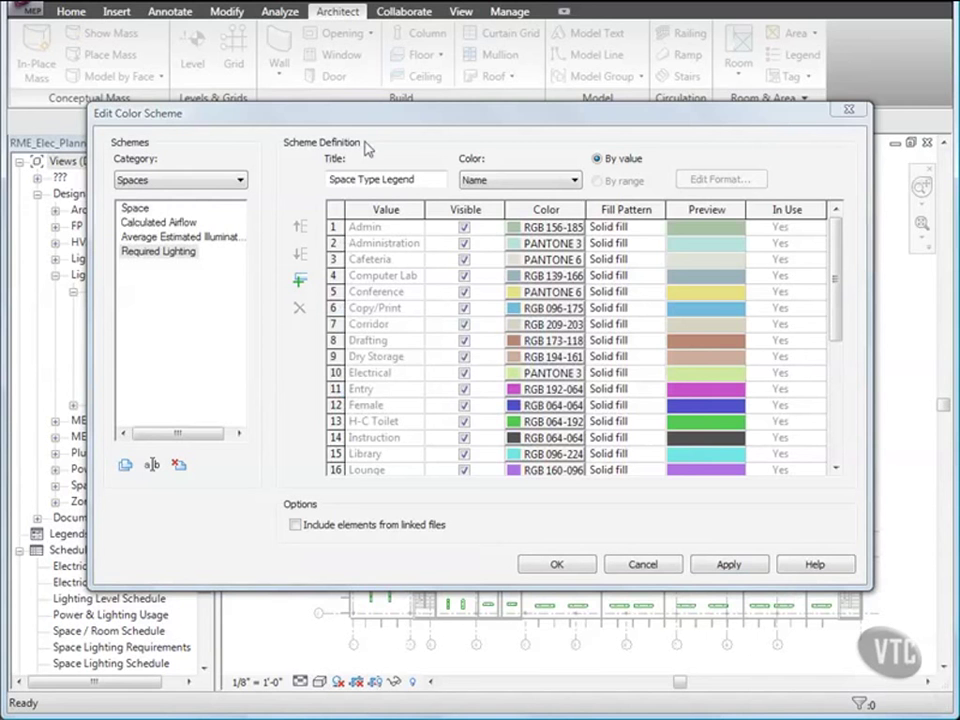
# - Set the legend title of the Required Lighting color scheme to Required Lighting Levels
pyautogui.moveTo(425, 179); pyautogui.dragTo(322, 182)
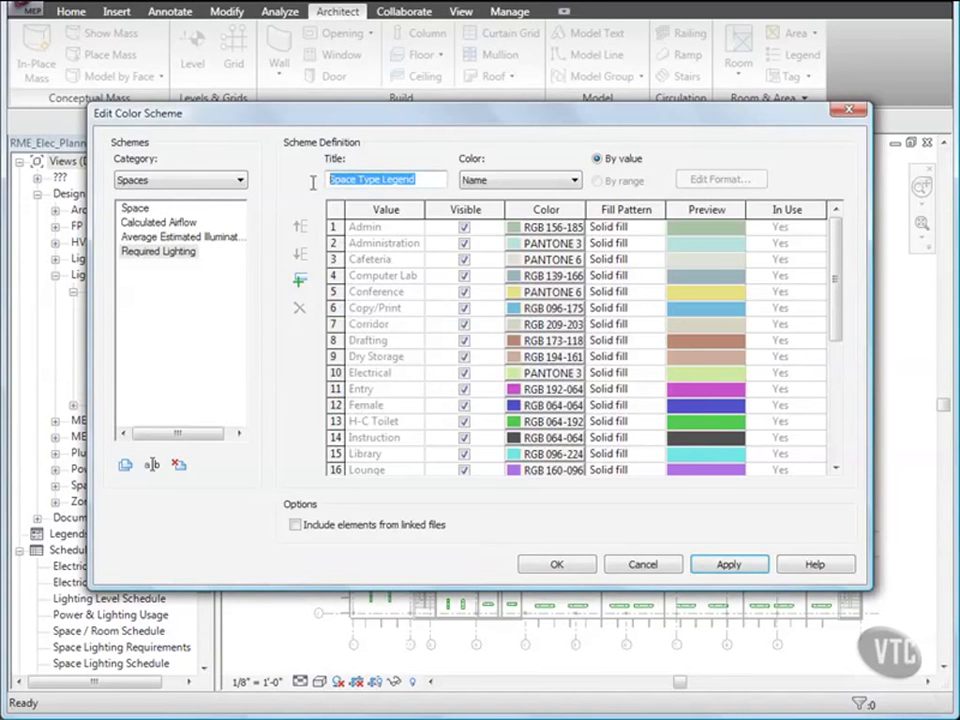
pyautogui.write('R')
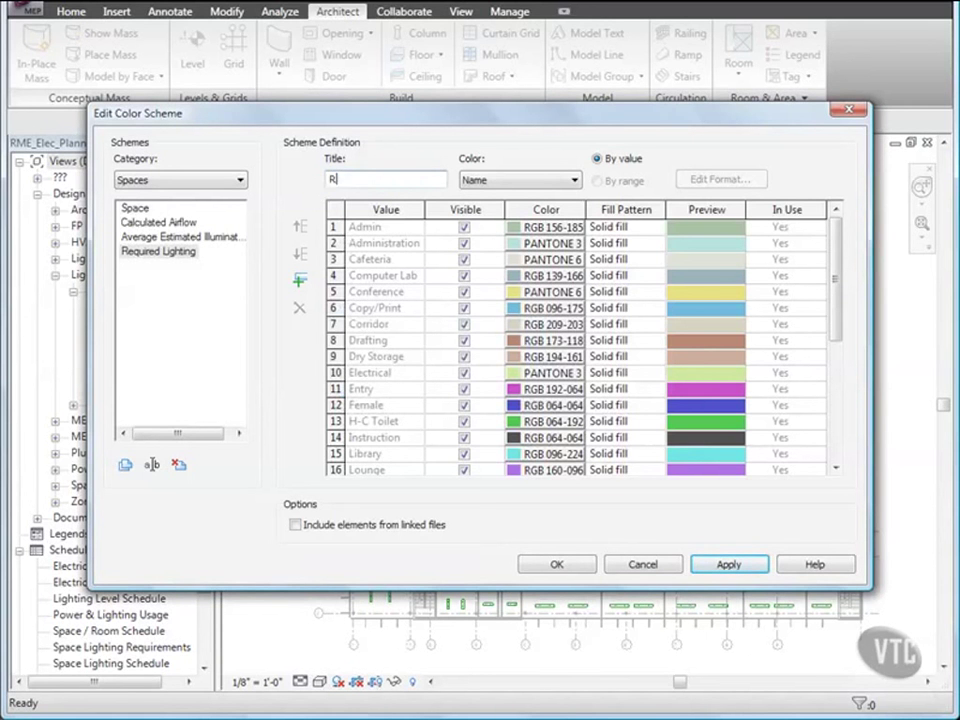
pyautogui.write('equired Lighting Levels')
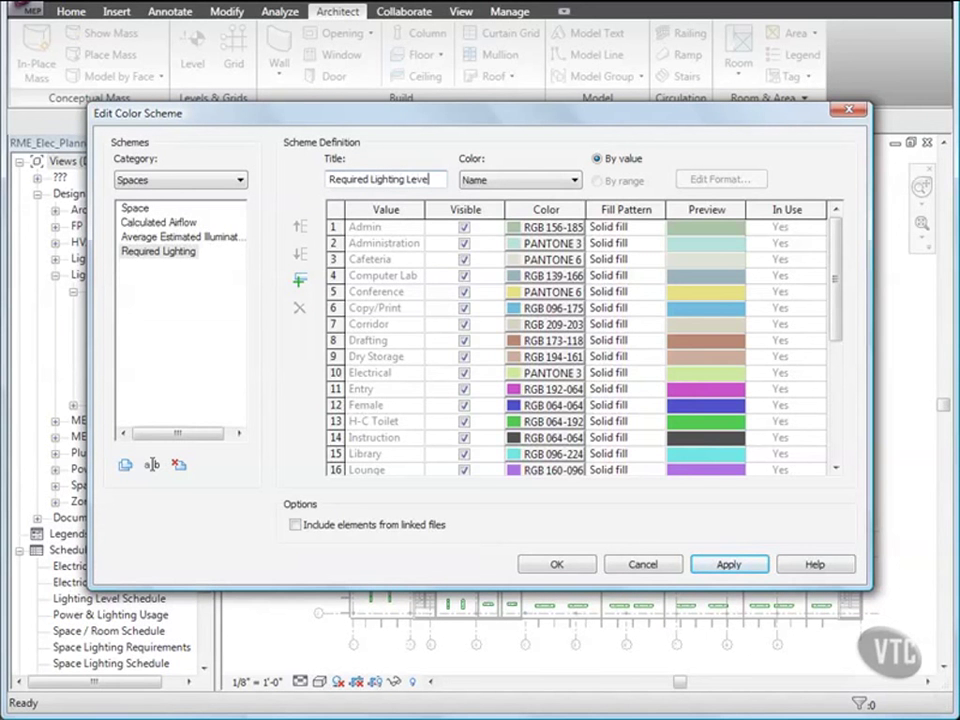
# - Color the Required Lighting scheme by the Requied Lighting Level parameter, accept the loss of existing colors, and define it by range
pyautogui.click(510, 181)
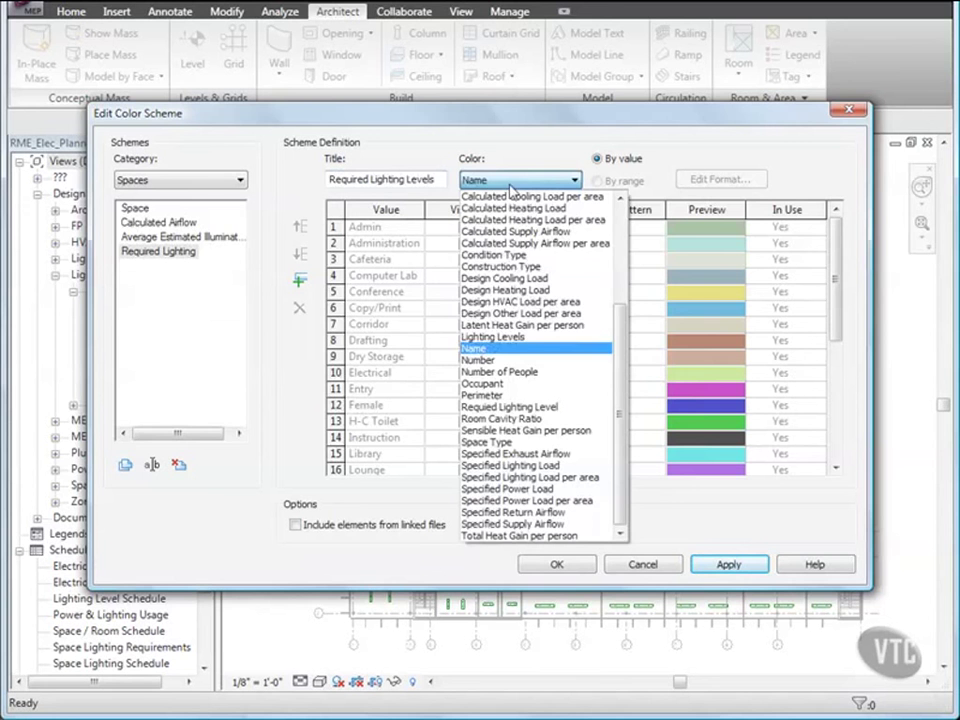
pyautogui.click(541, 408)
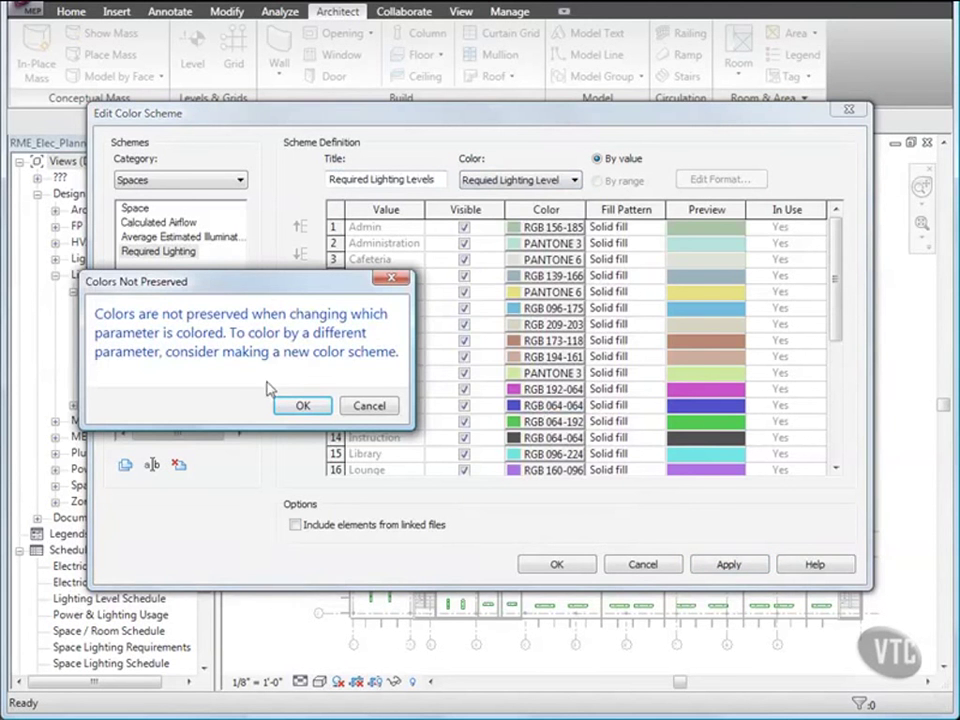
pyautogui.click(303, 405)
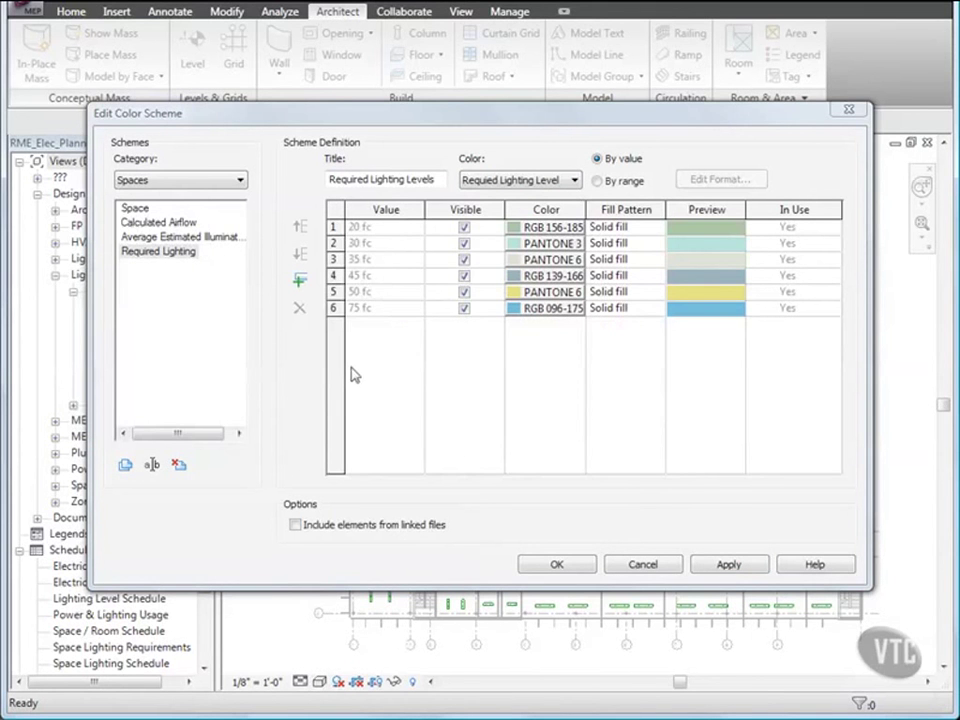
pyautogui.click(597, 181)
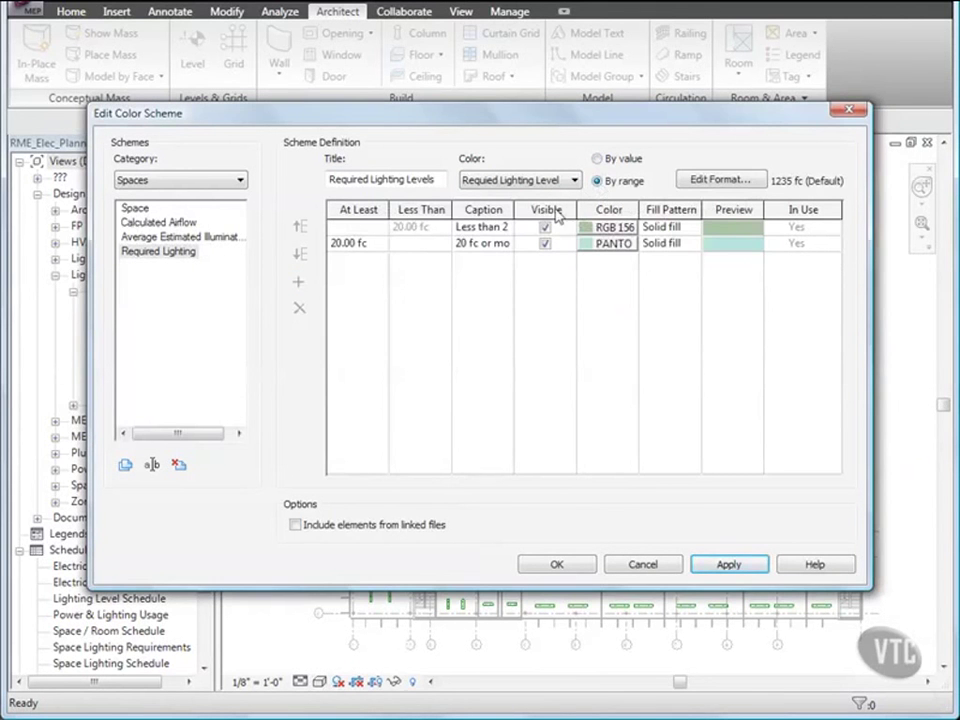
# - Add range rows to the Required Lighting scheme starting at 30, 35, 40 and 50 fc
pyautogui.click(334, 244)
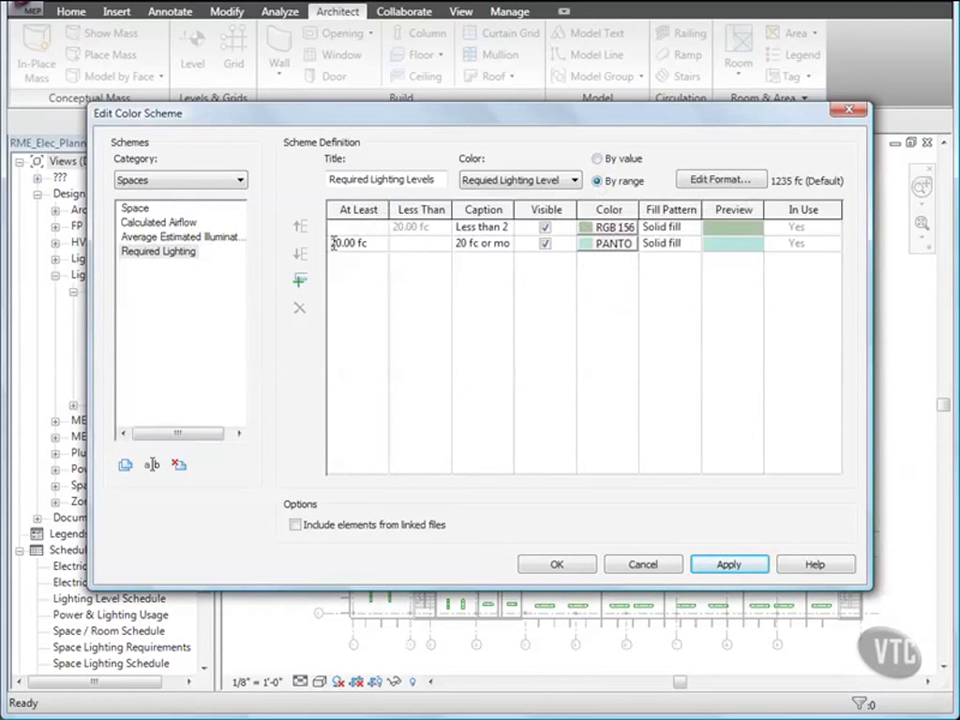
pyautogui.click(300, 282)
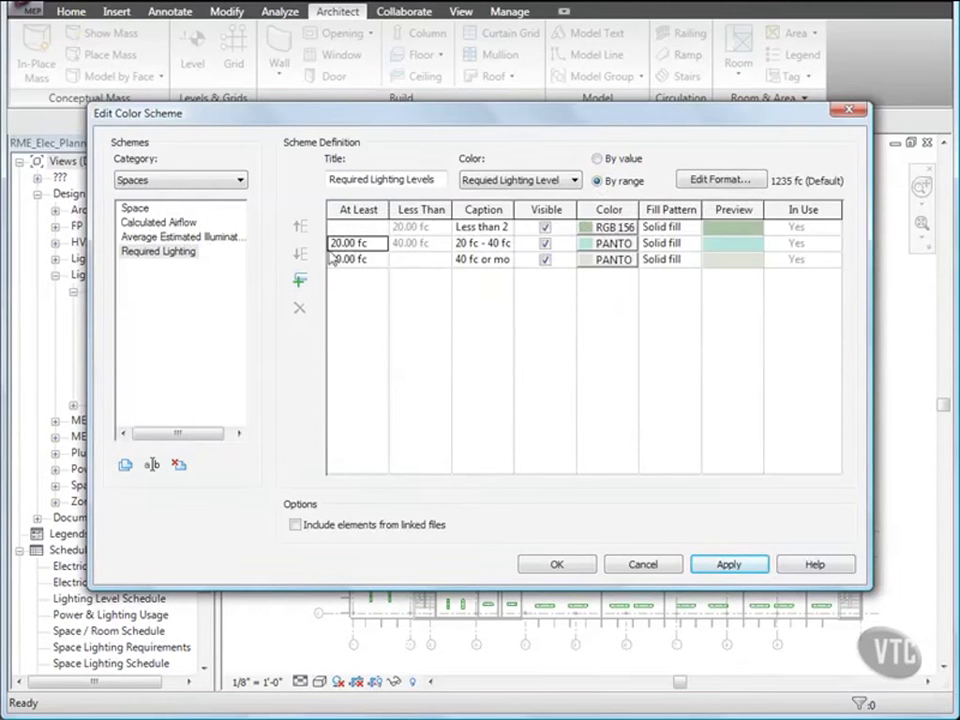
pyautogui.click(300, 282)
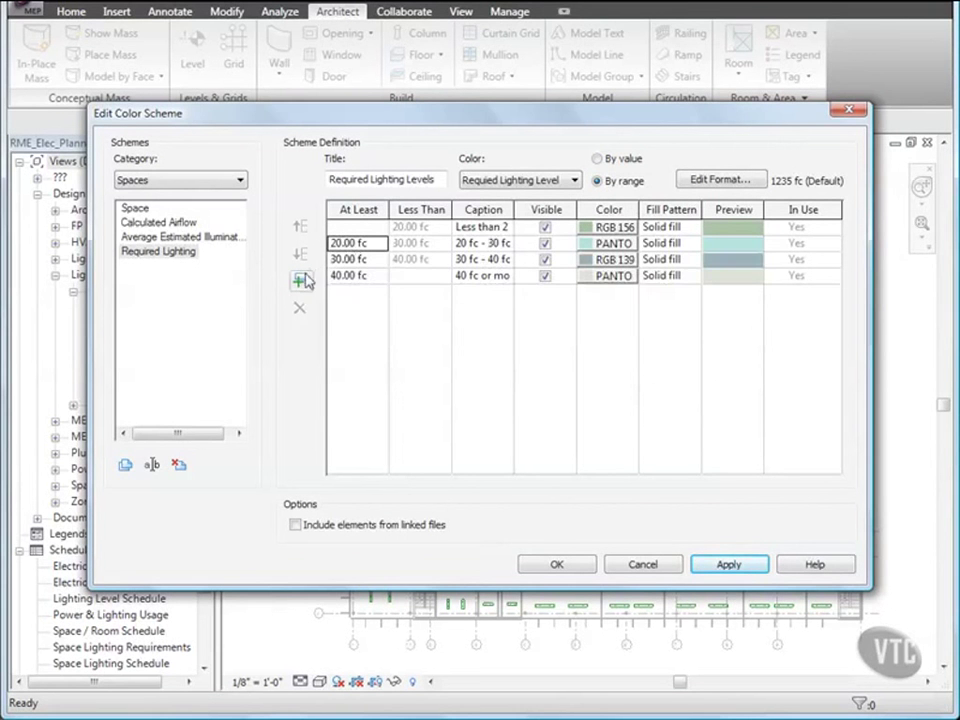
pyautogui.click(351, 276)
pyautogui.click(300, 281)
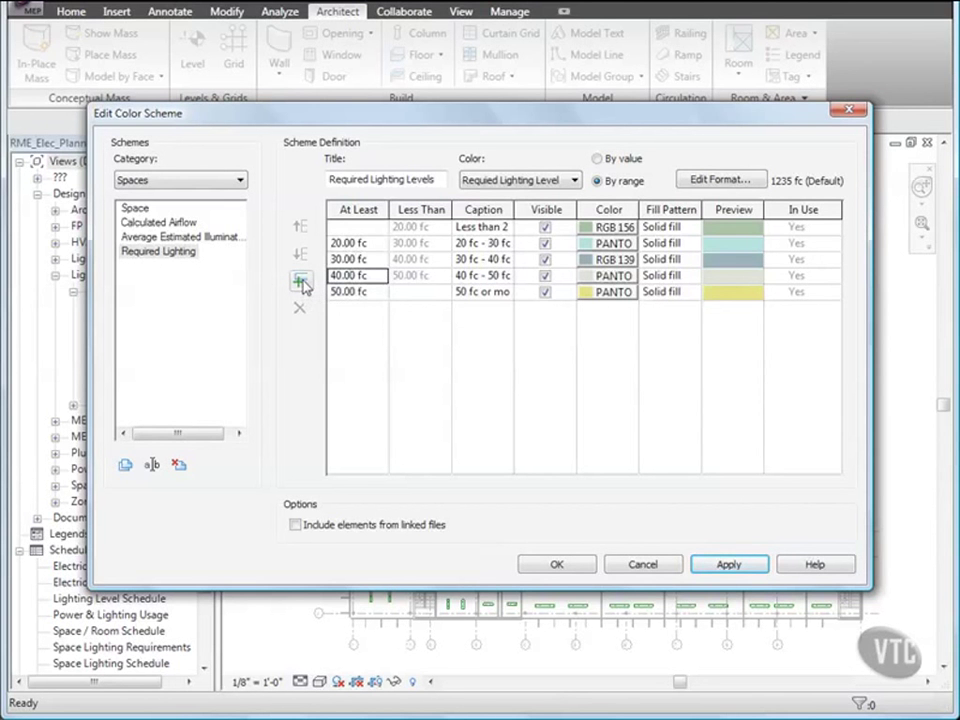
pyautogui.click(343, 259)
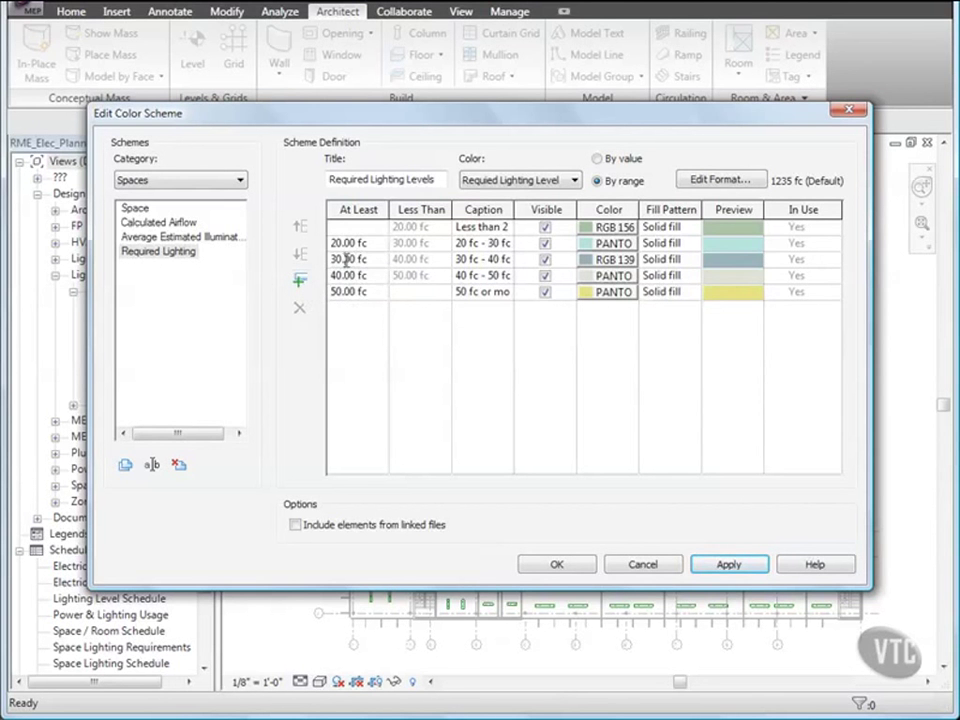
pyautogui.click(300, 282)
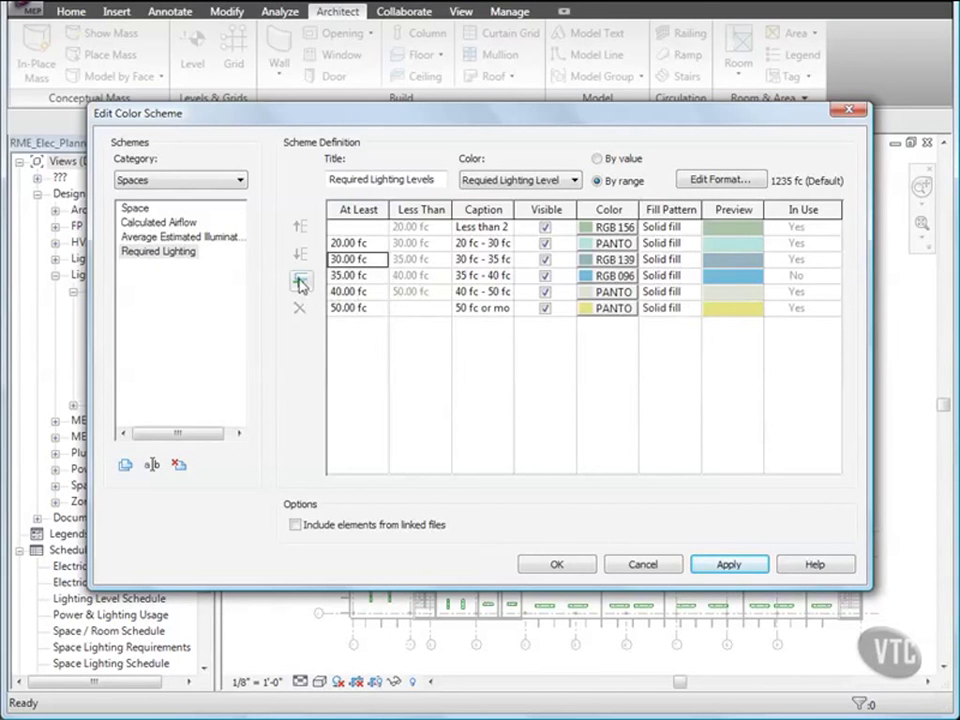
# - Change the lower limits of the last two ranges to 50 fc and 75 fc, and accept the color scheme
pyautogui.click(340, 308)
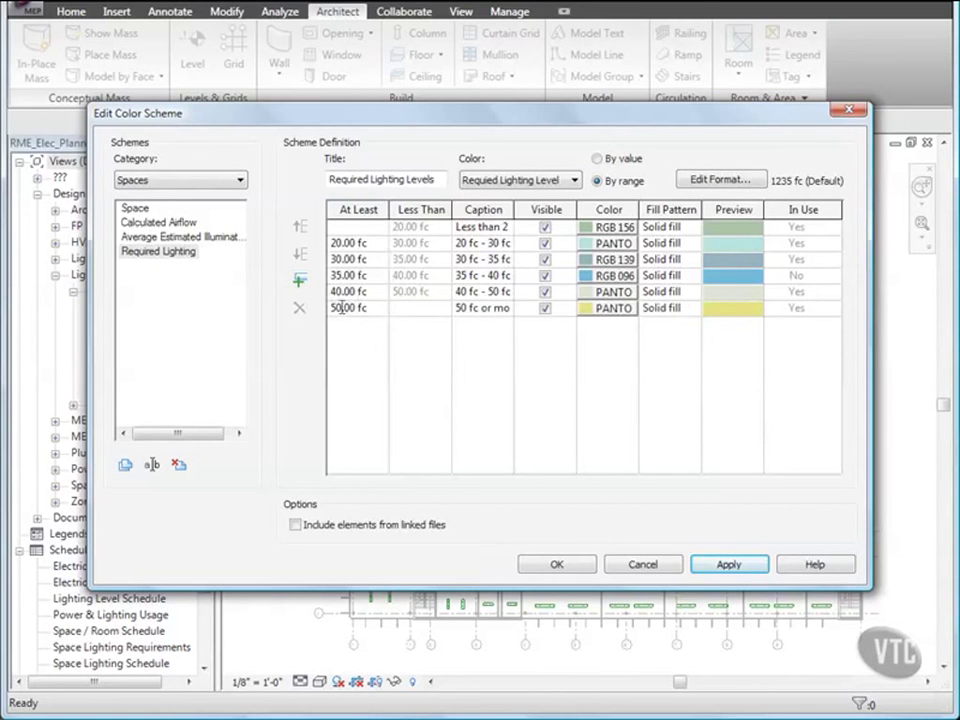
pyautogui.press('BackSpace')
pyautogui.press('BackSpace')
pyautogui.write('75')
pyautogui.click(341, 291)
pyautogui.press('BackSpace')
pyautogui.write('5')
pyautogui.click(557, 564)
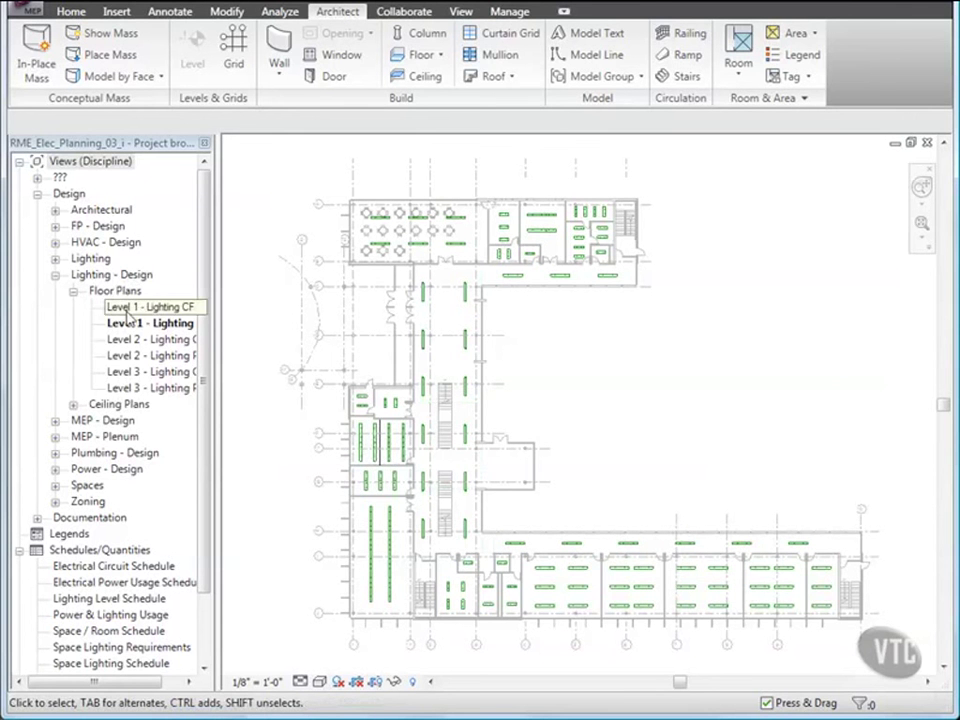
# - Open the Level 2 - Lighting CF floor plan and place a color scheme legend beside the building using the Required Lighting scheme
pyautogui.click(141, 346)
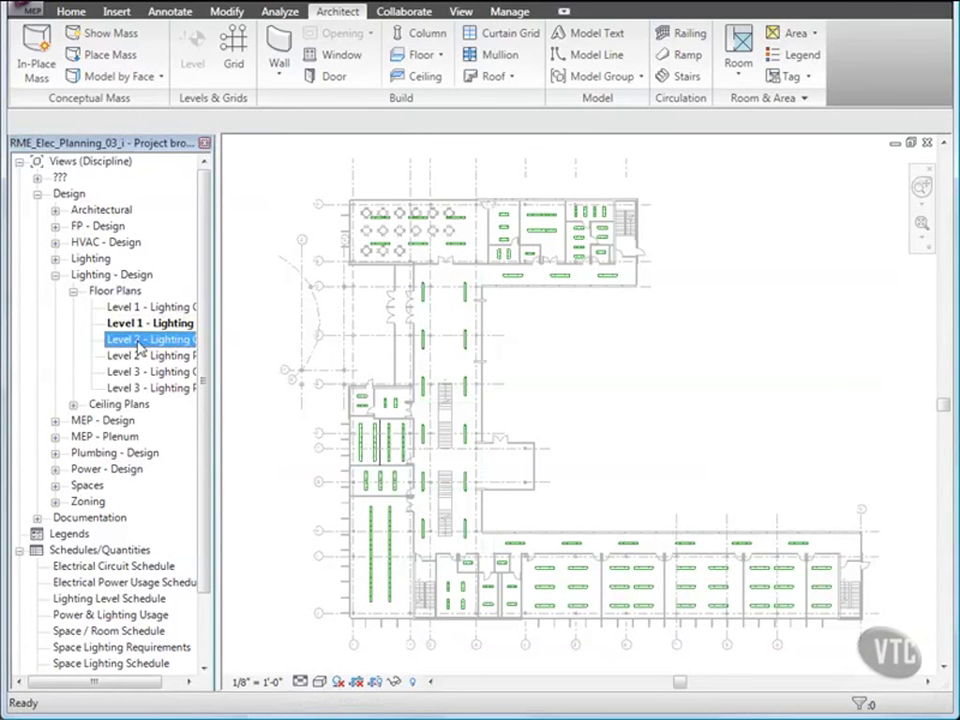
pyautogui.doubleClick(141, 346)
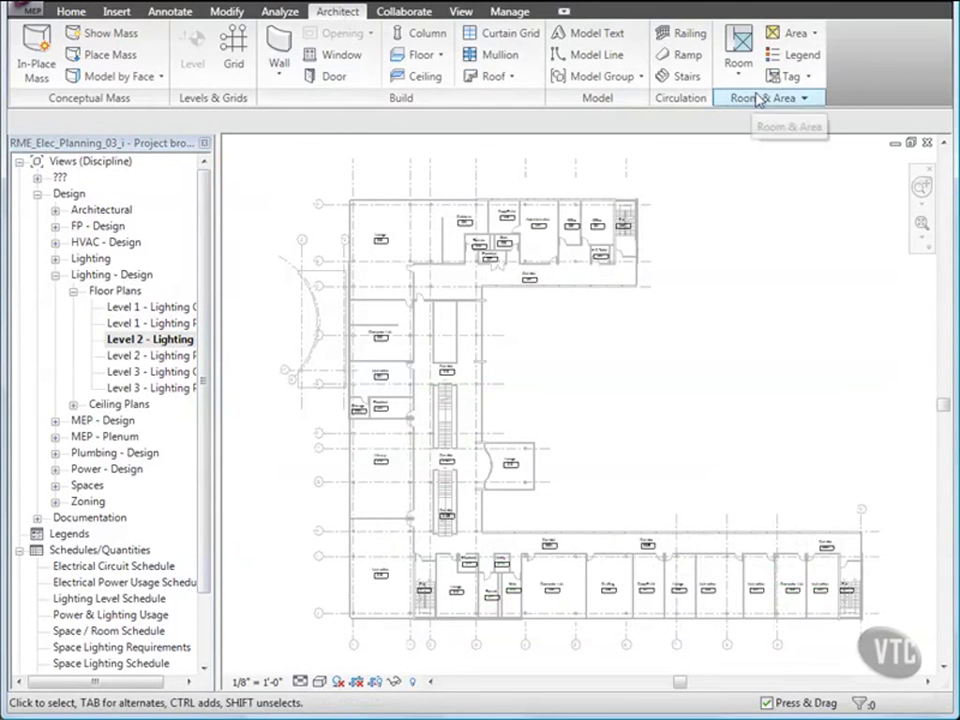
pyautogui.click(801, 57)
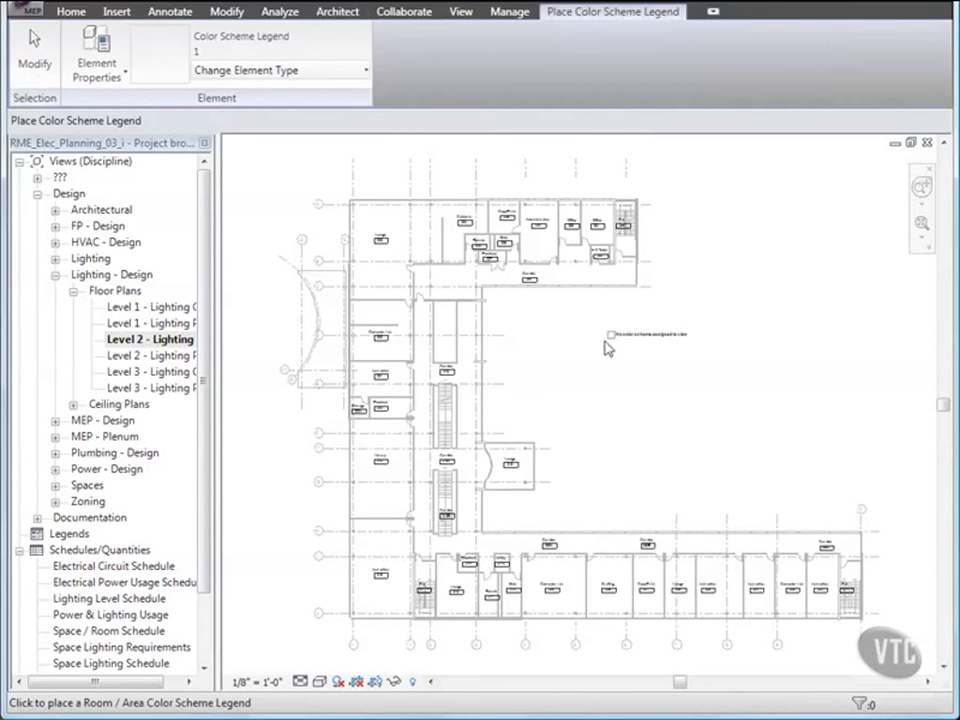
pyautogui.click(589, 366)
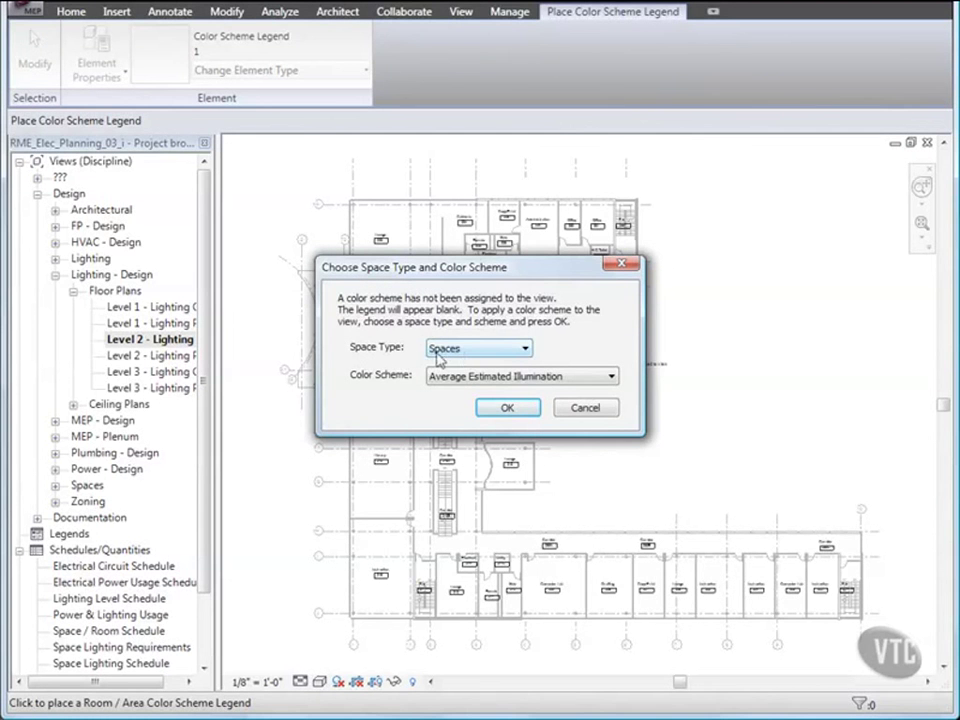
pyautogui.click(534, 380)
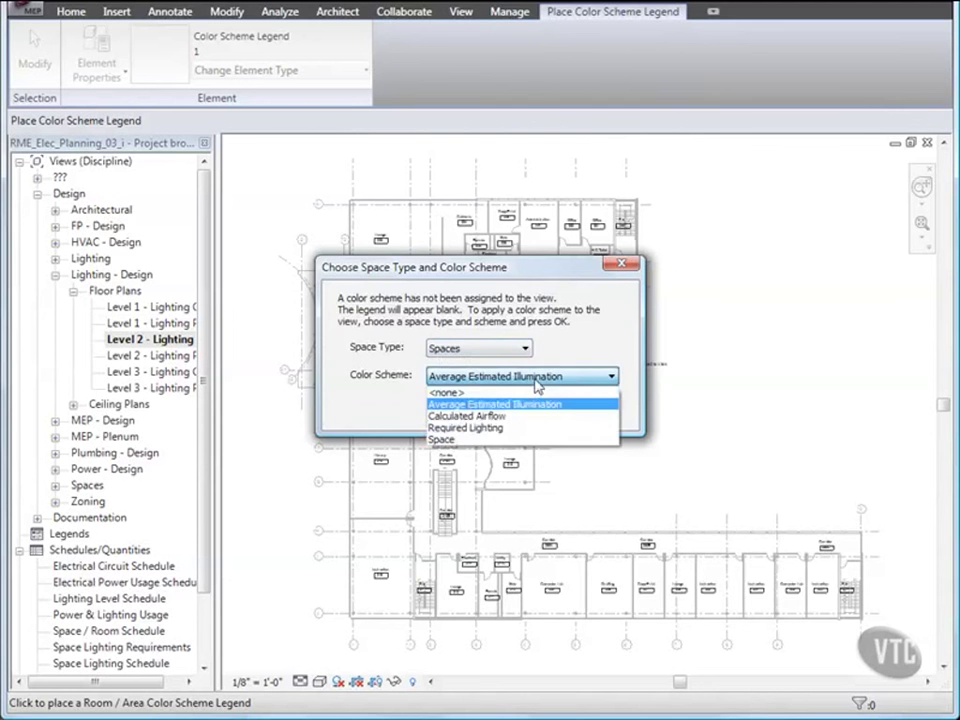
pyautogui.click(478, 432)
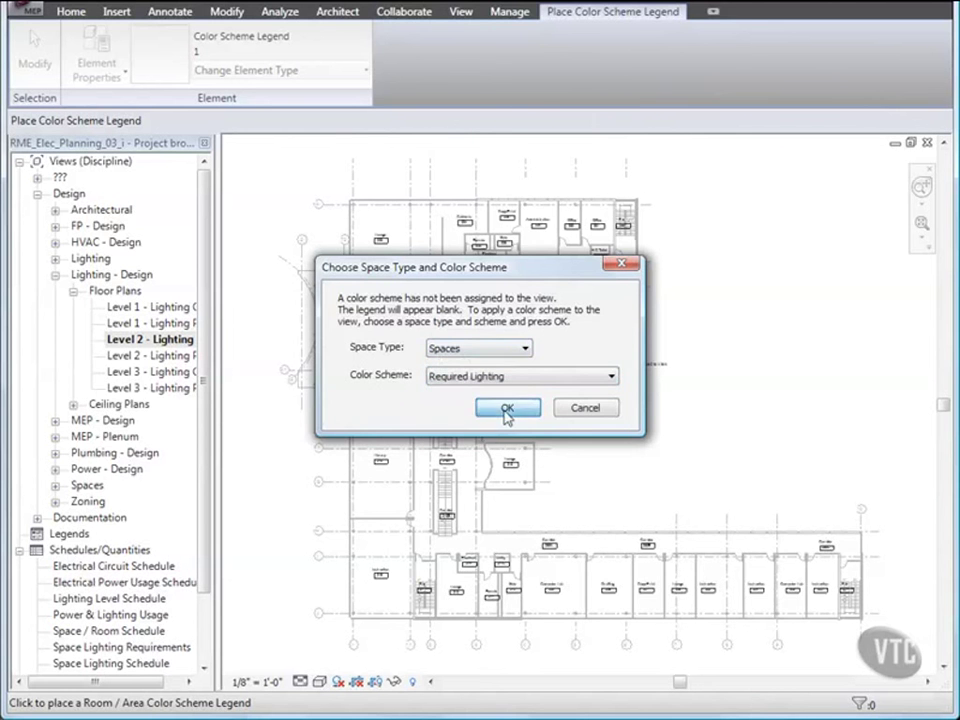
pyautogui.click(507, 410)
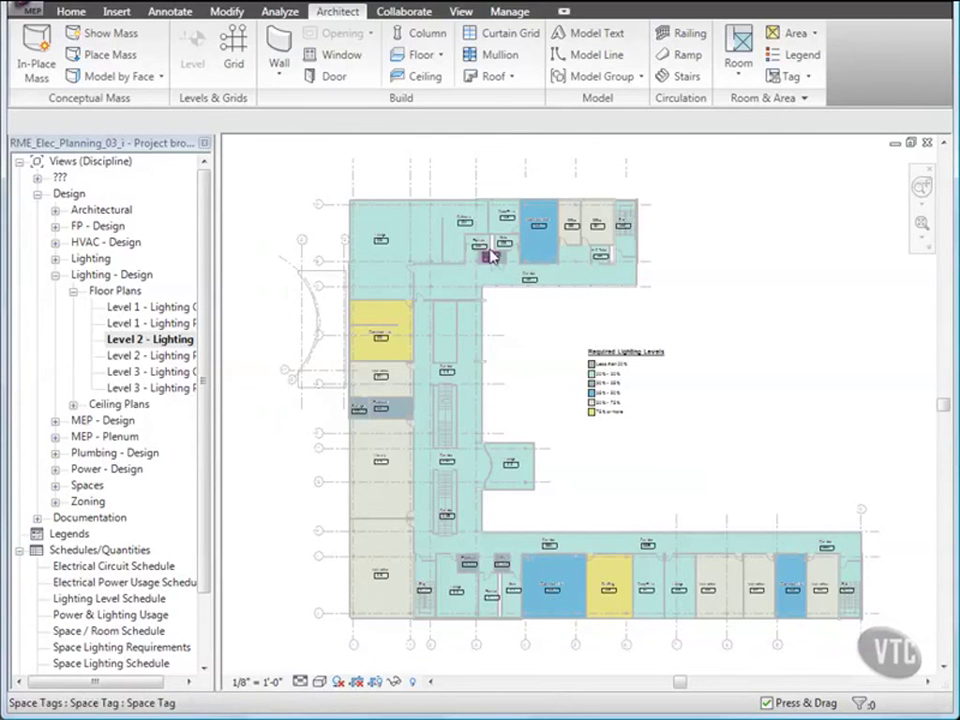
# - Create a new building component schedule for the Spaces category named Space Lighting Analysis
pyautogui.click(462, 12)
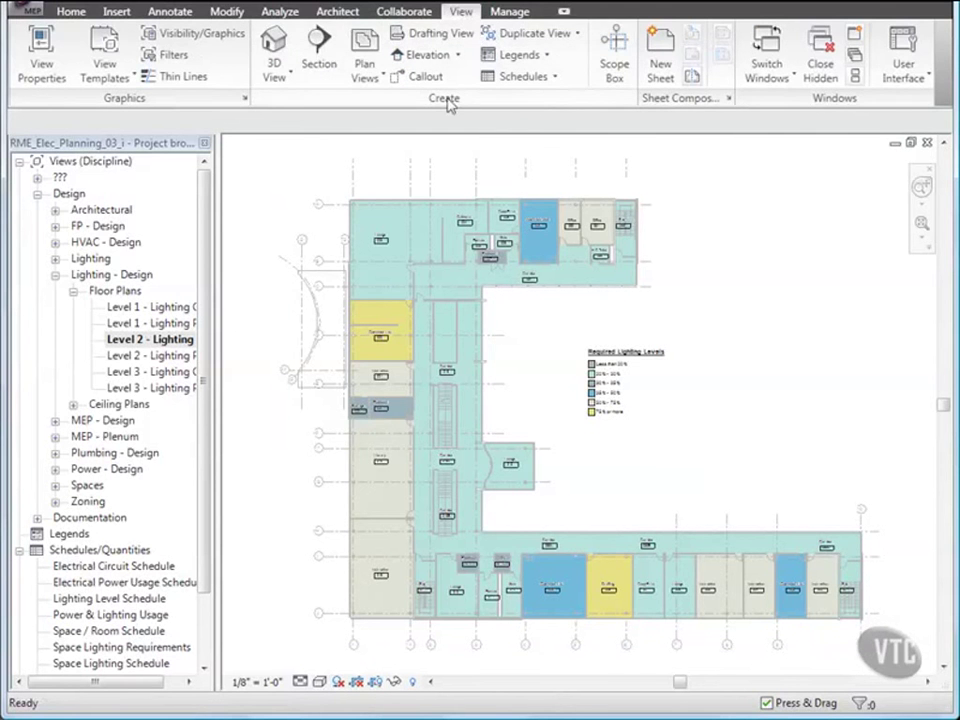
pyautogui.click(540, 86)
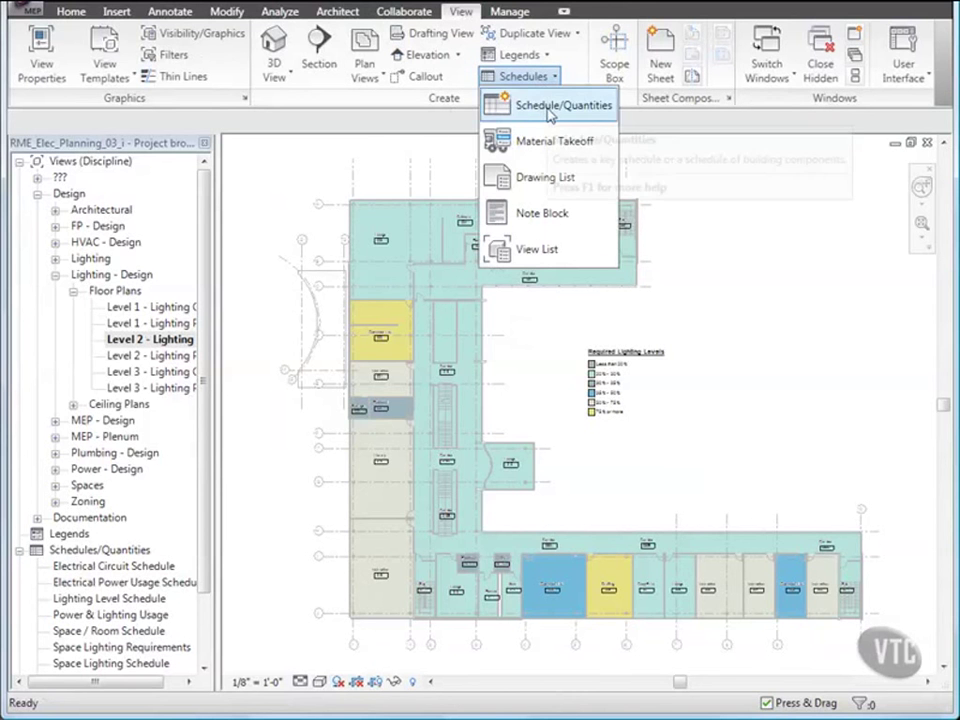
pyautogui.click(546, 102)
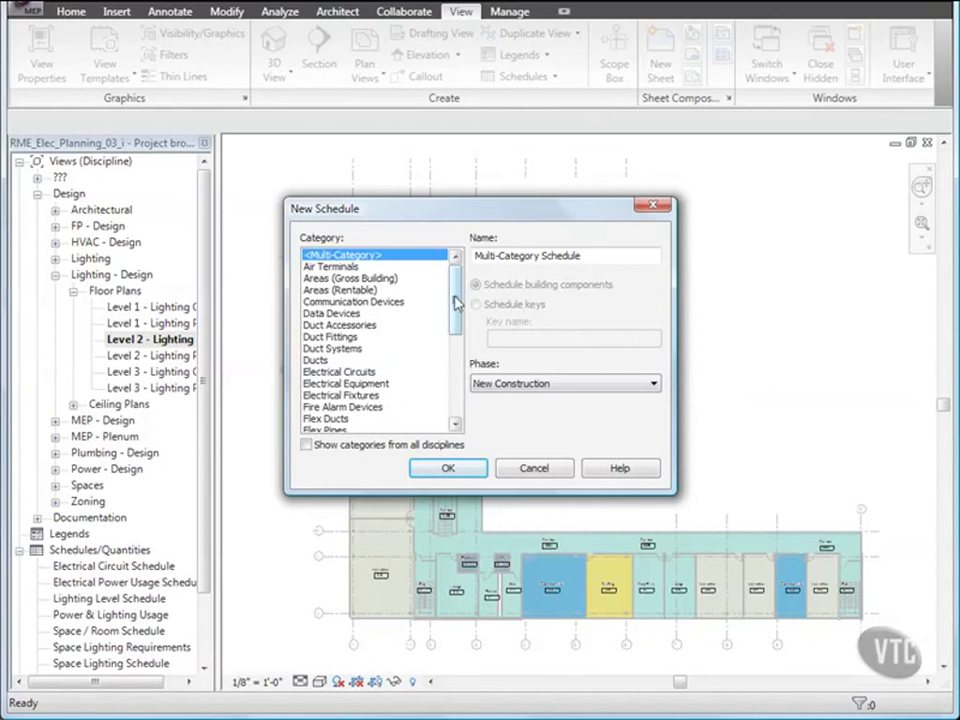
pyautogui.moveTo(456, 306); pyautogui.dragTo(429, 394)
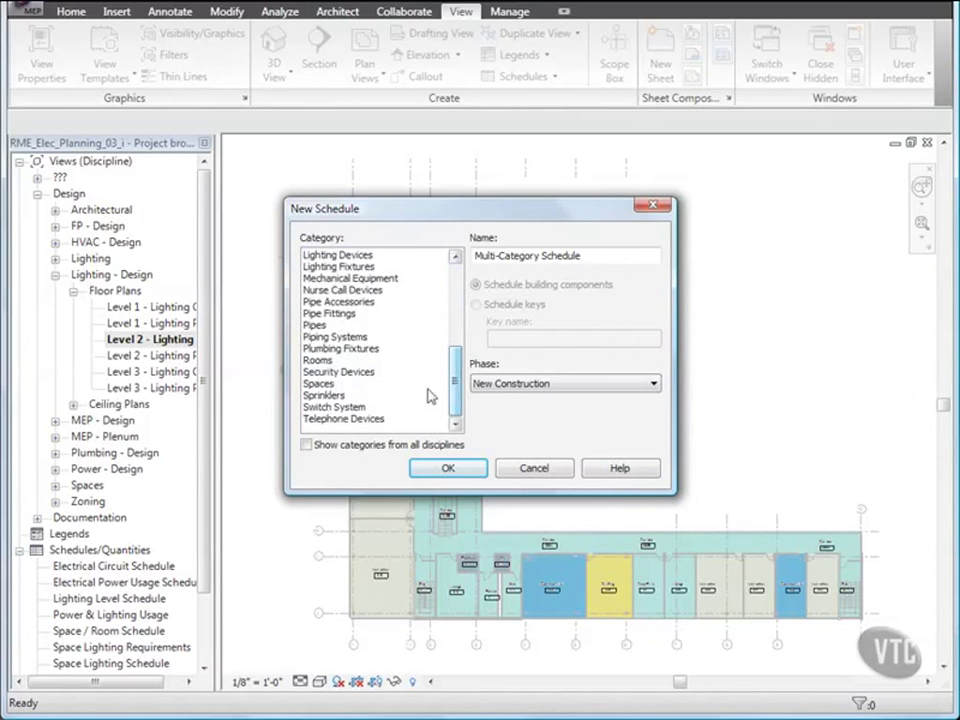
pyautogui.click(320, 385)
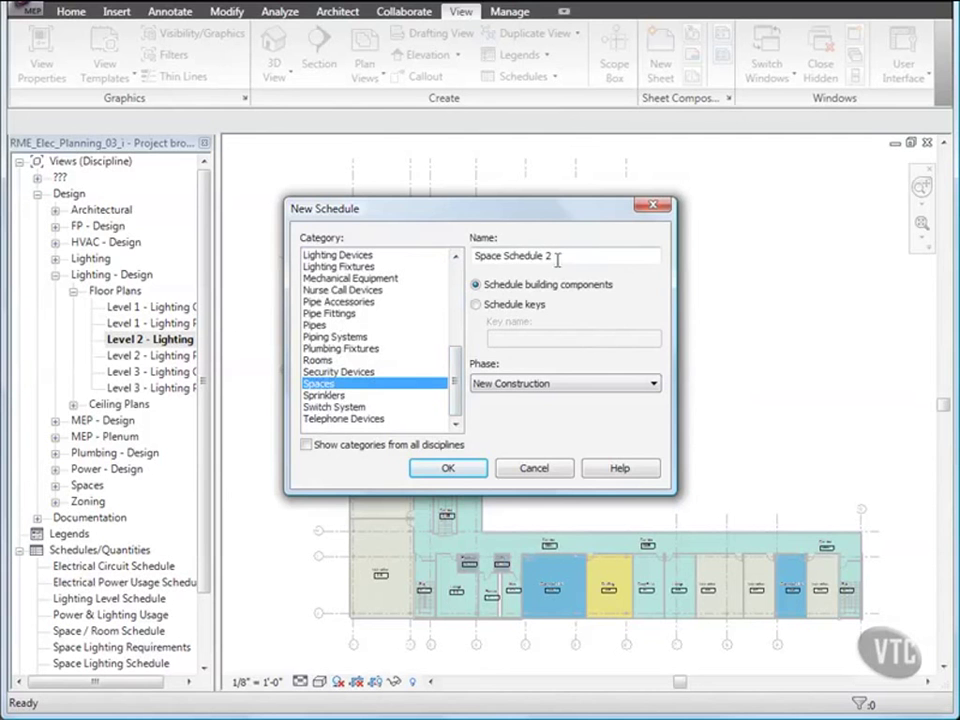
pyautogui.moveTo(505, 256); pyautogui.dragTo(579, 255)
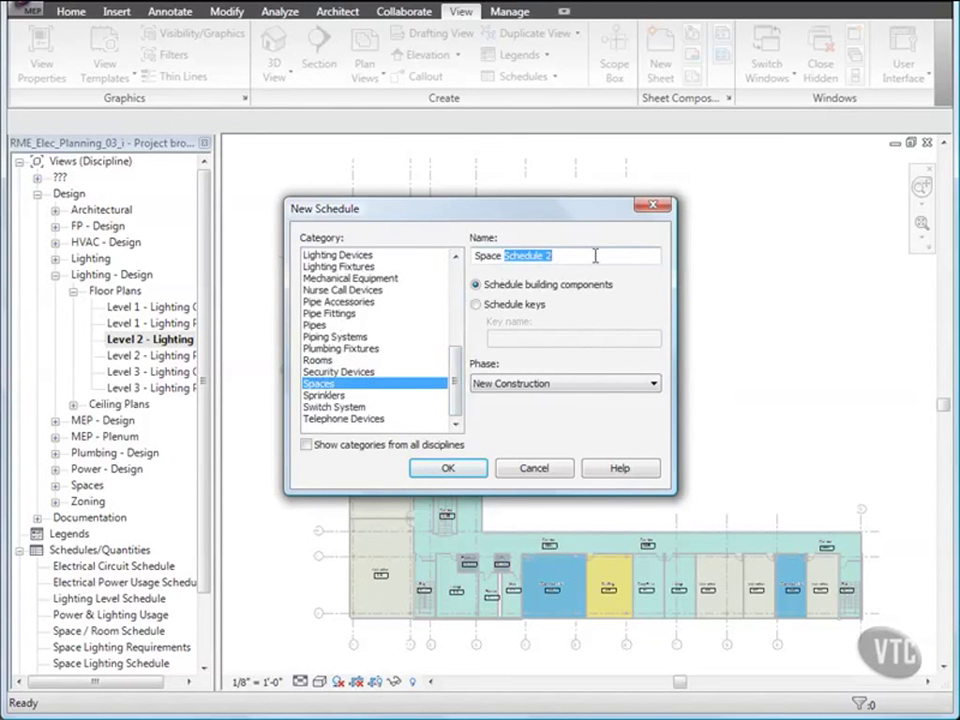
pyautogui.write('Ligh')
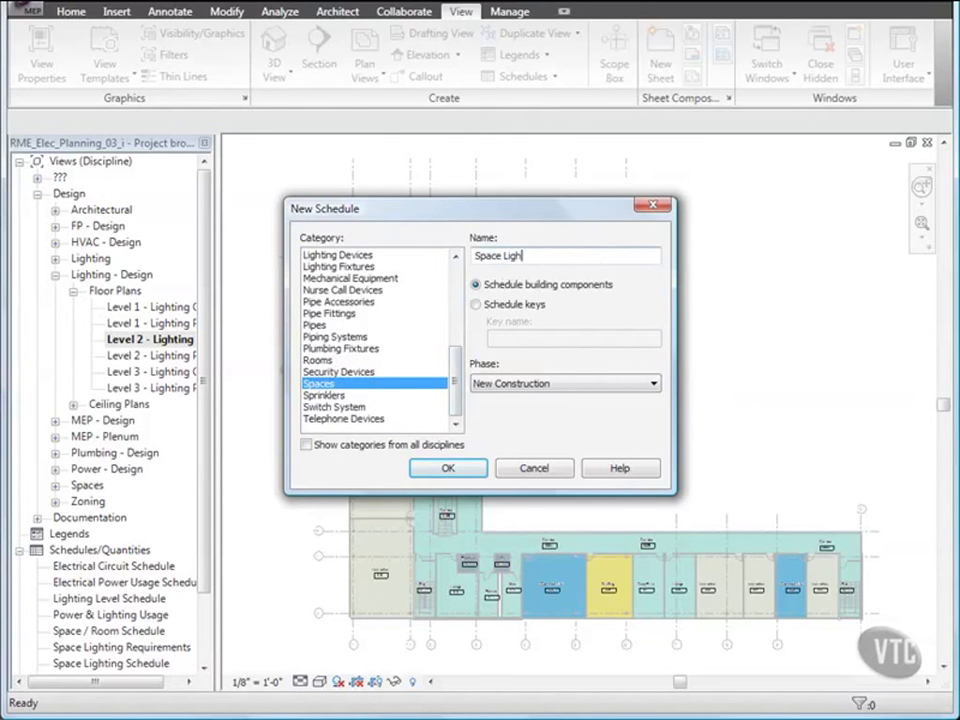
pyautogui.write('ting Analysis')
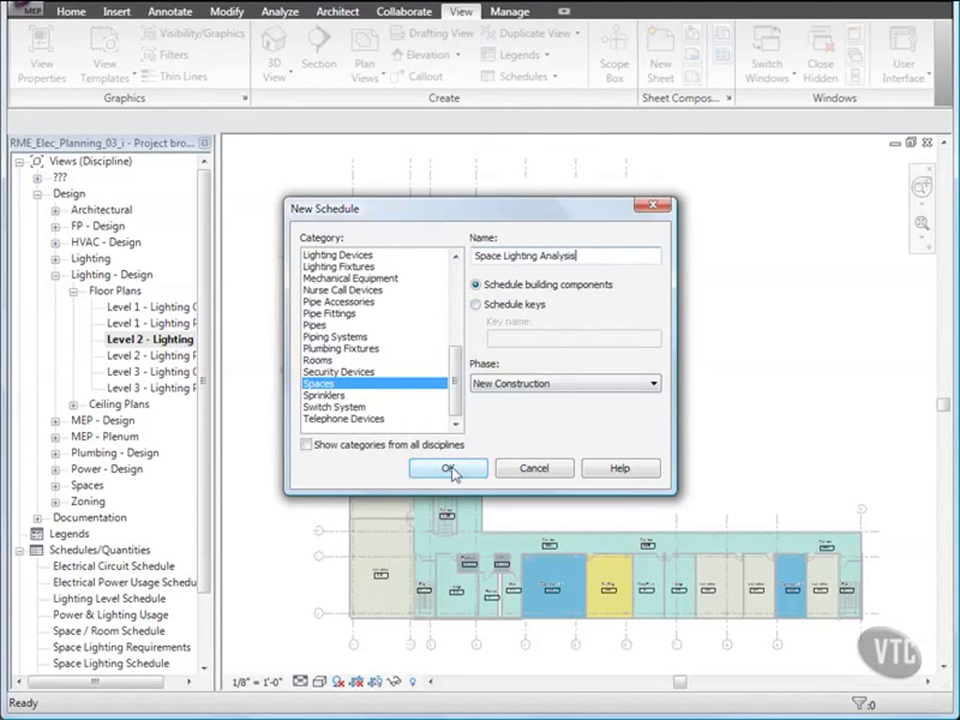
pyautogui.click(450, 470)
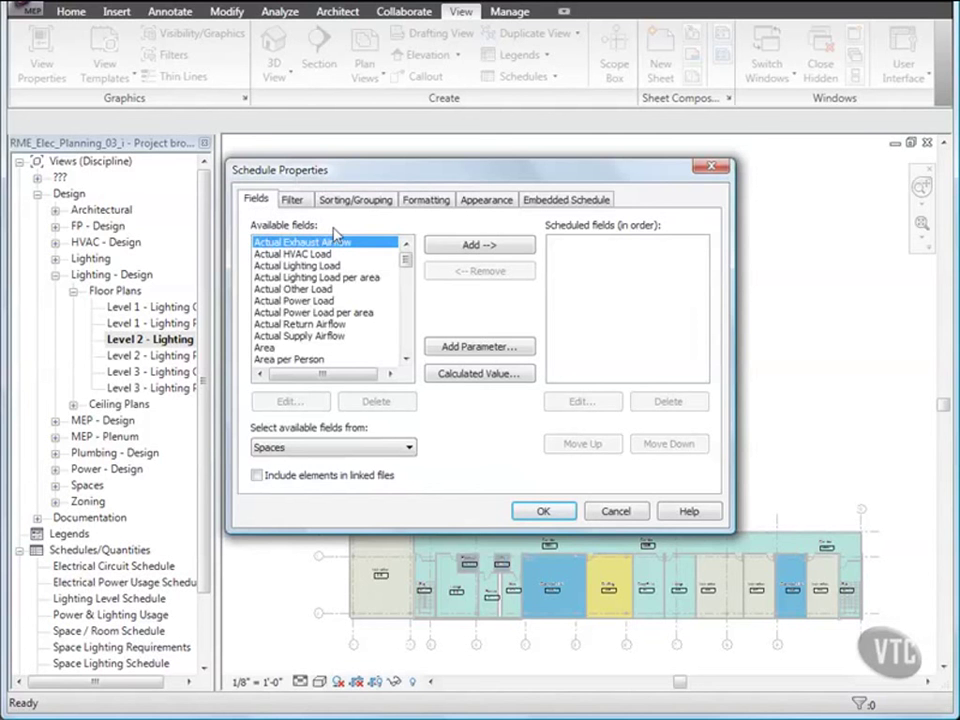
# - Add the fields Number, Name, Level, Average Estimated Illumination and Requied Lighting Level to the schedule, in that order
pyautogui.moveTo(406, 262); pyautogui.dragTo(407, 314)
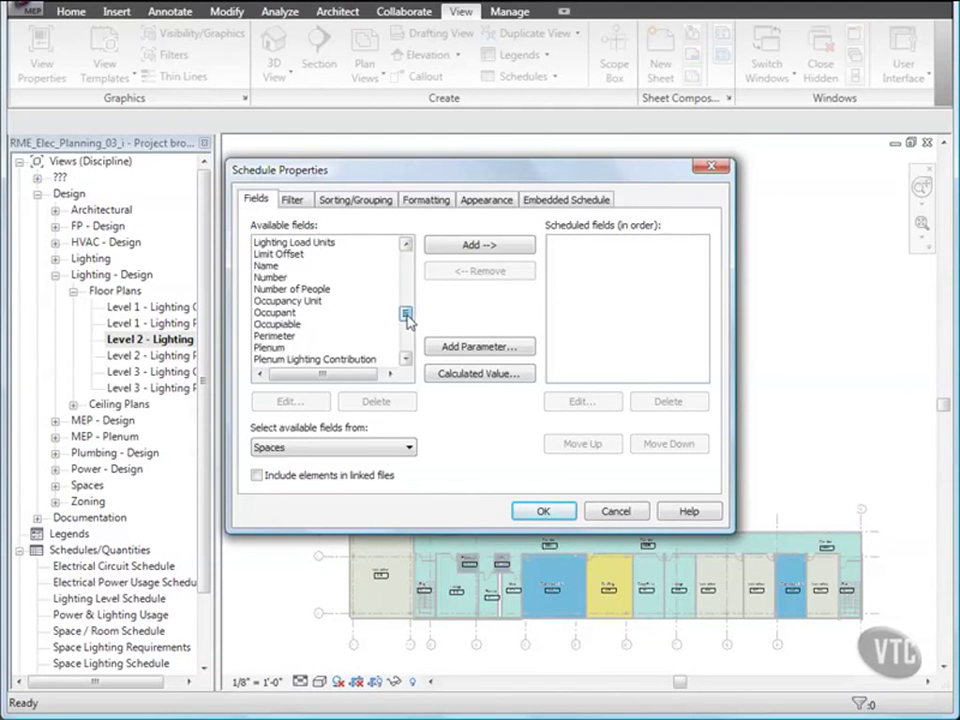
pyautogui.doubleClick(285, 278)
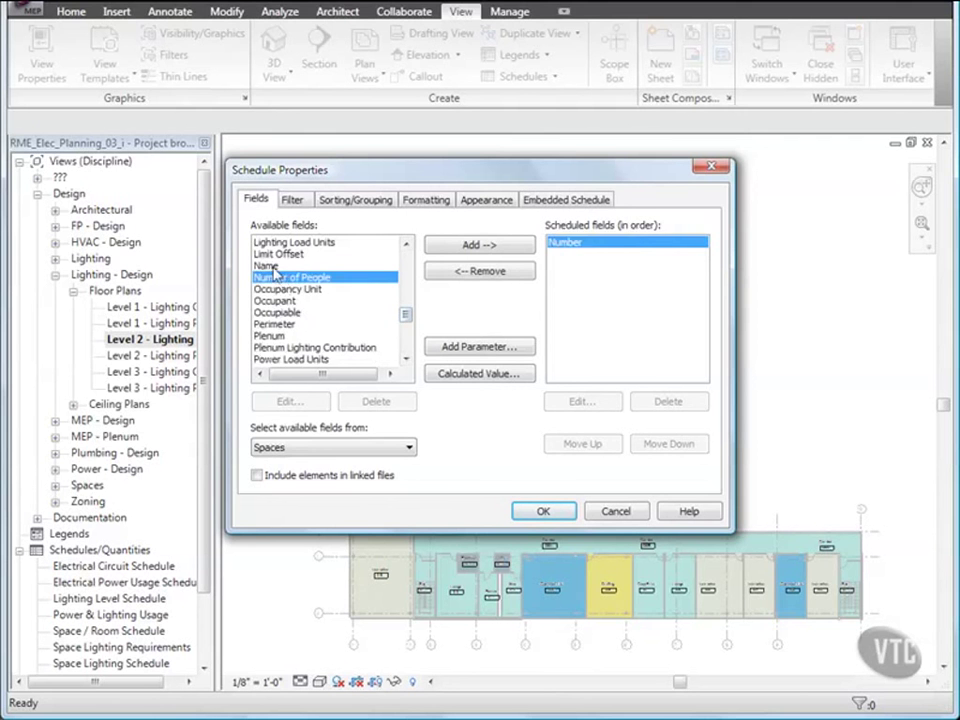
pyautogui.doubleClick(275, 266)
pyautogui.scroll(2, 285, 290)
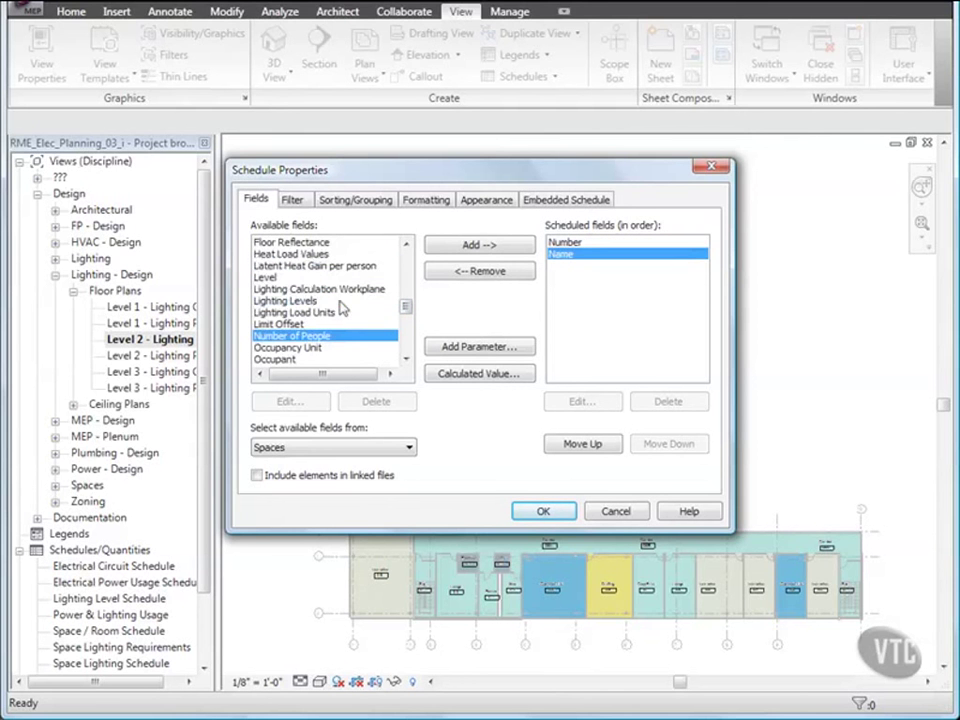
pyautogui.doubleClick(282, 278)
pyautogui.scroll(5, 315, 308)
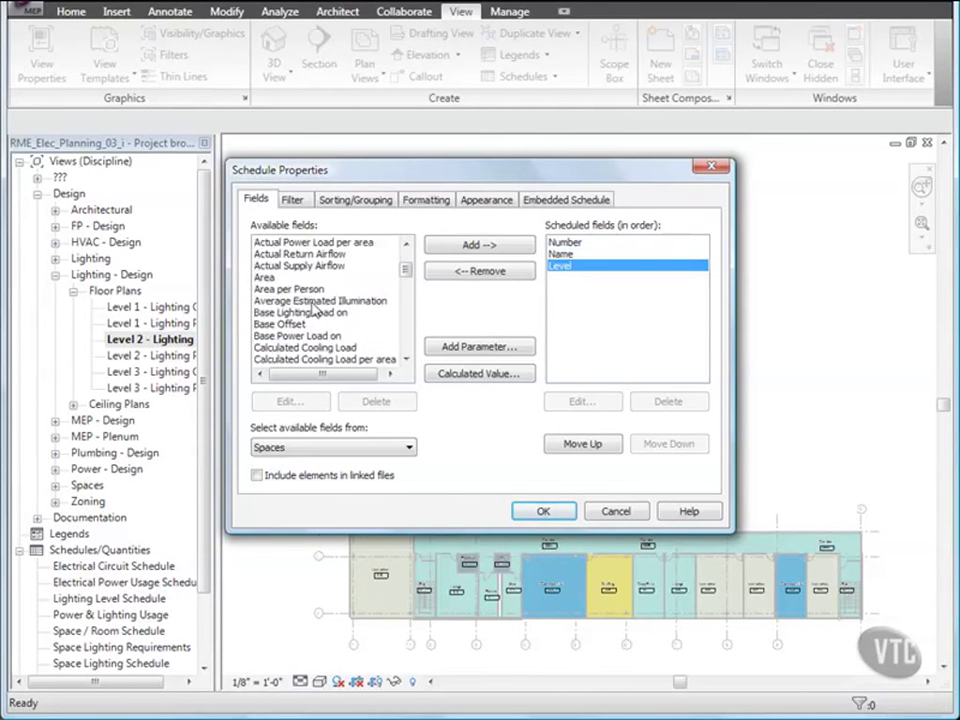
pyautogui.doubleClick(314, 302)
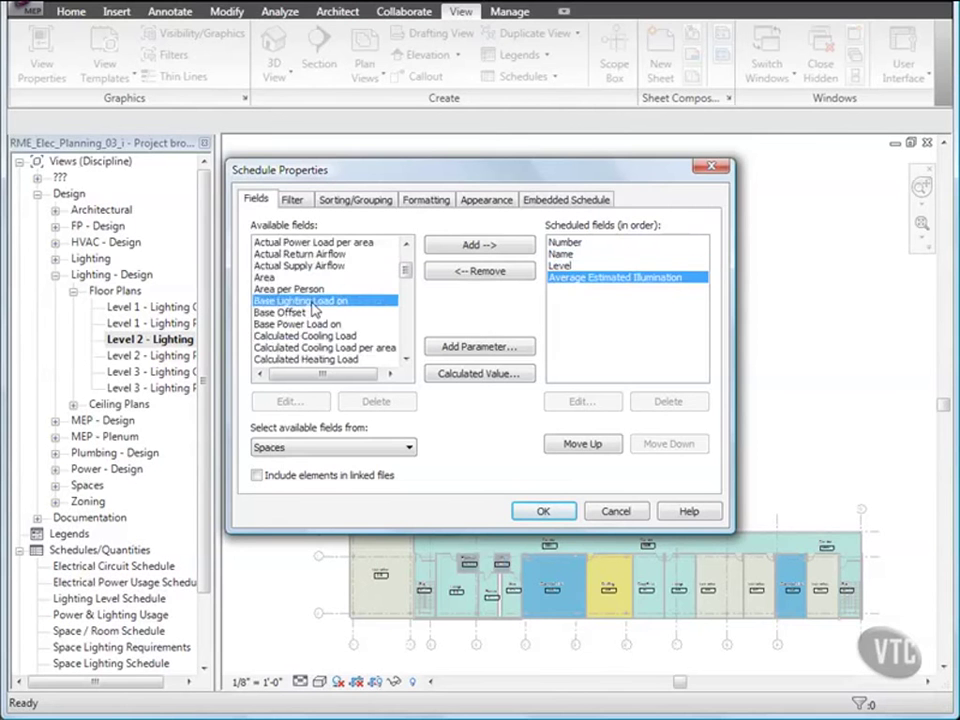
pyautogui.scroll(-10, 314, 308)
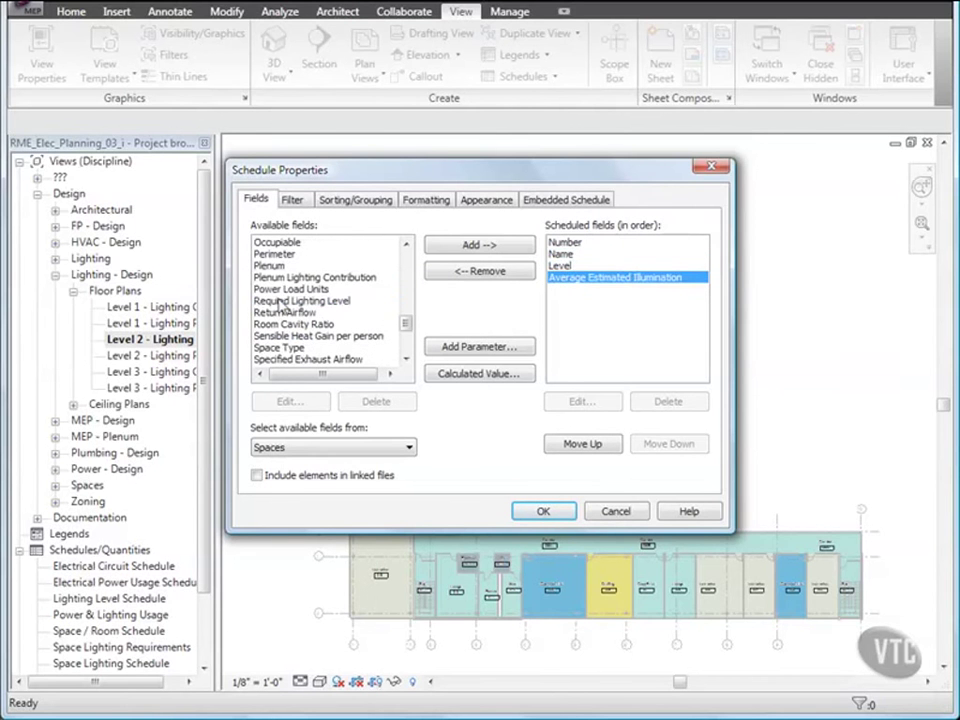
pyautogui.doubleClick(281, 301)
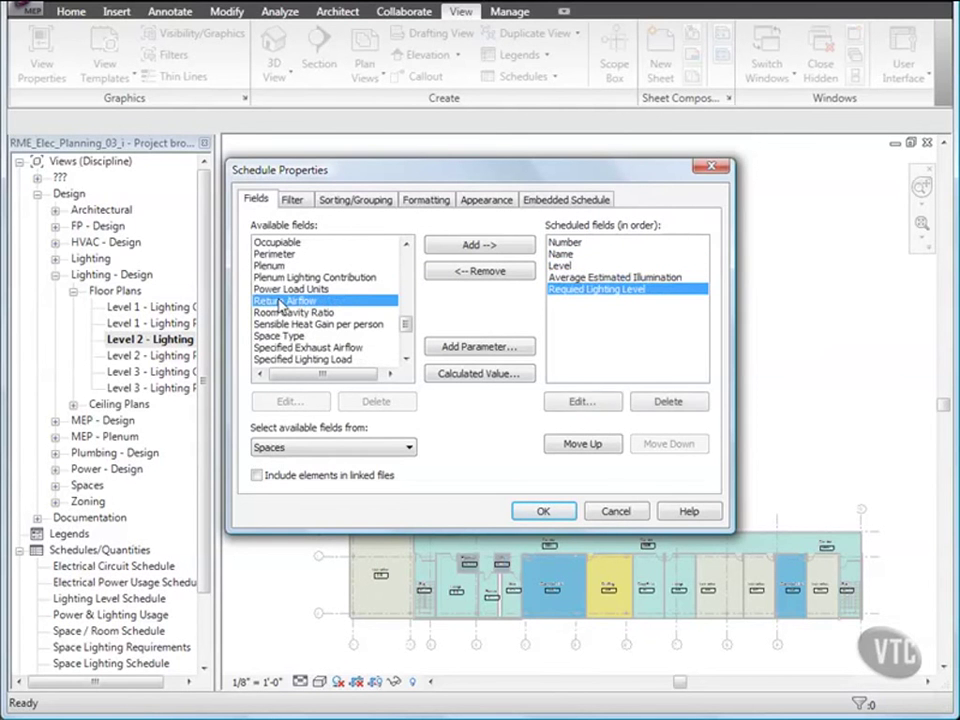
# - Add a calculated value named Lighting Delta to the schedule, with discipline Electrical and type Illuminance
pyautogui.click(452, 376)
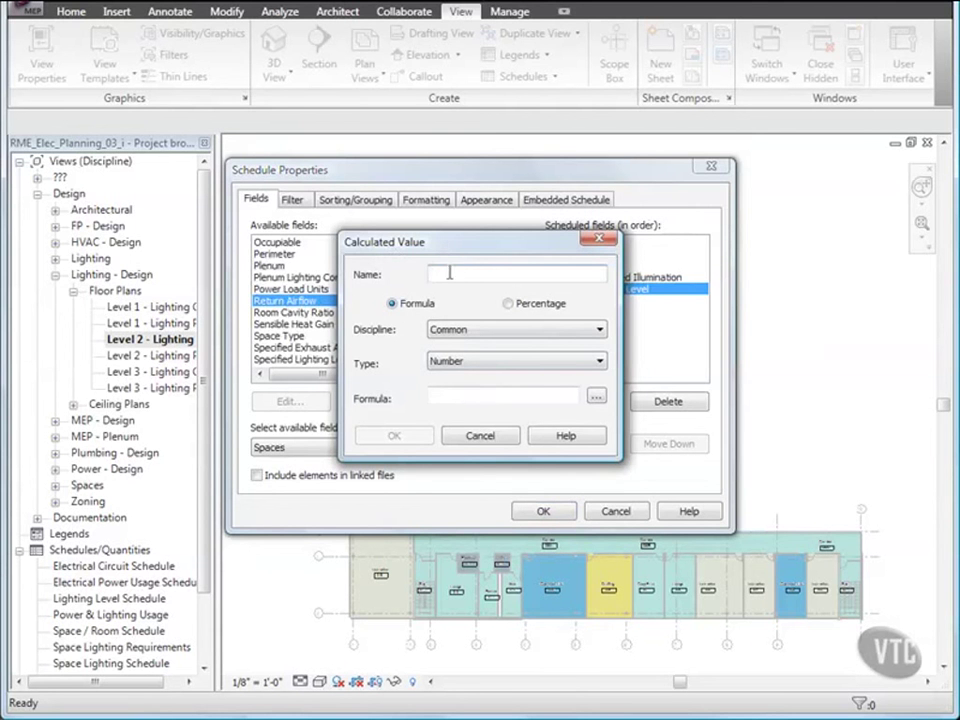
pyautogui.write('Lighting Delta')
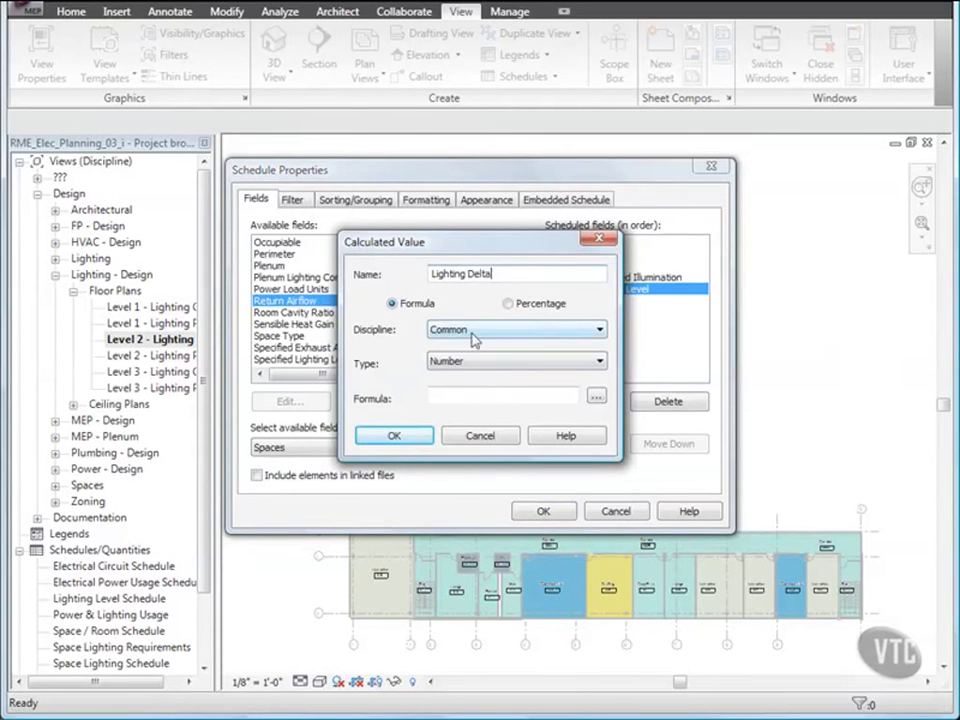
pyautogui.click(573, 330)
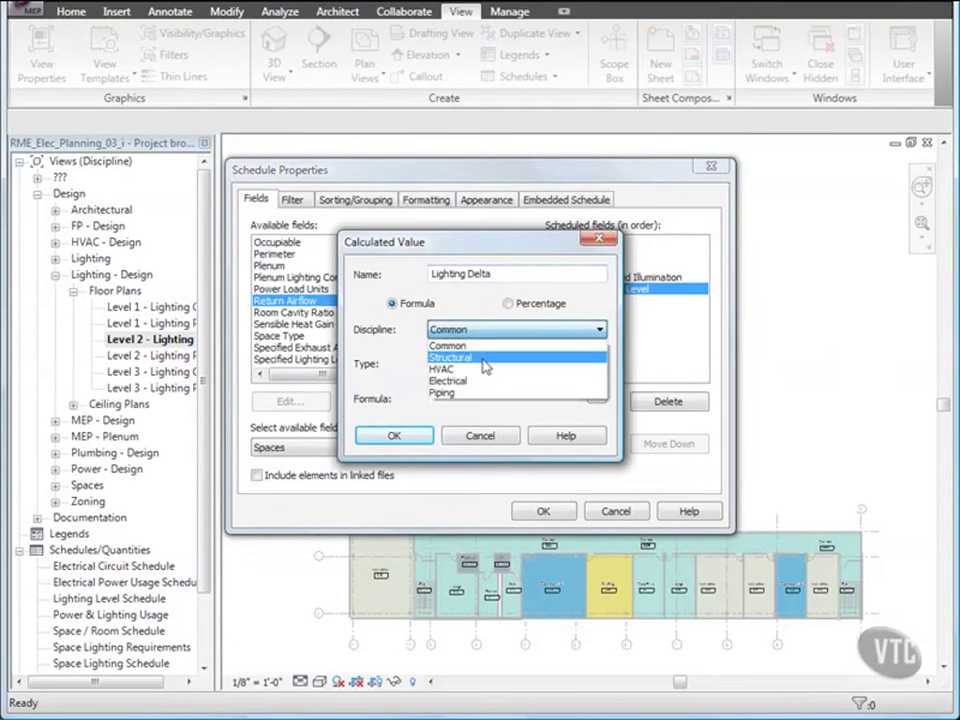
pyautogui.click(460, 384)
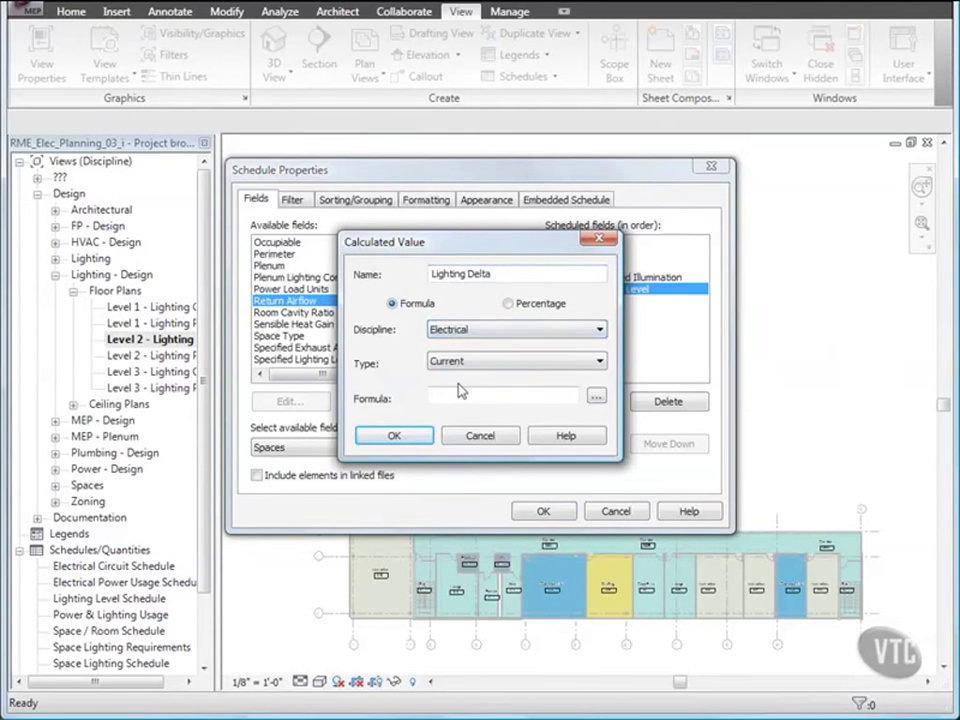
pyautogui.click(505, 363)
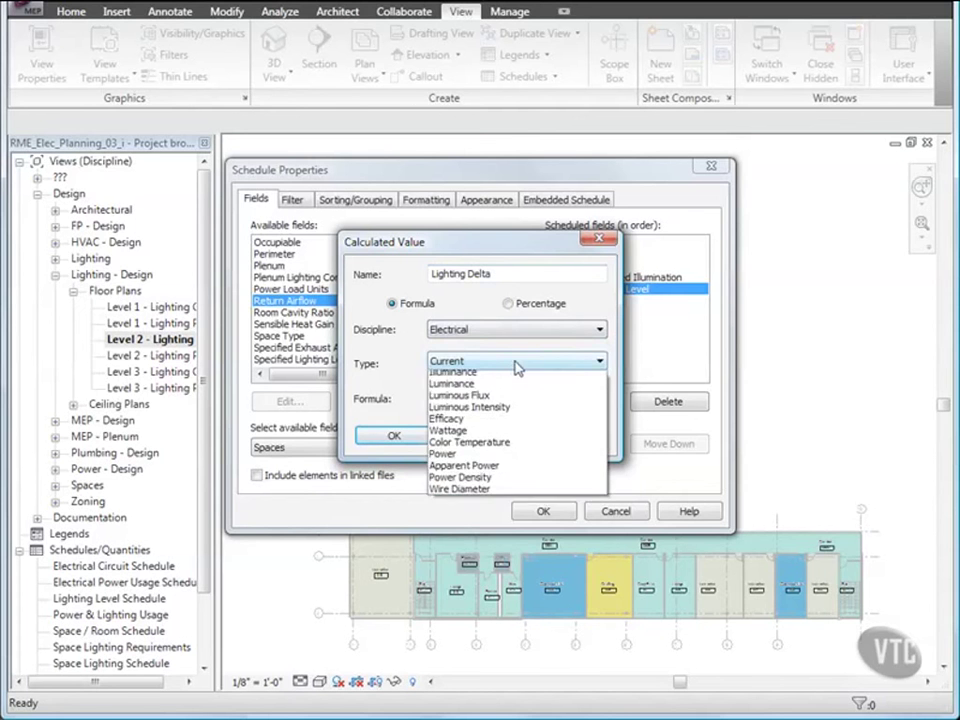
pyautogui.click(468, 412)
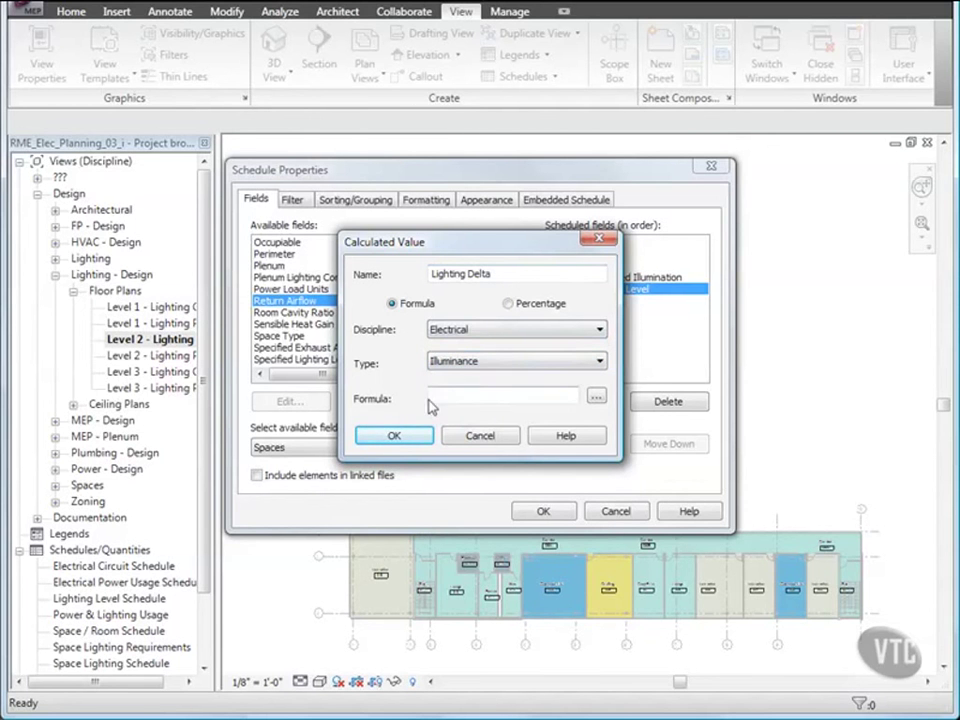
# - Define the Lighting Delta formula as Average Estimated Illumination - Required Lighting Level and accept the calculated value
pyautogui.click(596, 400)
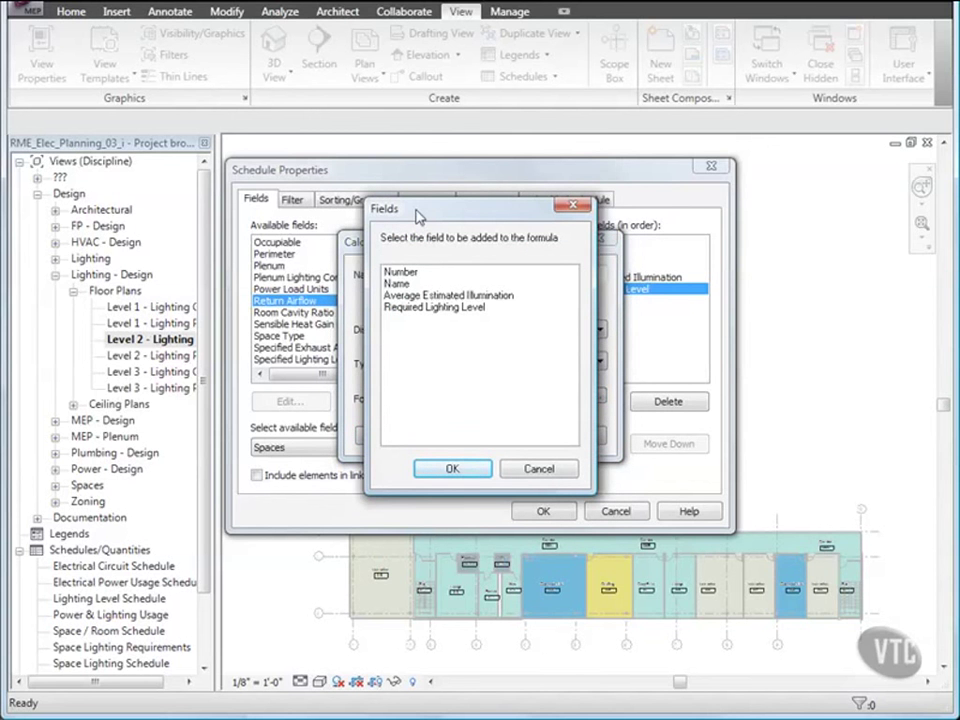
pyautogui.click(456, 296)
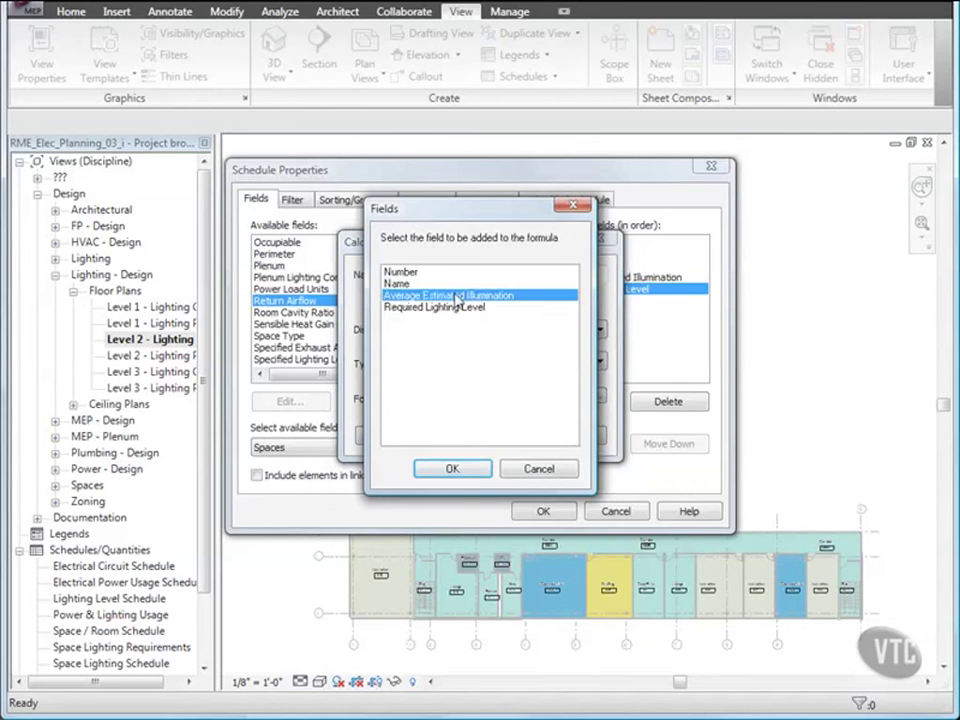
pyautogui.click(452, 468)
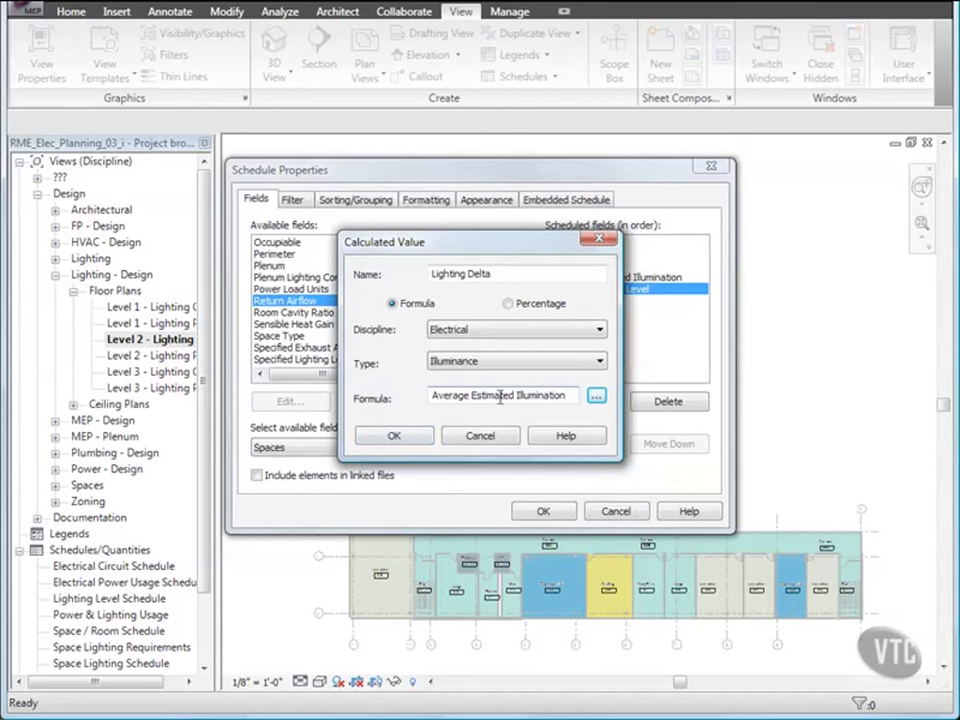
pyautogui.click(596, 397)
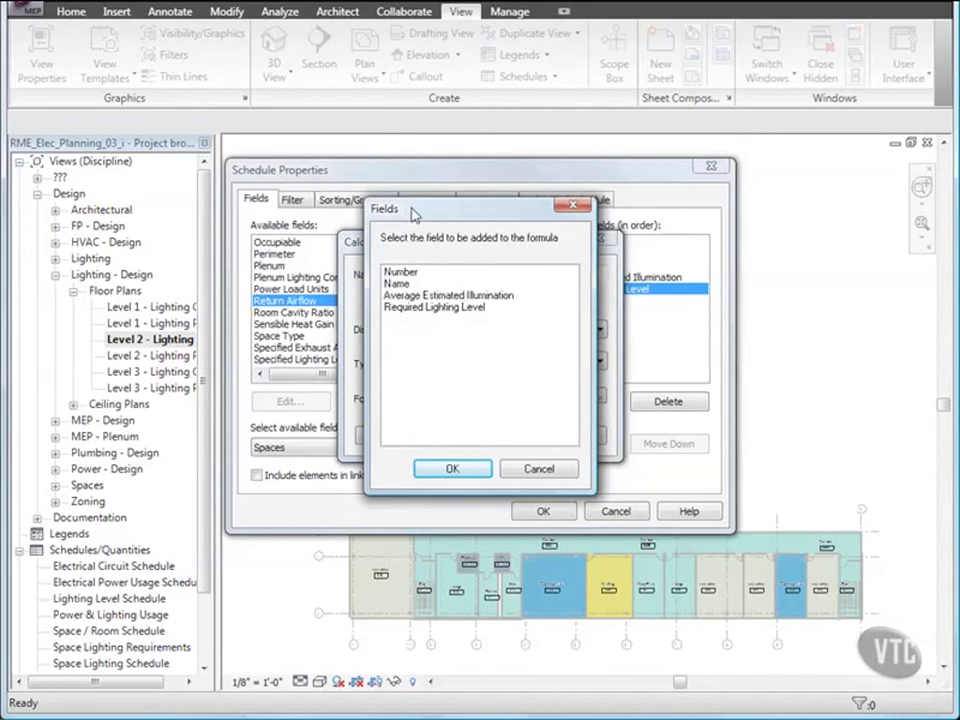
pyautogui.click(427, 309)
pyautogui.click(452, 468)
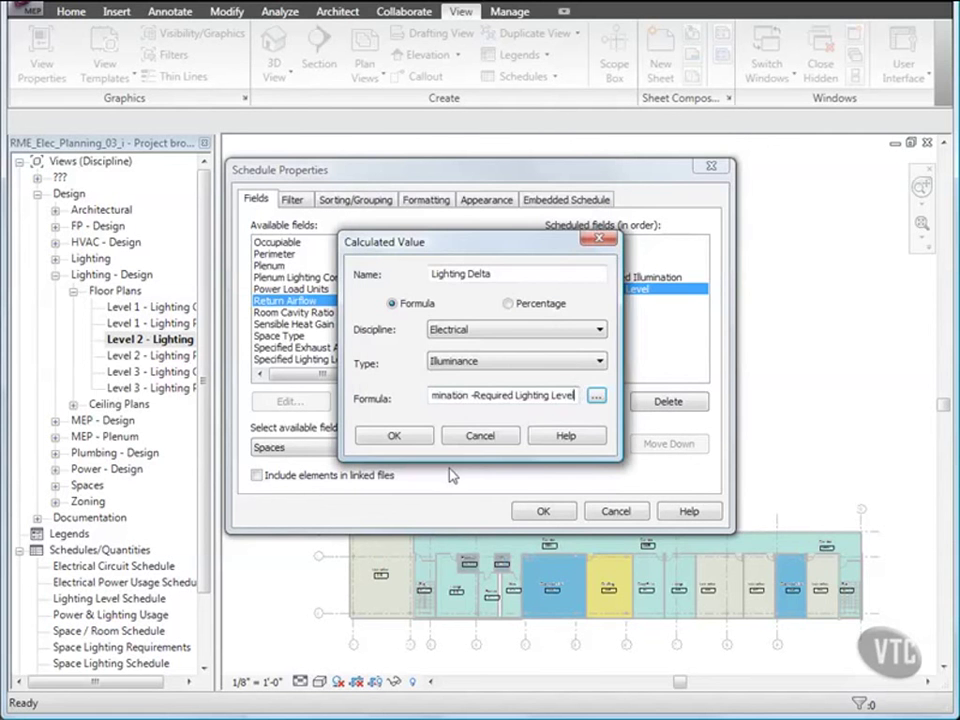
pyautogui.click(400, 436)
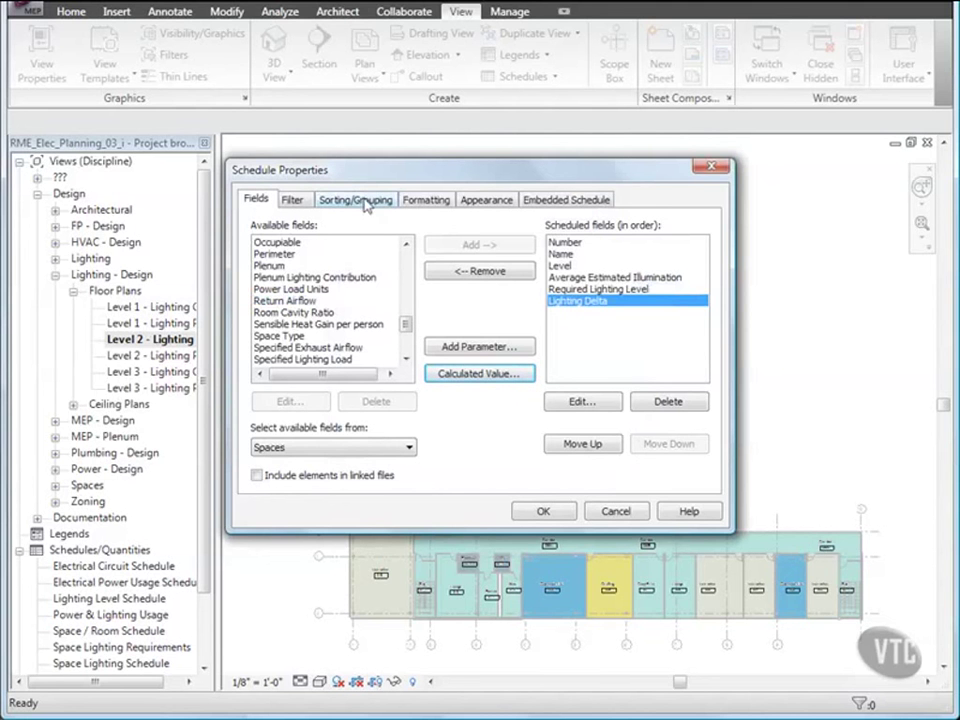
# - Sort the schedule by Level in ascending order and include a header for each group
pyautogui.click(366, 203)
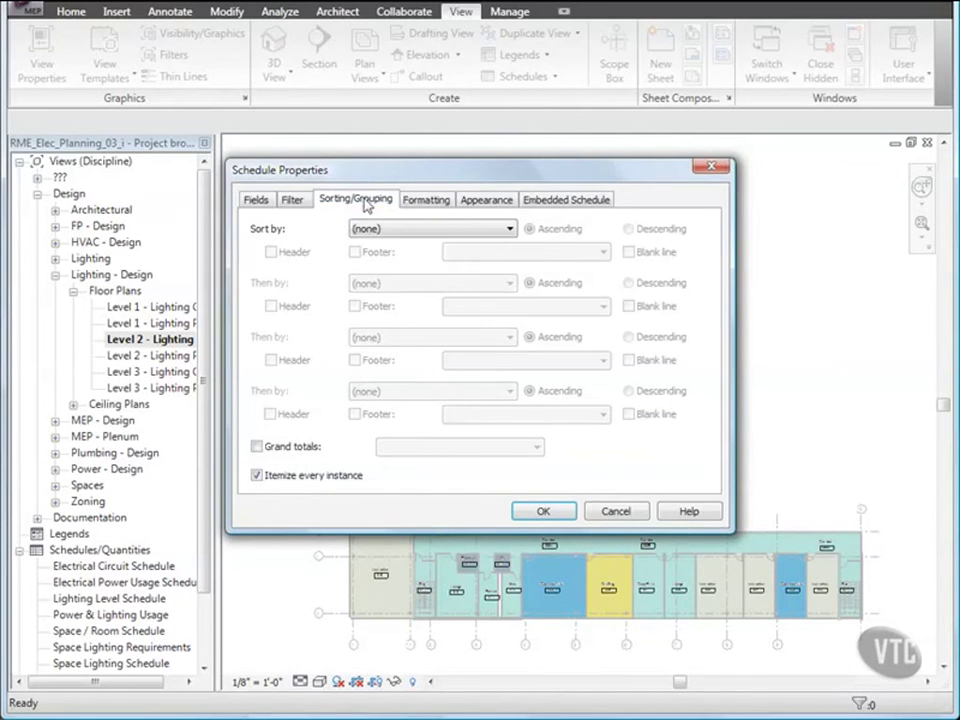
pyautogui.click(421, 230)
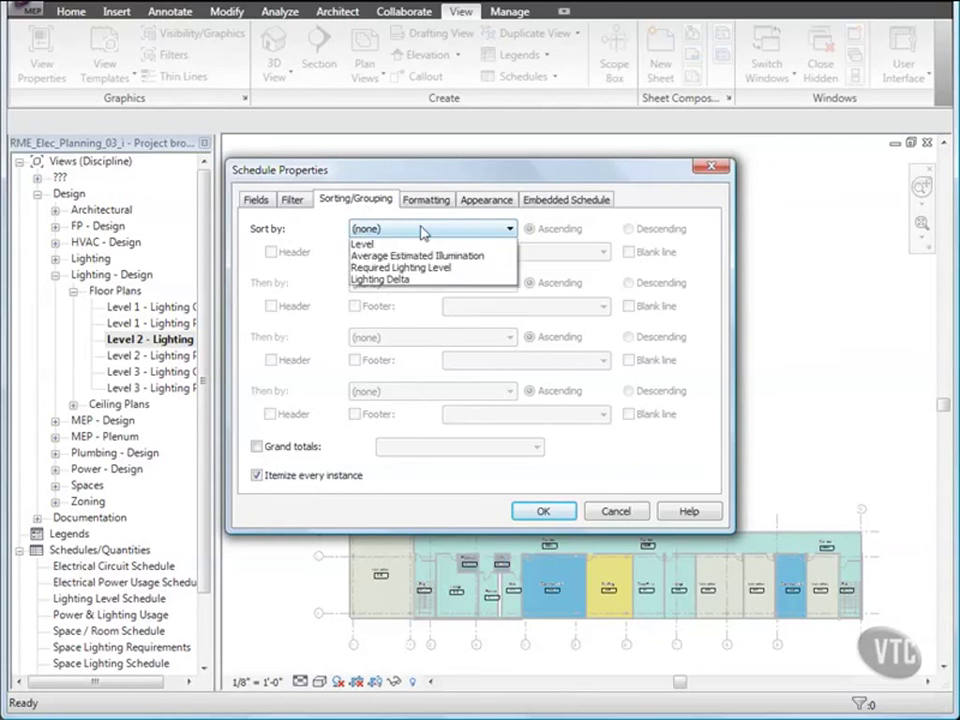
pyautogui.click(369, 281)
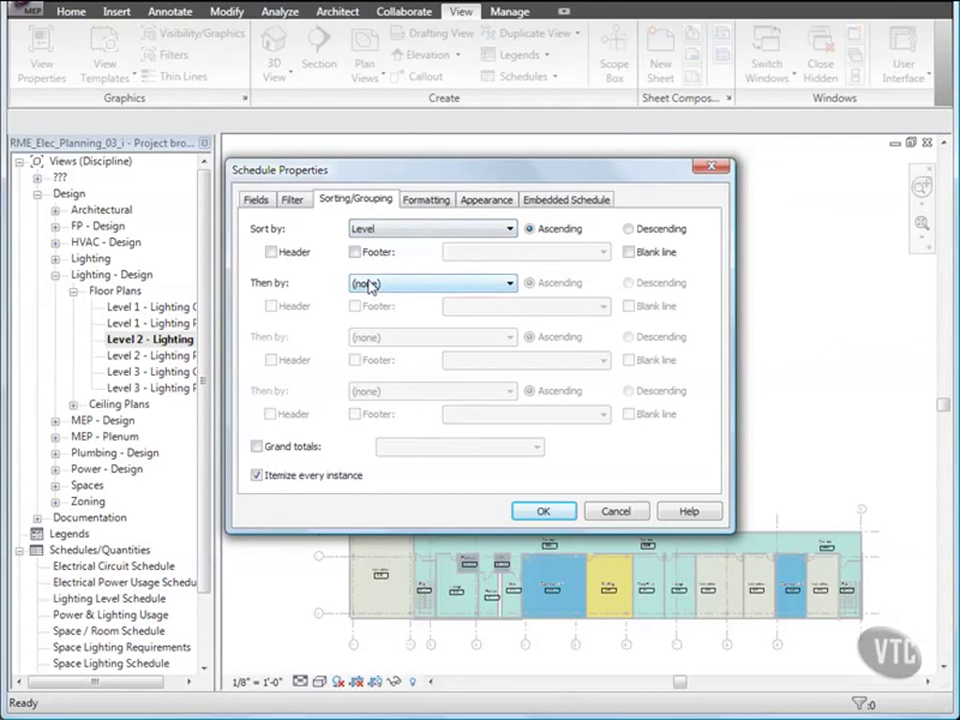
pyautogui.click(270, 252)
# - Set a conditional format on the Lighting Delta field that tests for values Not Between -5 fc and 5 fc
pyautogui.click(427, 200)
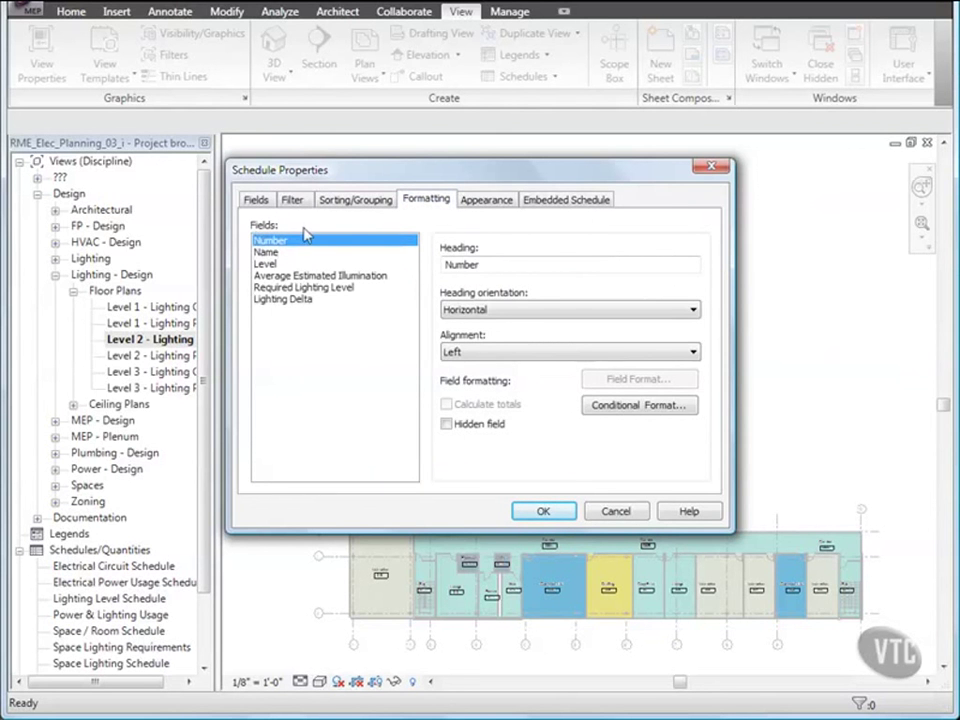
pyautogui.click(286, 298)
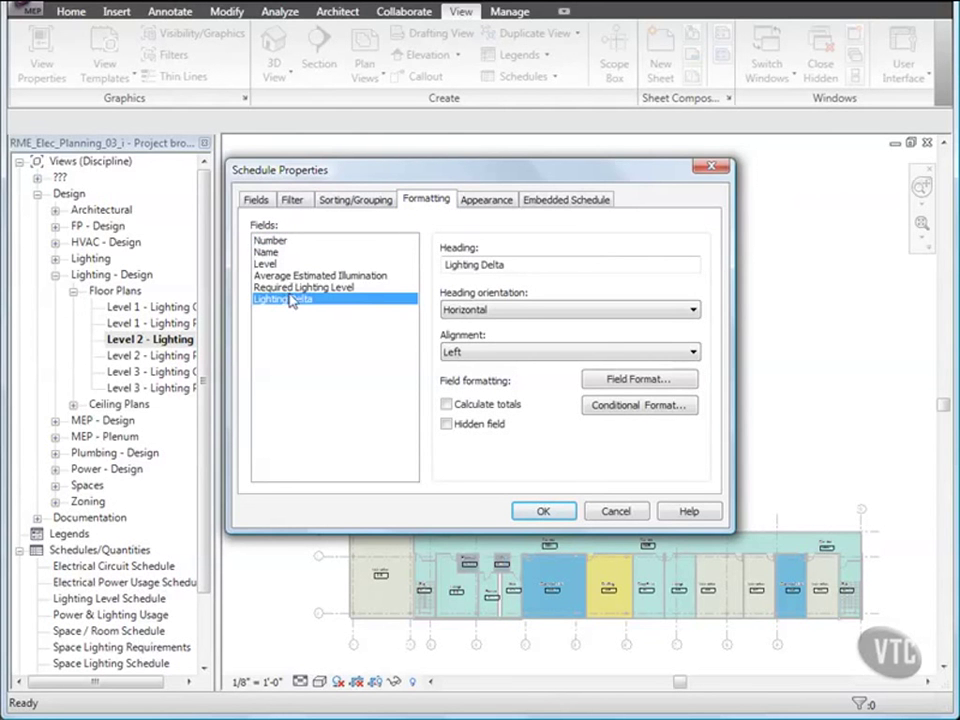
pyautogui.click(612, 407)
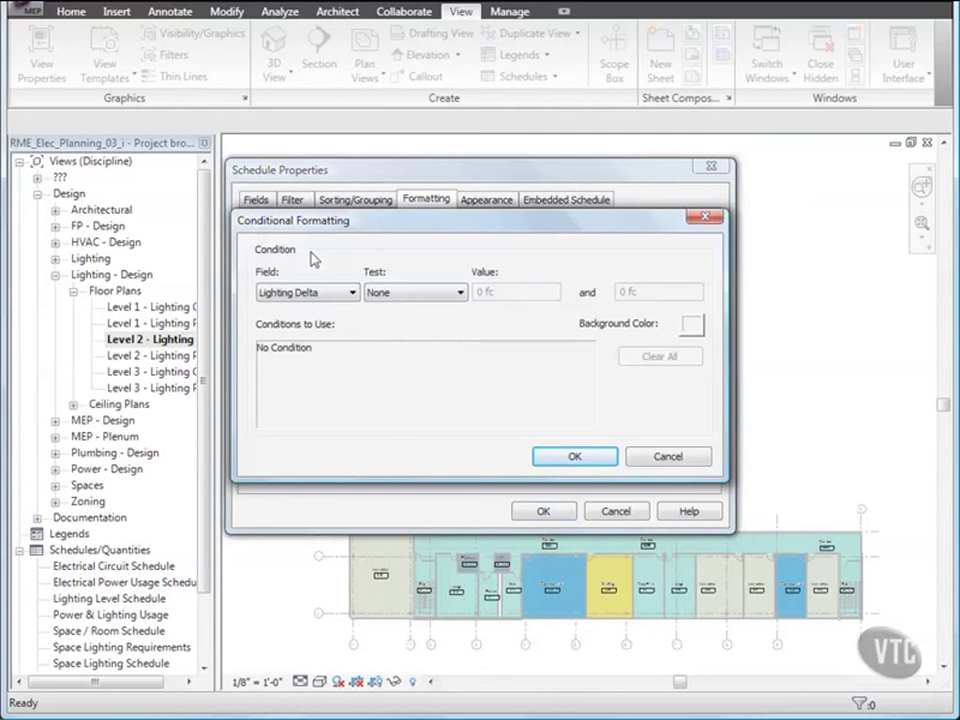
pyautogui.click(415, 293)
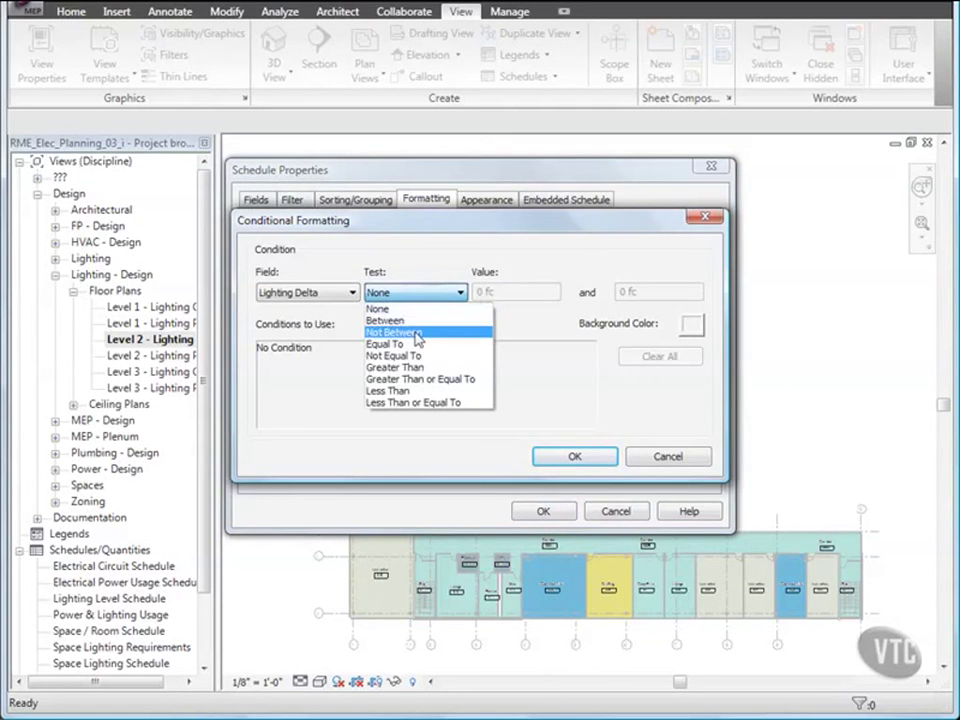
pyautogui.click(417, 332)
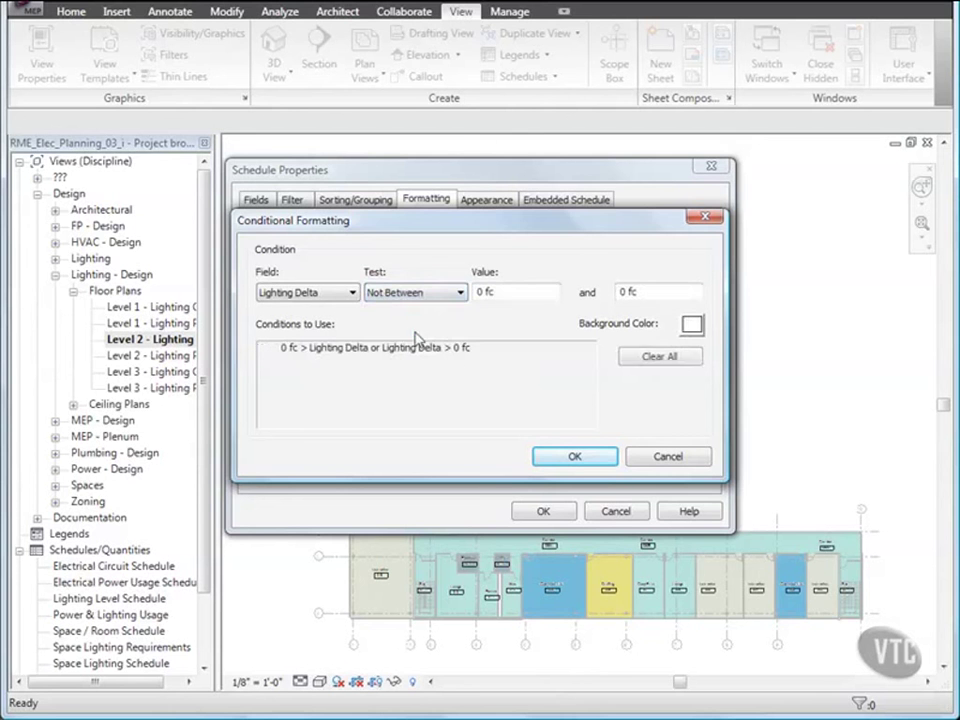
pyautogui.doubleClick(481, 292)
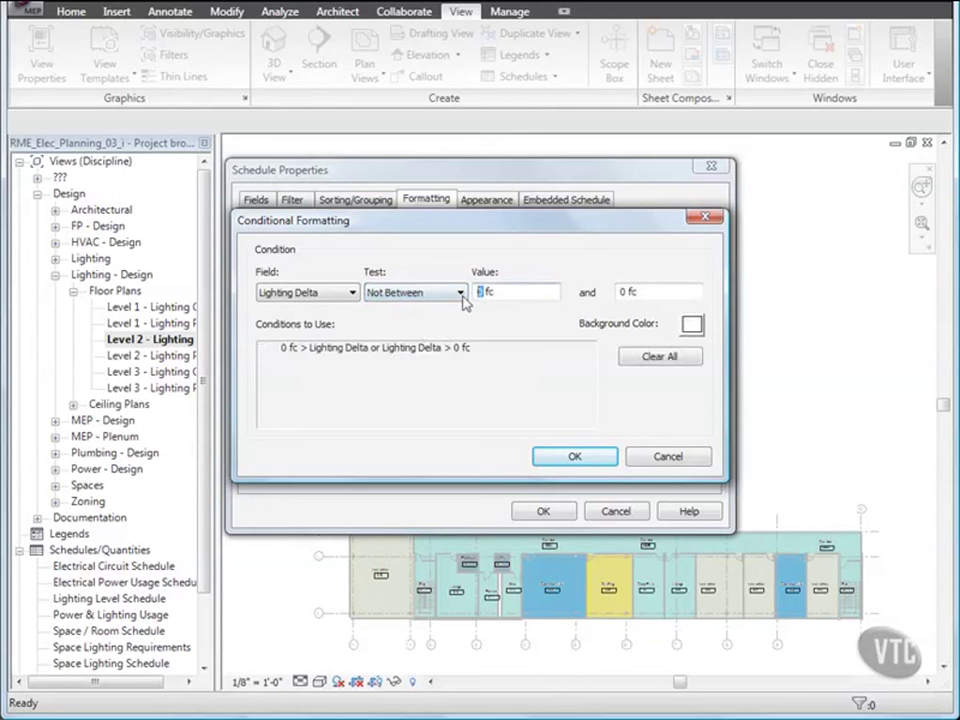
pyautogui.write('-5')
pyautogui.doubleClick(621, 292)
pyautogui.press('Tab')
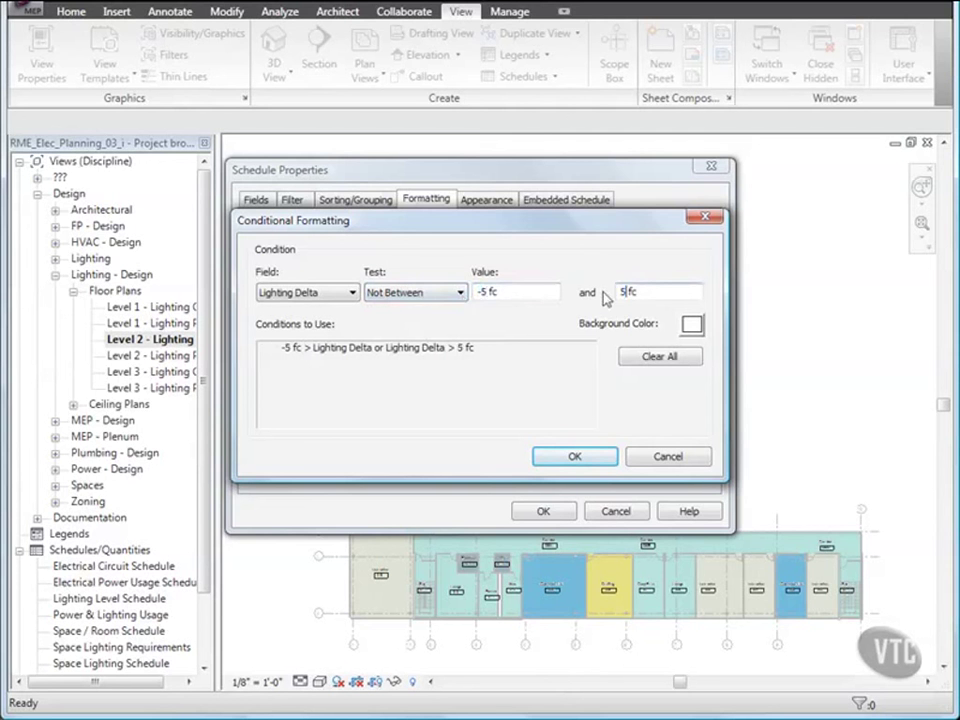
# - Make the condition's background color red and accept the schedule properties to generate the Space Lighting Analysis schedule
pyautogui.click(691, 325)
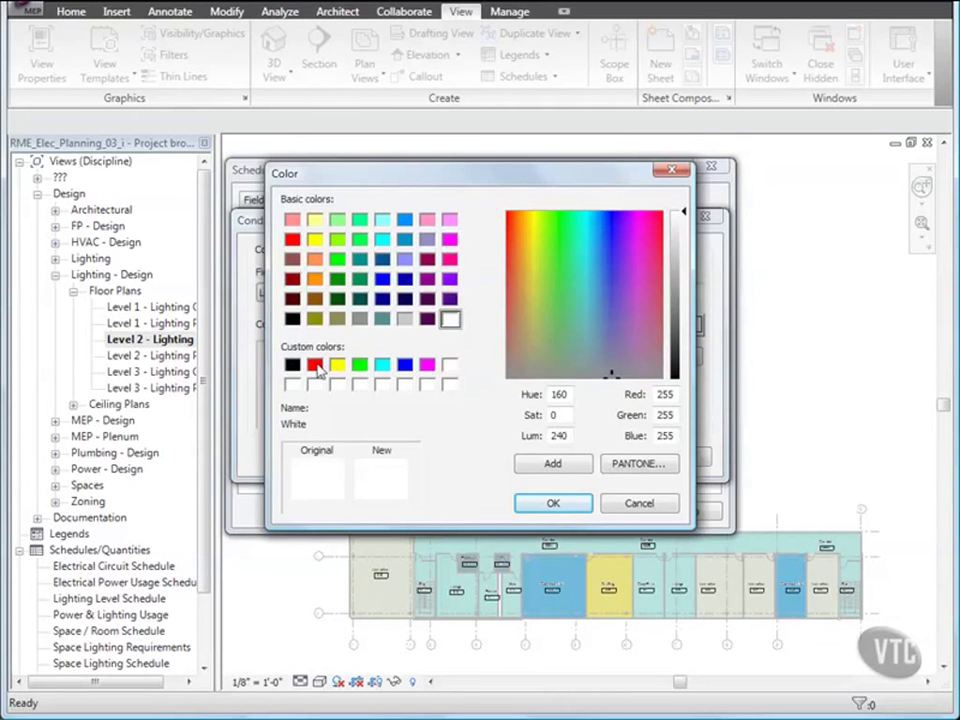
pyautogui.click(315, 365)
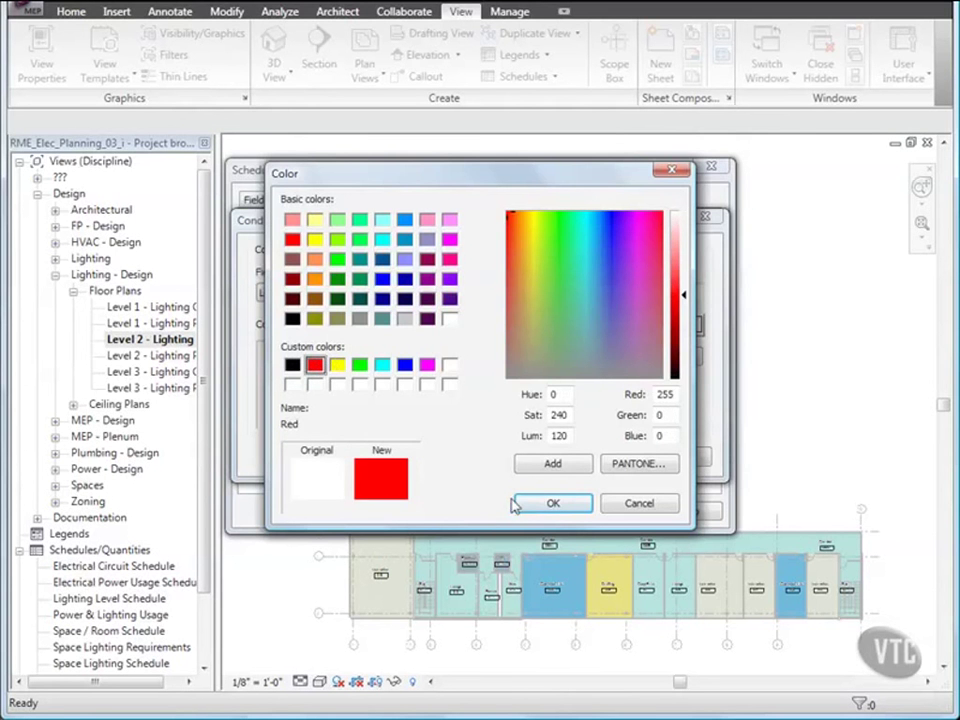
pyautogui.click(551, 506)
pyautogui.click(570, 456)
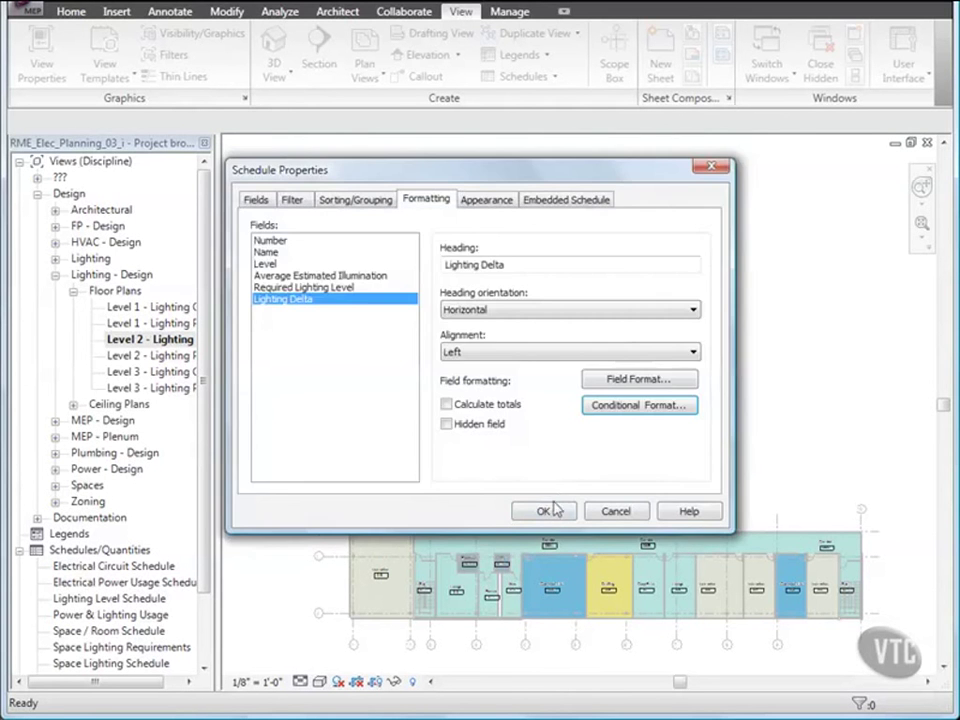
pyautogui.click(551, 511)
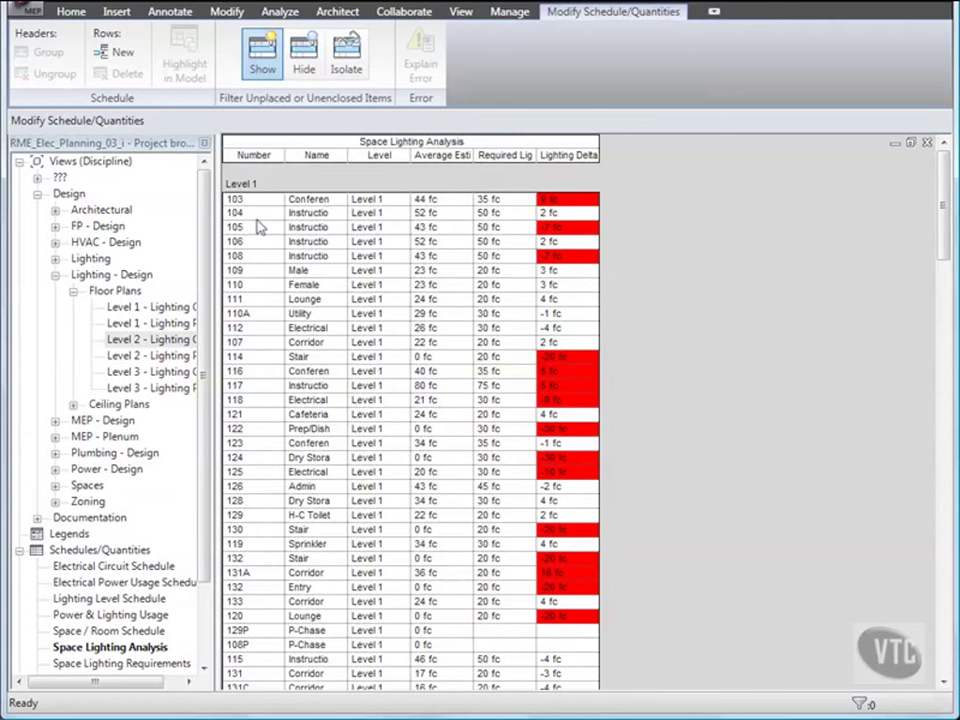
# - Close the RME_Elec_Planning_03_i project
pyautogui.click(28, 13)
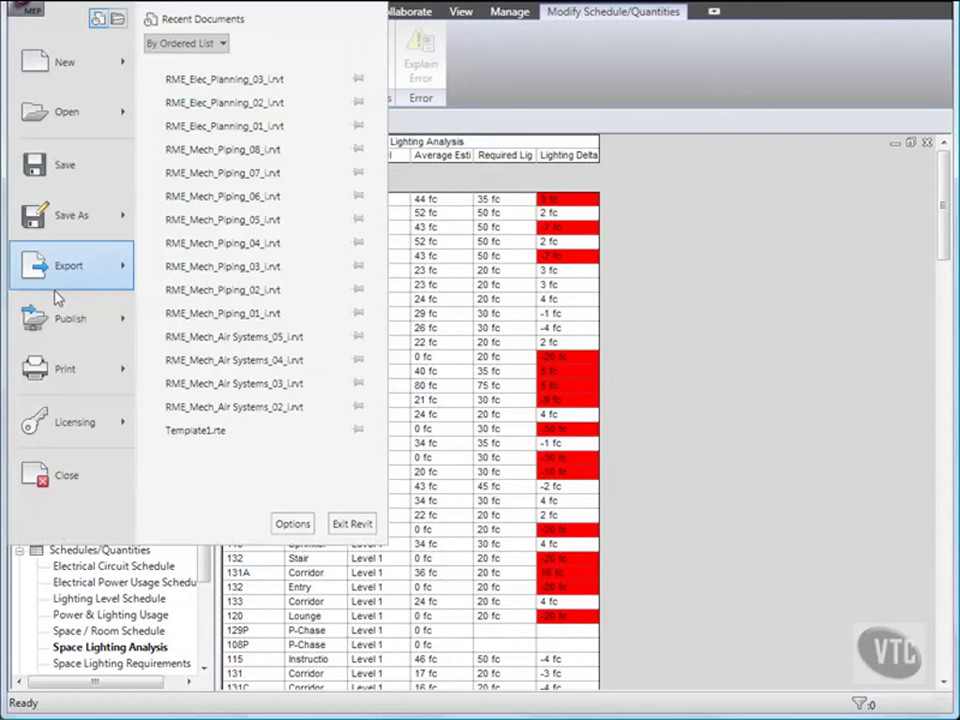
pyautogui.click(63, 481)
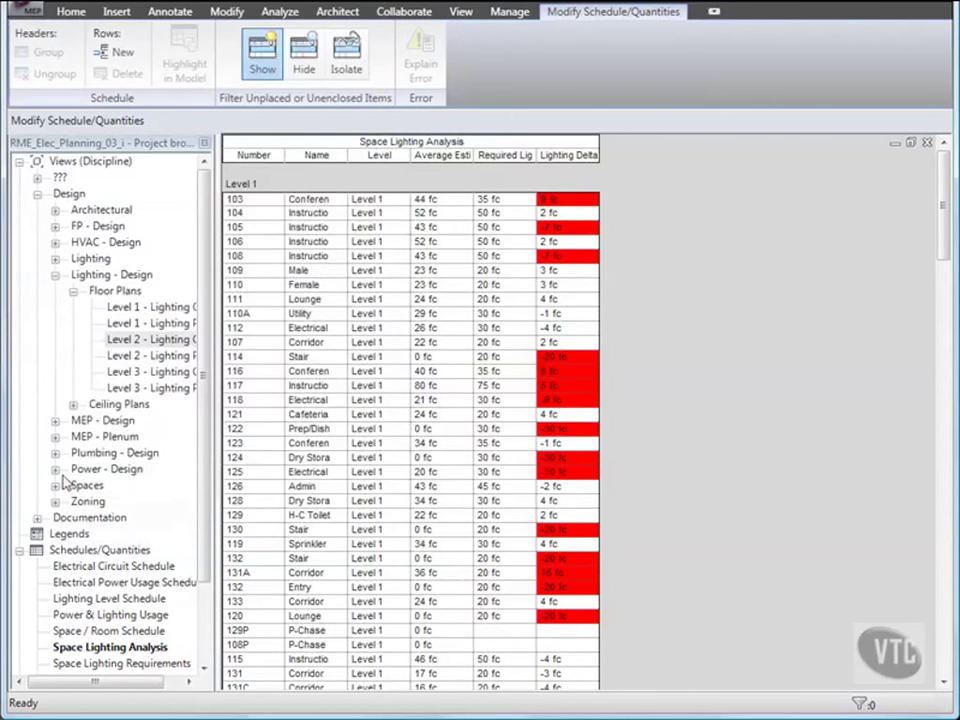
pyautogui.click(302, 396)
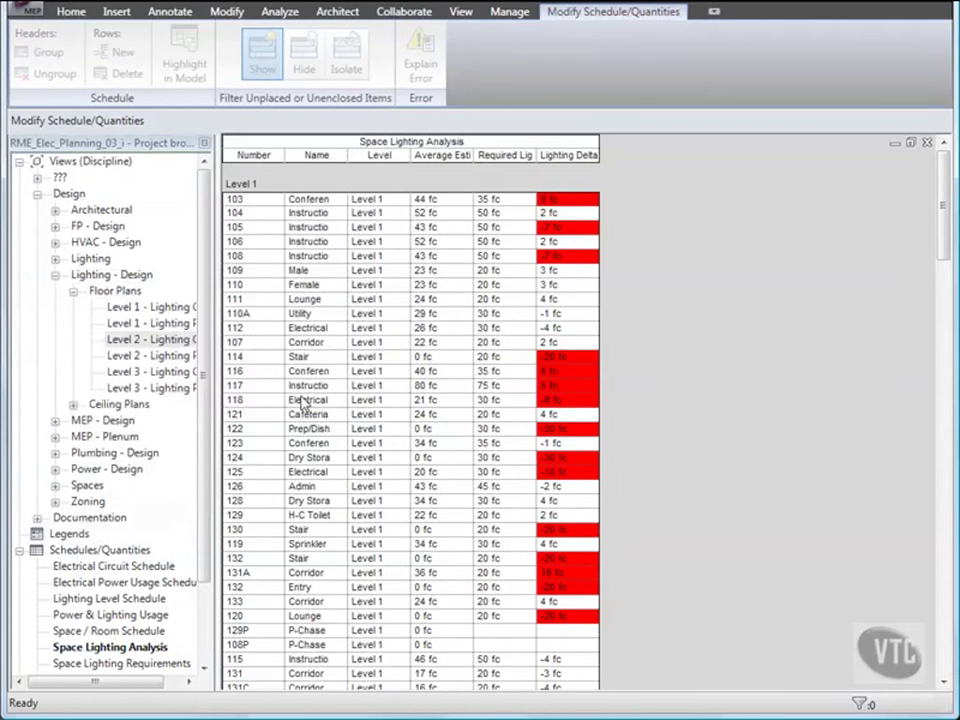